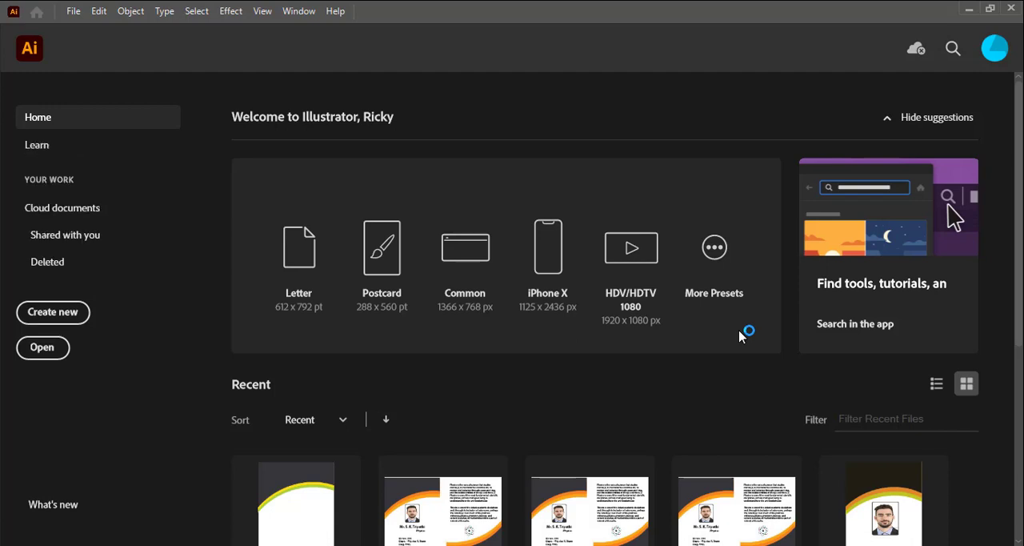
Create a CMYK, 300 ppi document with two portrait artboards, 2.13 in wide by 3.39 in high, with a 0.125 in bleed on all sides
left_click(73, 11)
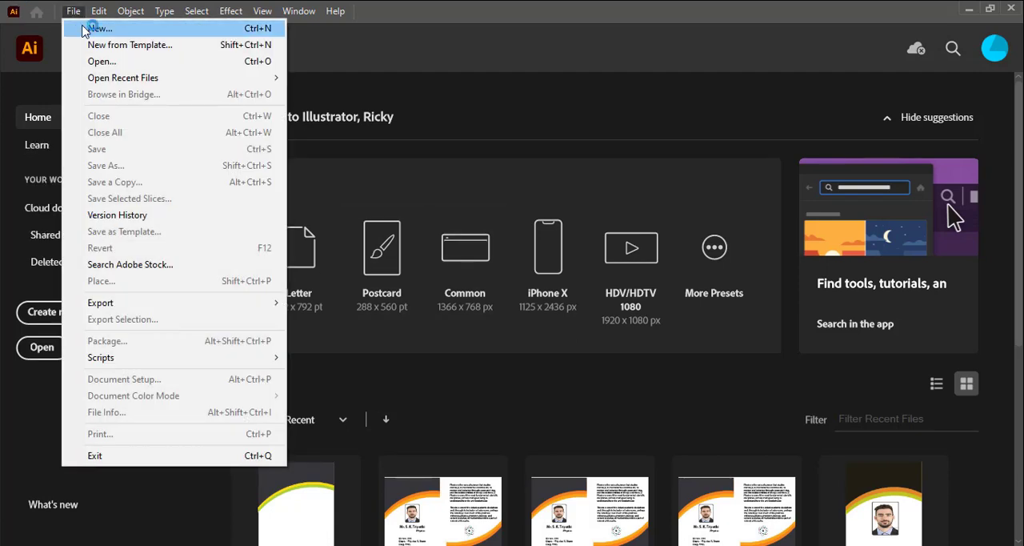
left_click(84, 26)
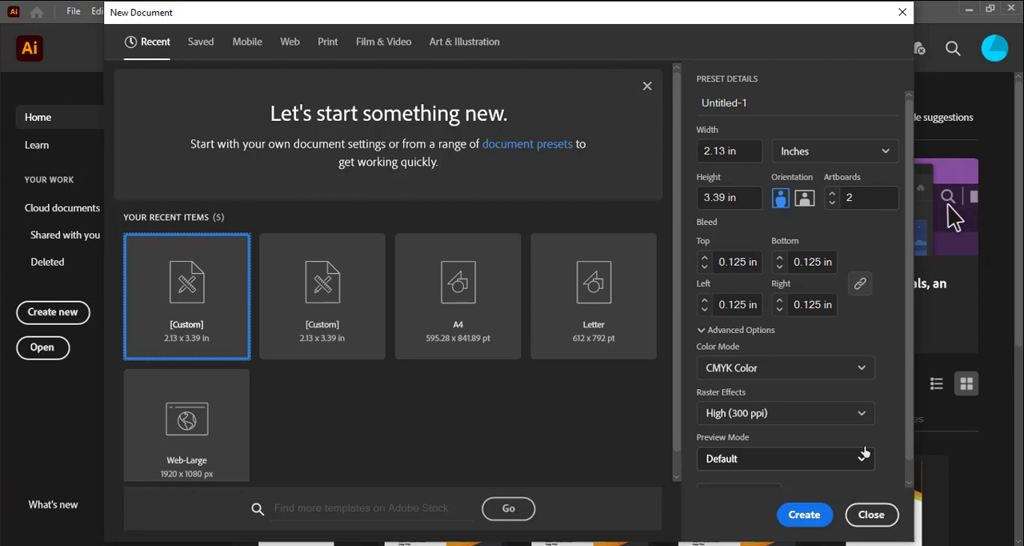
scroll(866, 456, "down", 1)
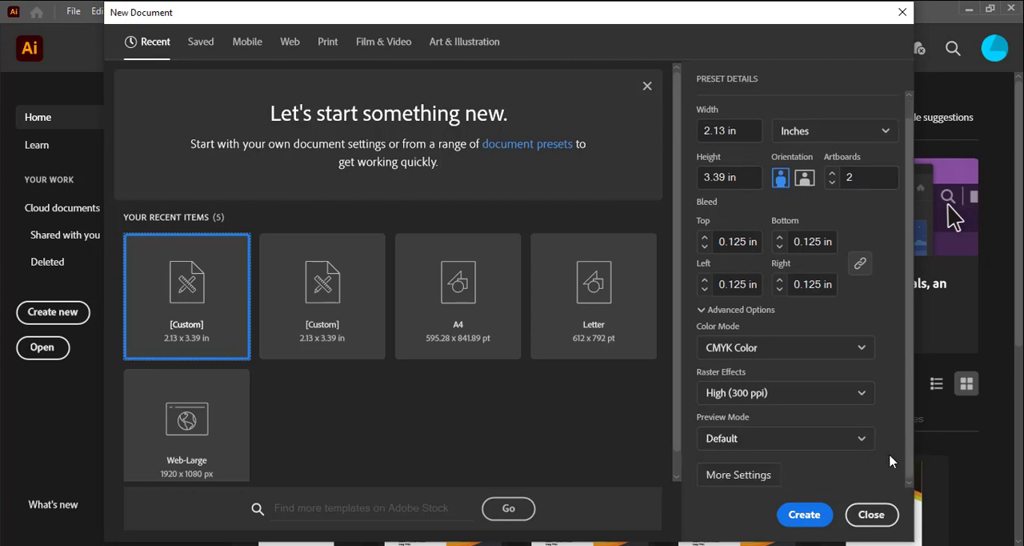
left_click(759, 478)
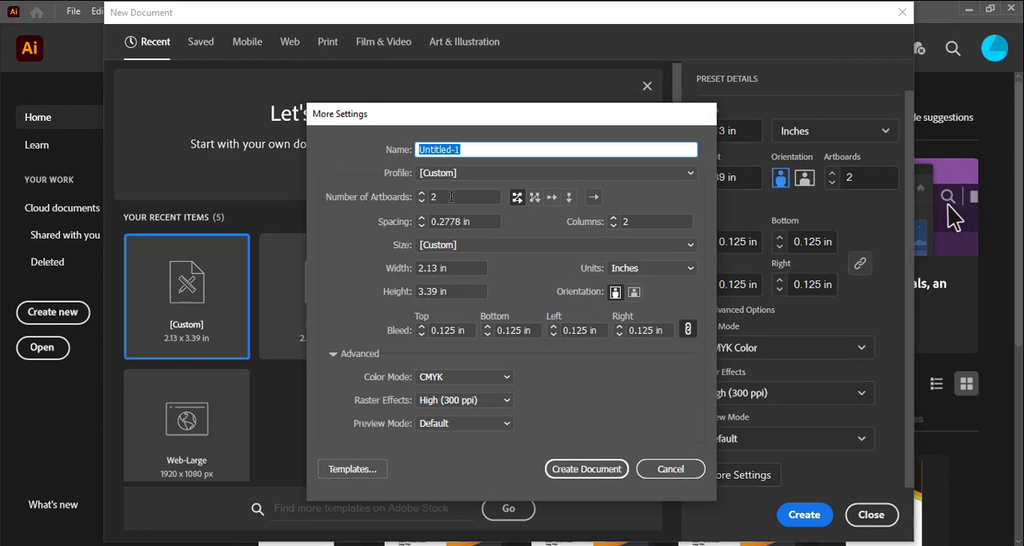
left_click(449, 195)
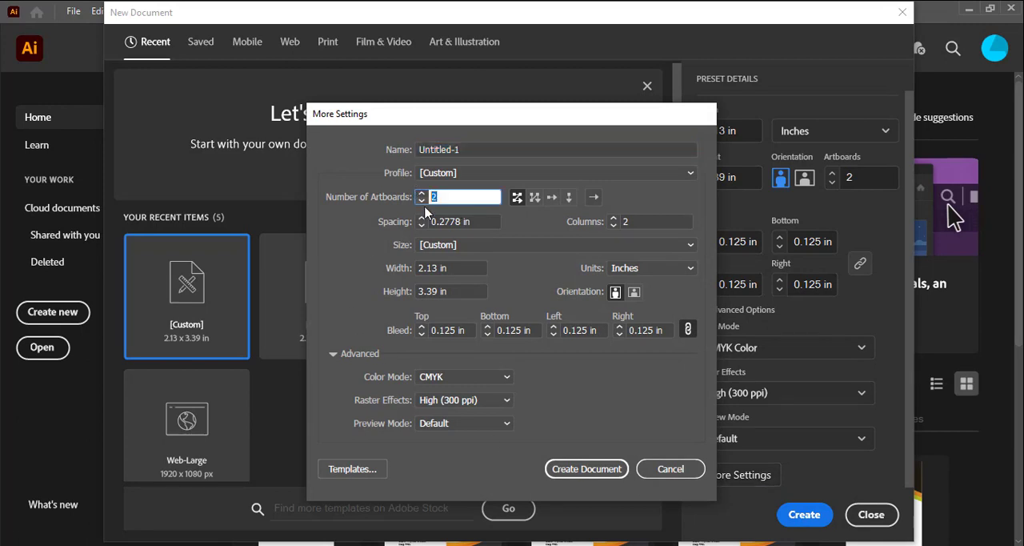
left_click(457, 267)
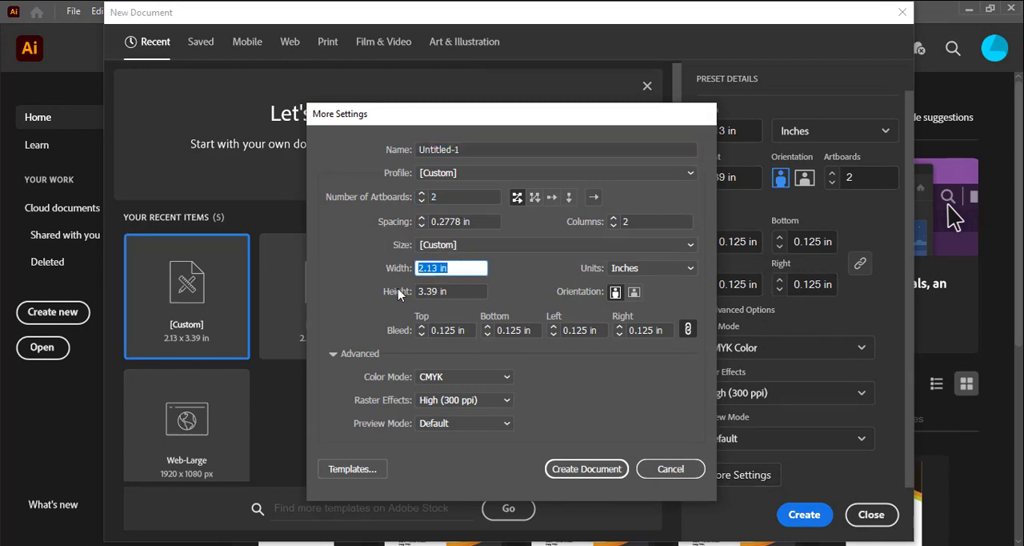
left_click(455, 295)
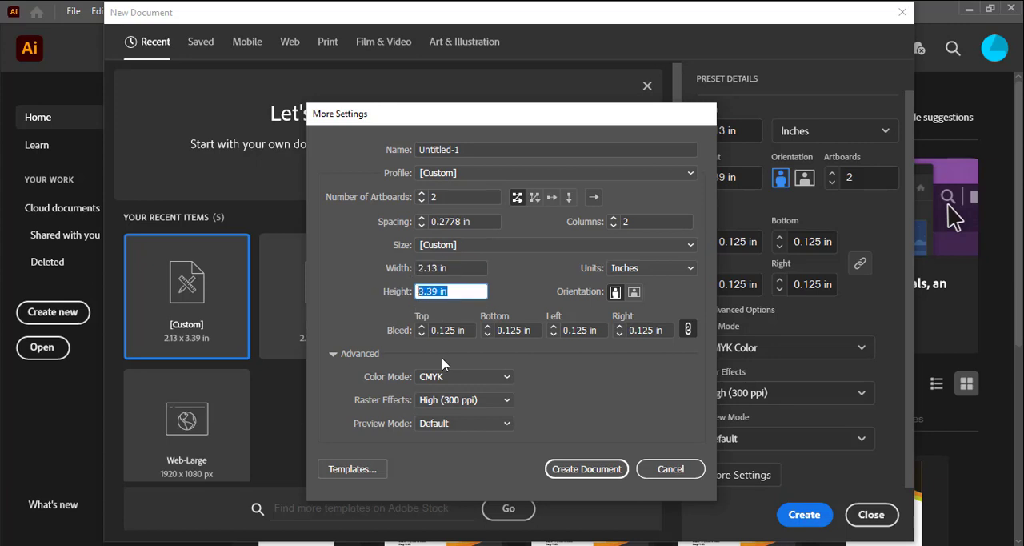
left_click(464, 329)
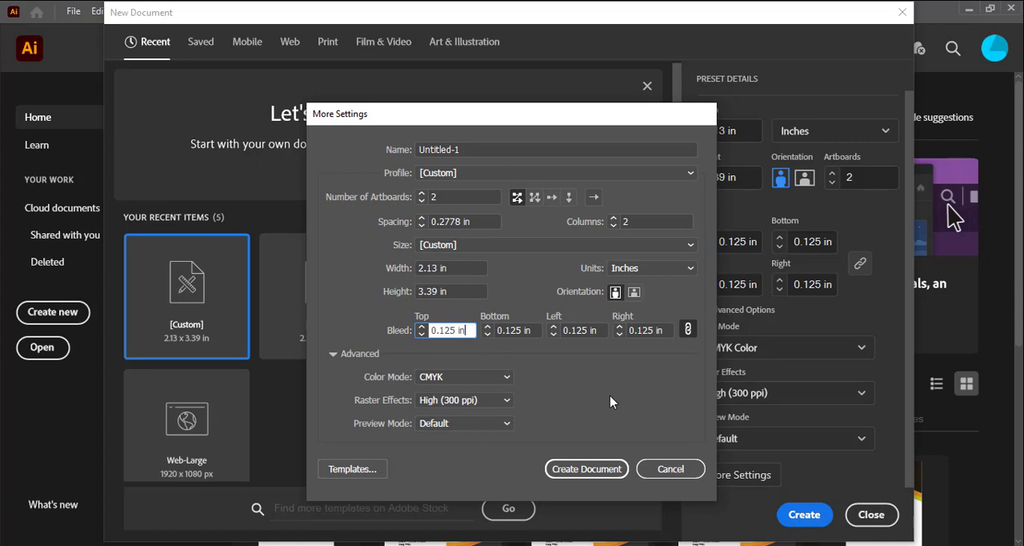
left_click(606, 474)
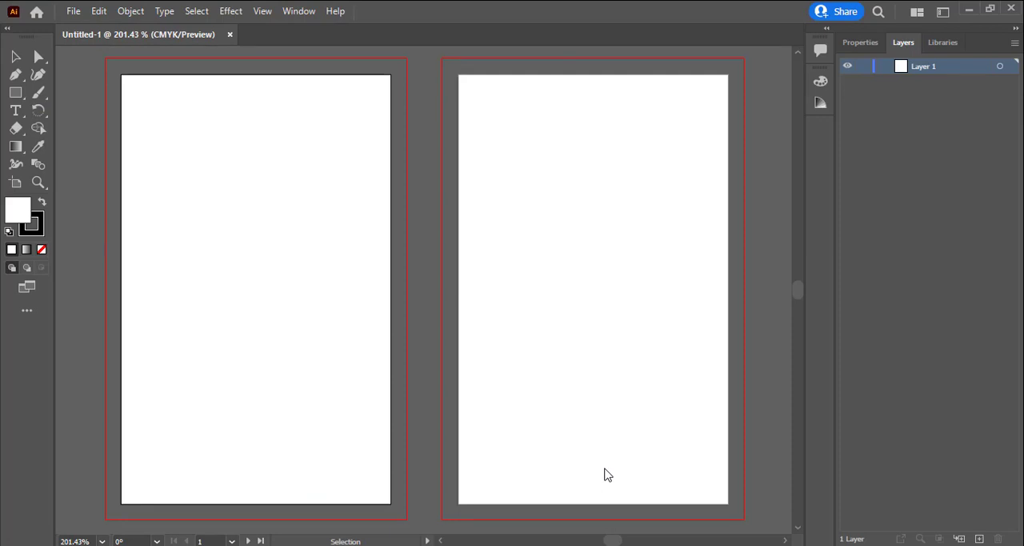
Draw a rectangle covering the first artboard edge to edge and fill it with pale yellow at 35% Y
left_click(16, 92)
mouse_move(122, 77)
left_mouse_down()
mouse_move(247, 416)
mouse_move(296, 502)
mouse_move(391, 502)
left_mouse_up()
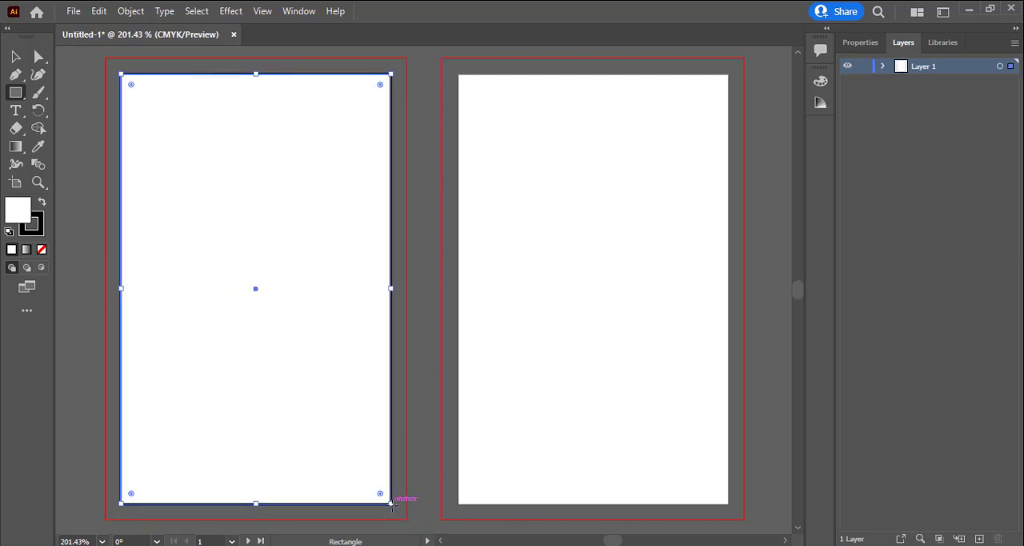
left_click(823, 83)
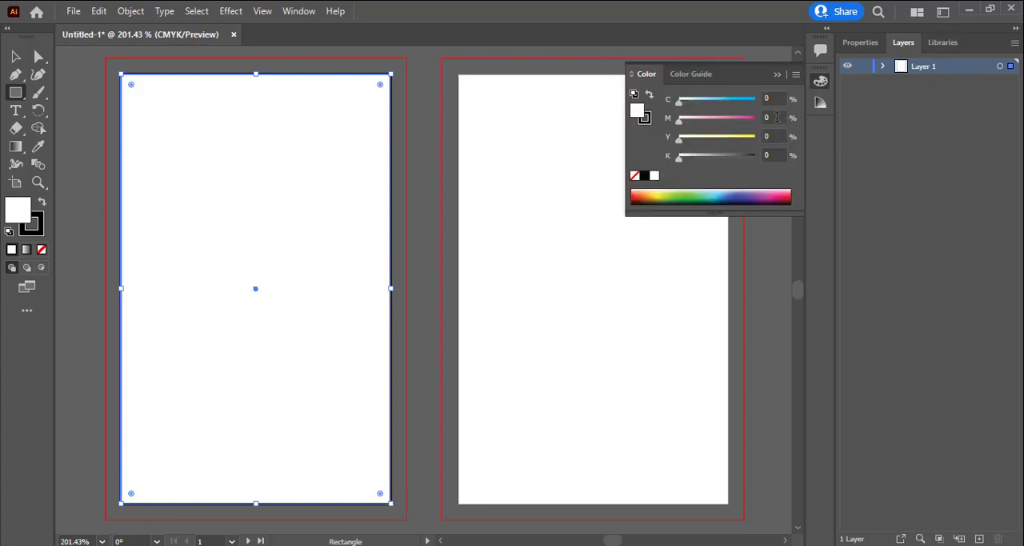
left_click(744, 138)
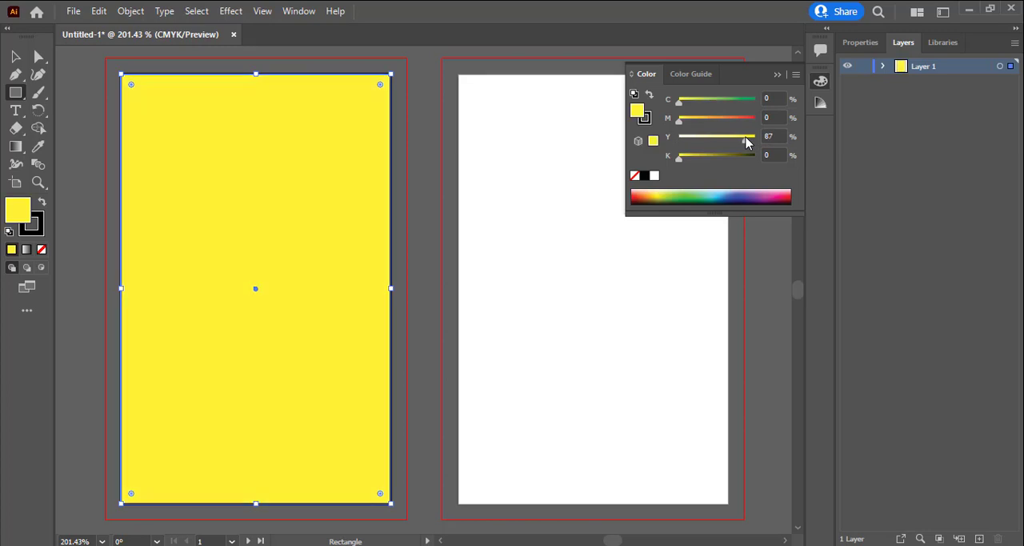
left_click_drag(736, 143, 704, 142)
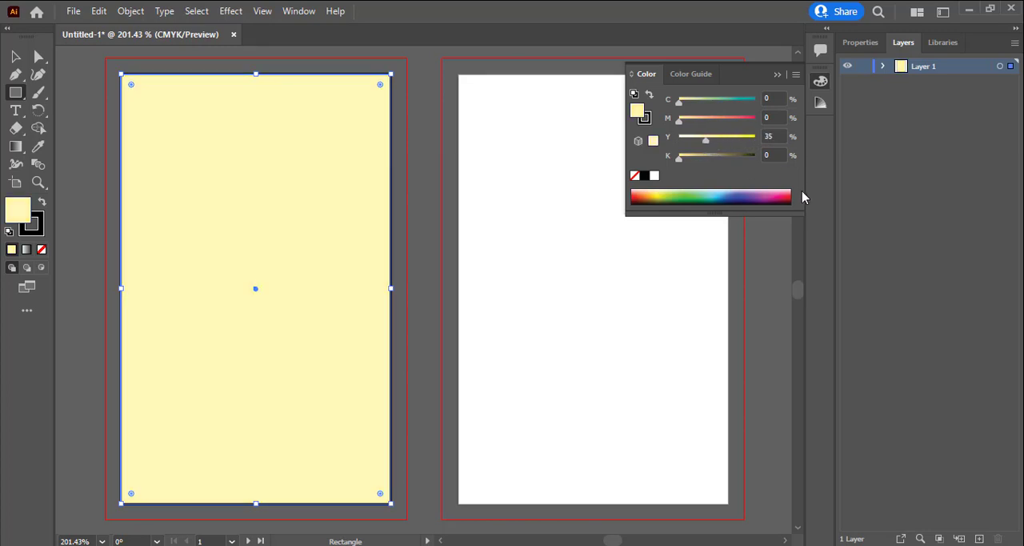
left_click(777, 73)
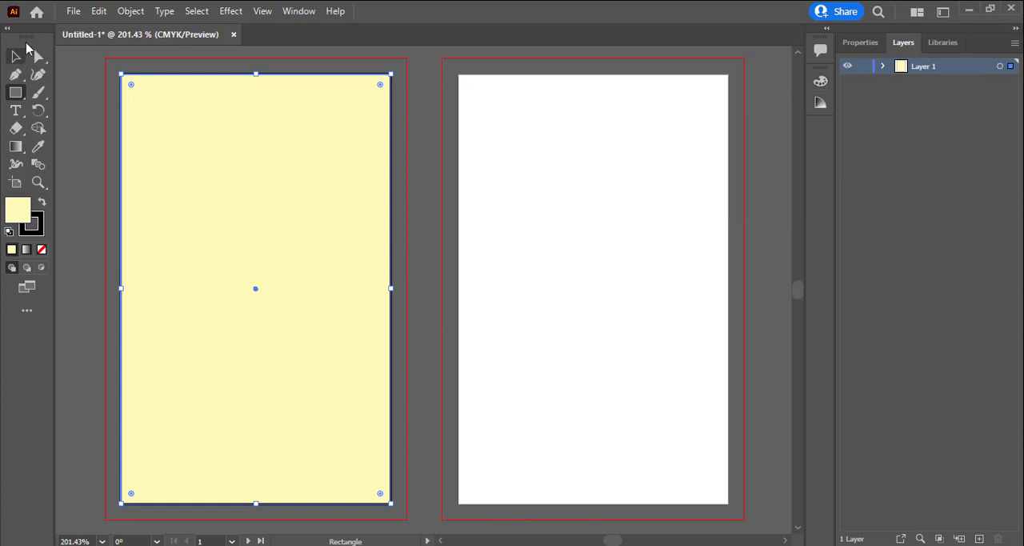
Offset the yellow rectangle's path inward by -.25 in with Miter joins
left_click(140, 13)
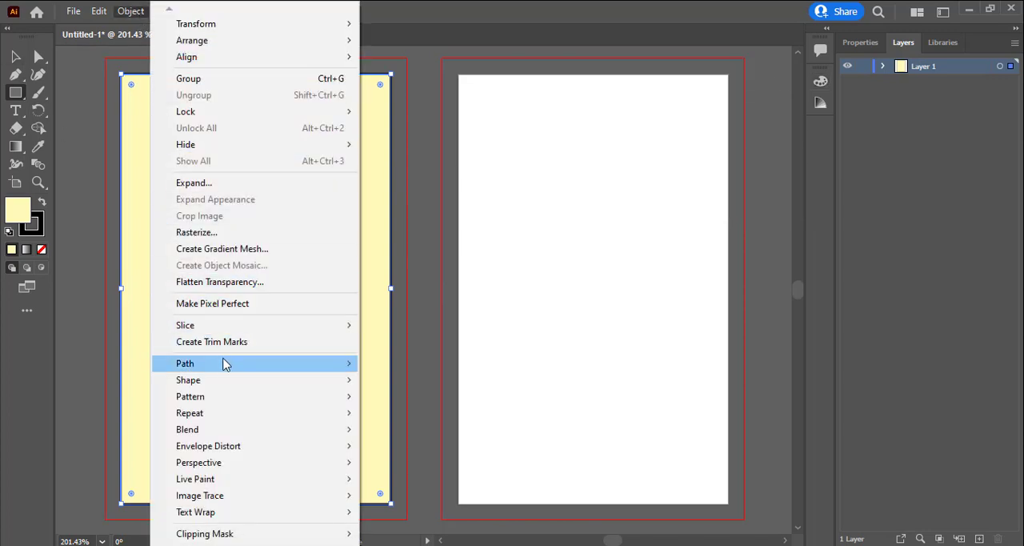
mouse_move(225, 366)
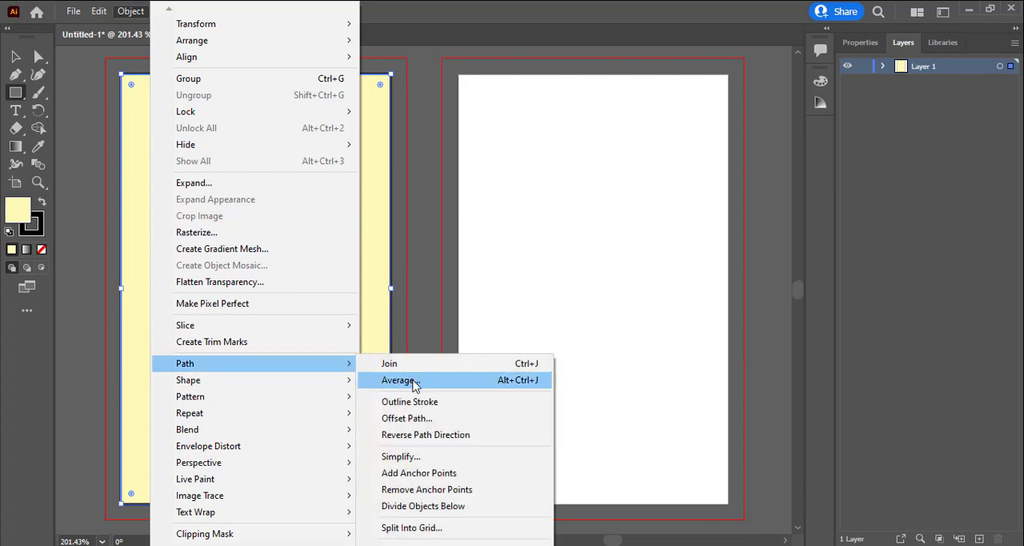
left_click(416, 419)
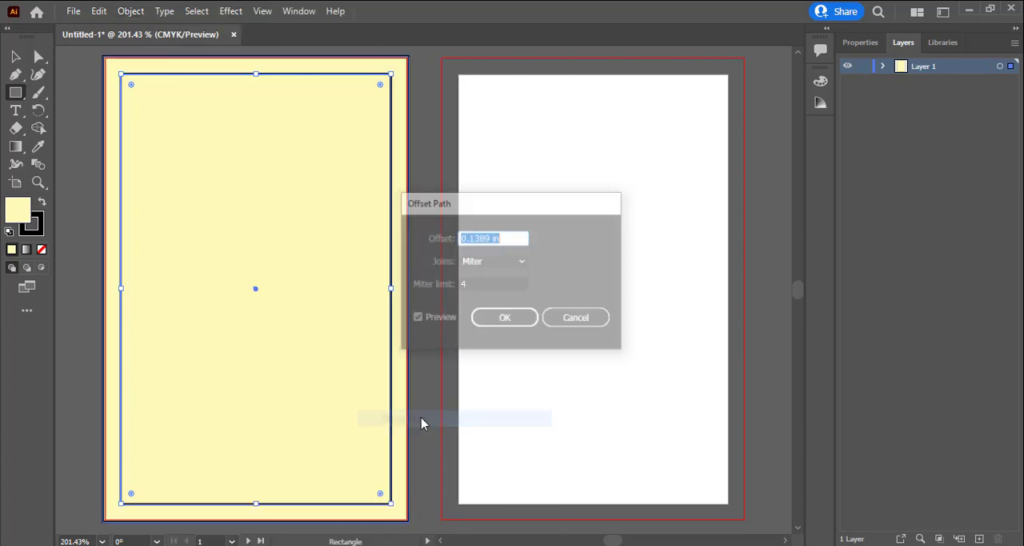
left_click_drag(517, 205, 645, 204)
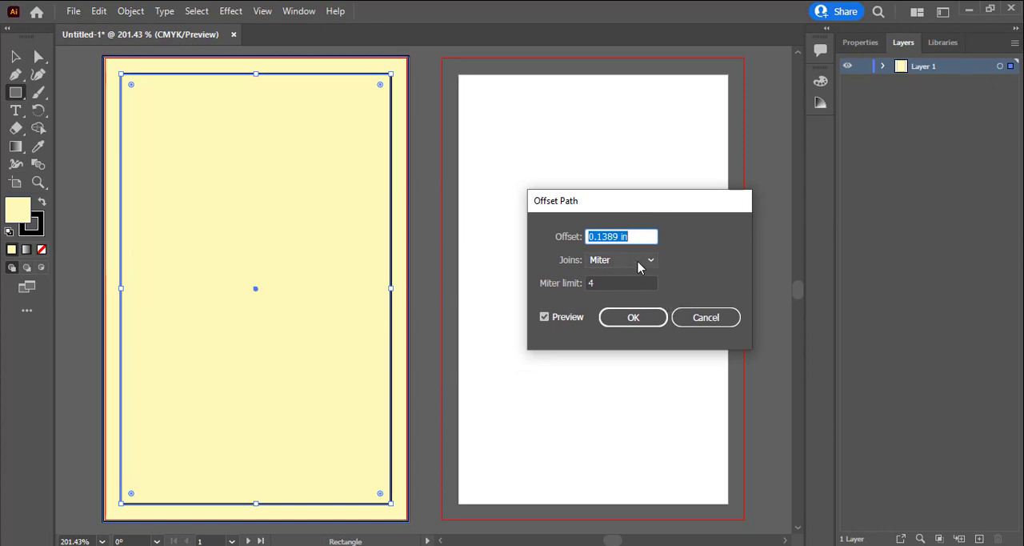
key("alt")
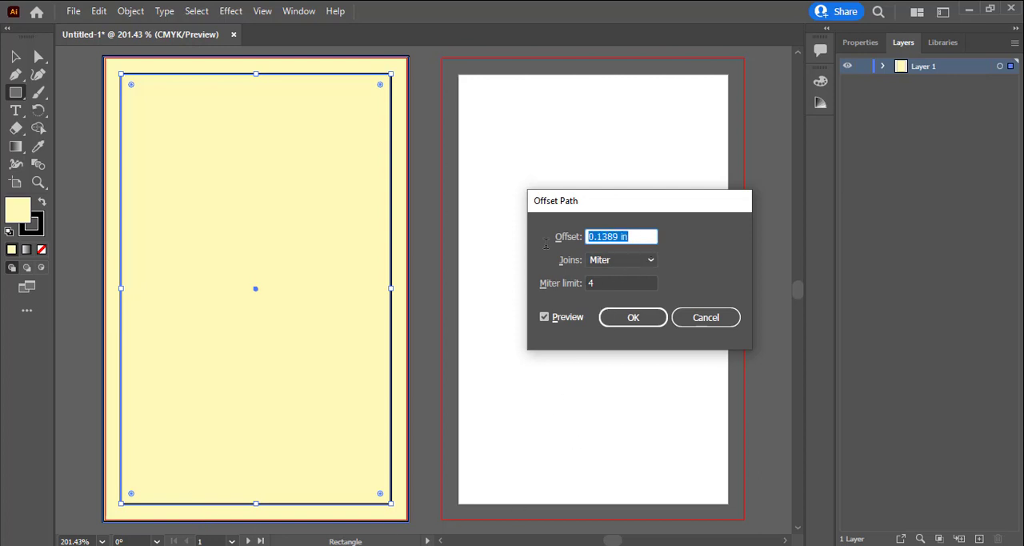
type("-")
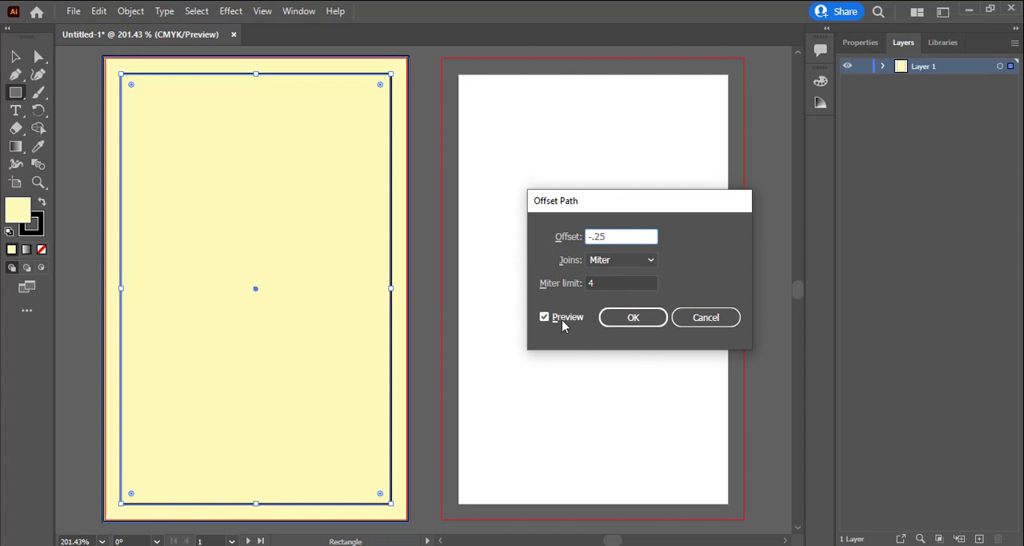
left_click(615, 320)
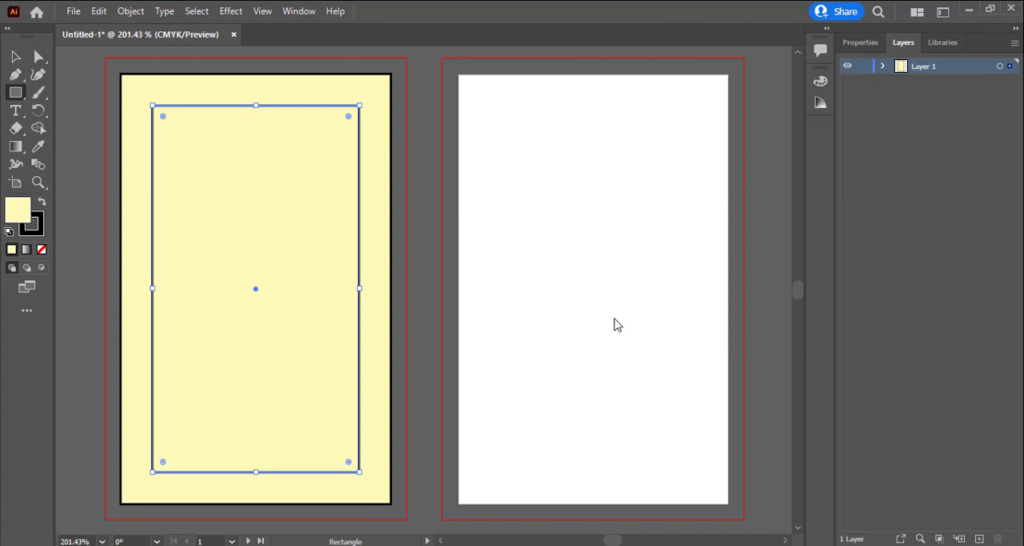
Convert the inner offset rectangle into guides and delete the full-size yellow rectangle
right_click(253, 244)
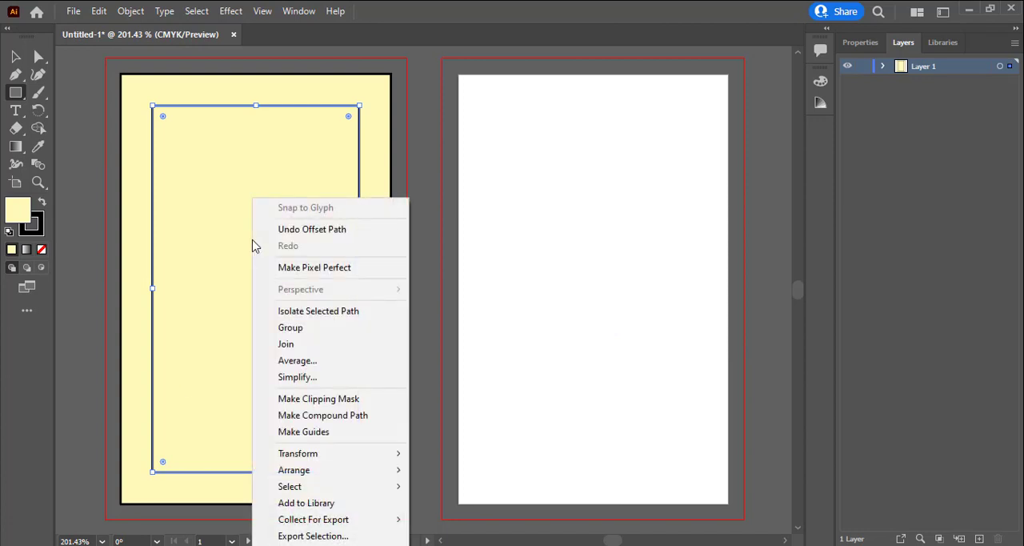
left_click(317, 433)
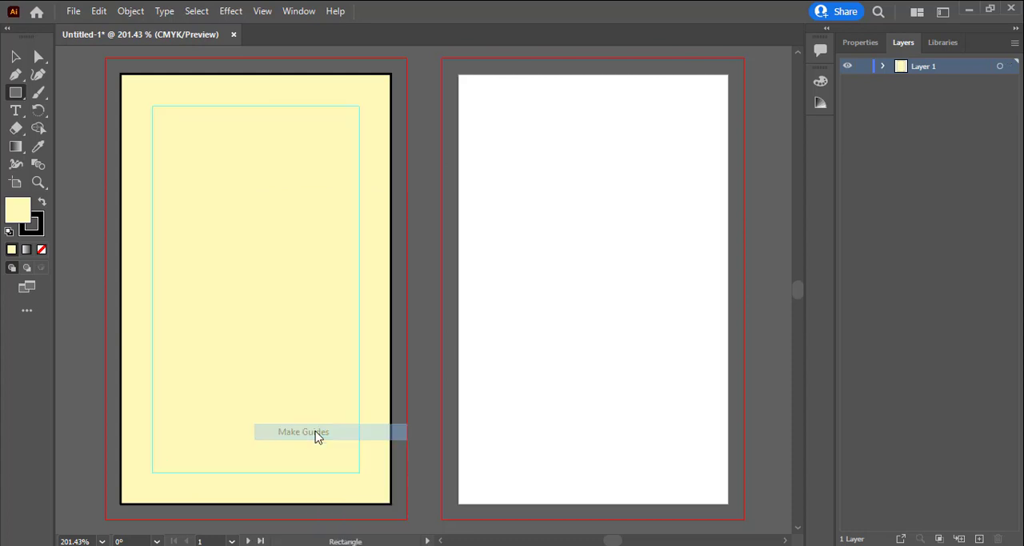
left_click(16, 57)
left_click(272, 257)
left_click_drag(272, 257, 341, 266)
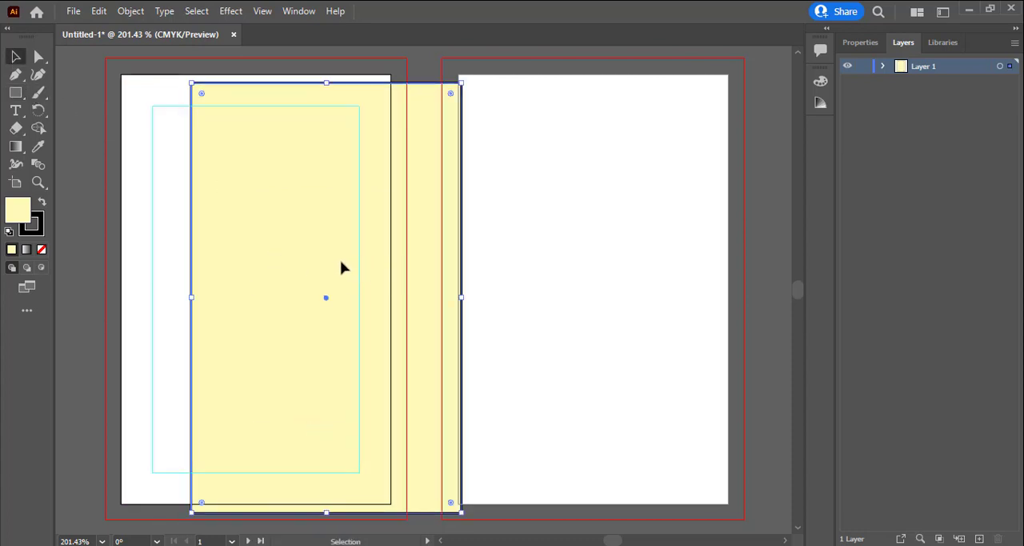
key("Delete")
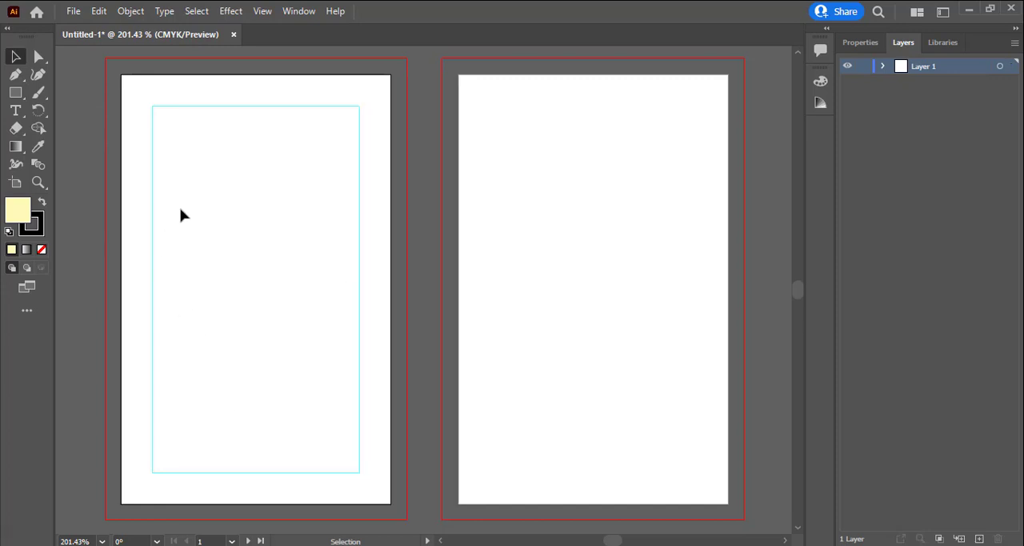
Draw a rectangle over the first artboard that extends out to its bleed lines
left_click(15, 92)
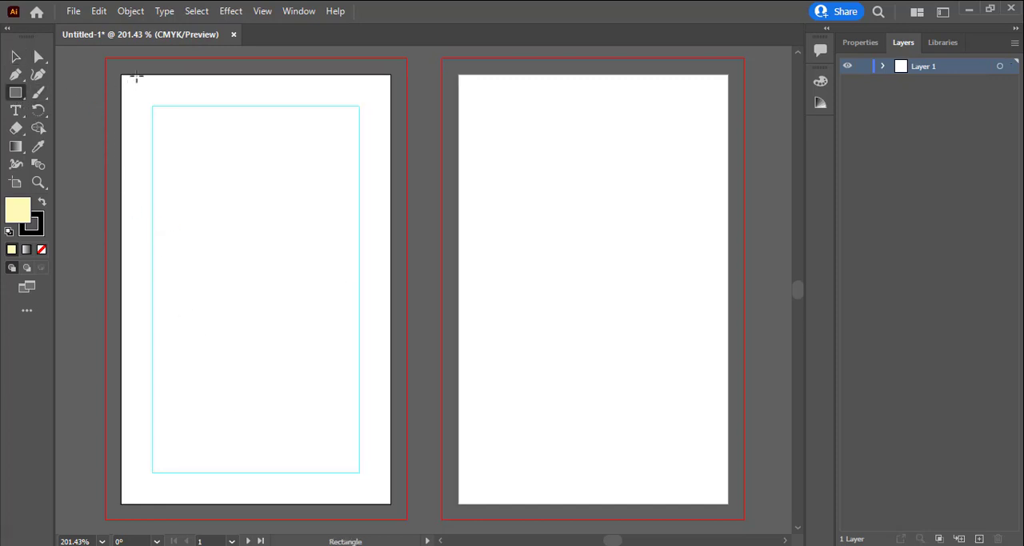
left_click_drag(104, 54, 407, 408)
left_click(473, 249, "ctrl+alt")
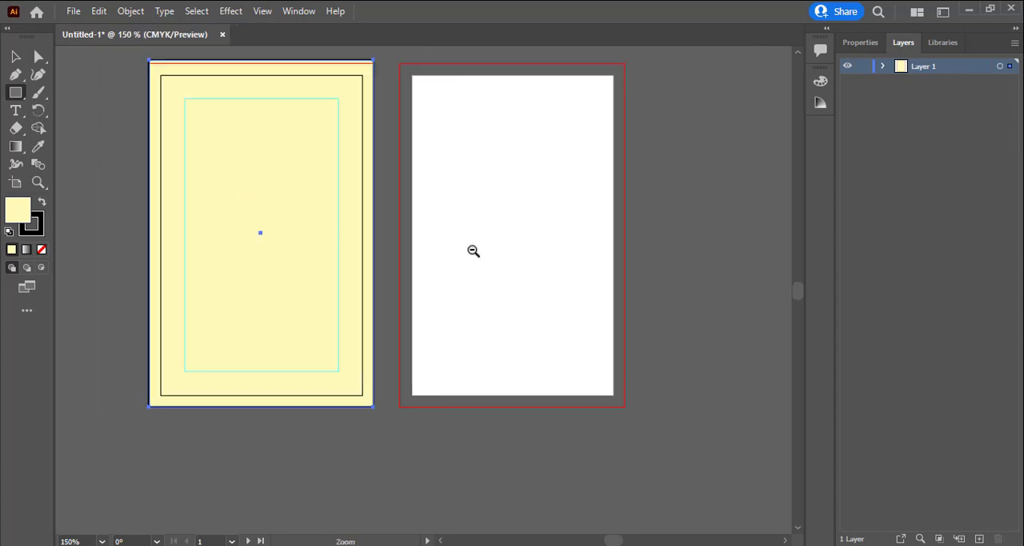
left_click_drag(382, 184, 435, 248)
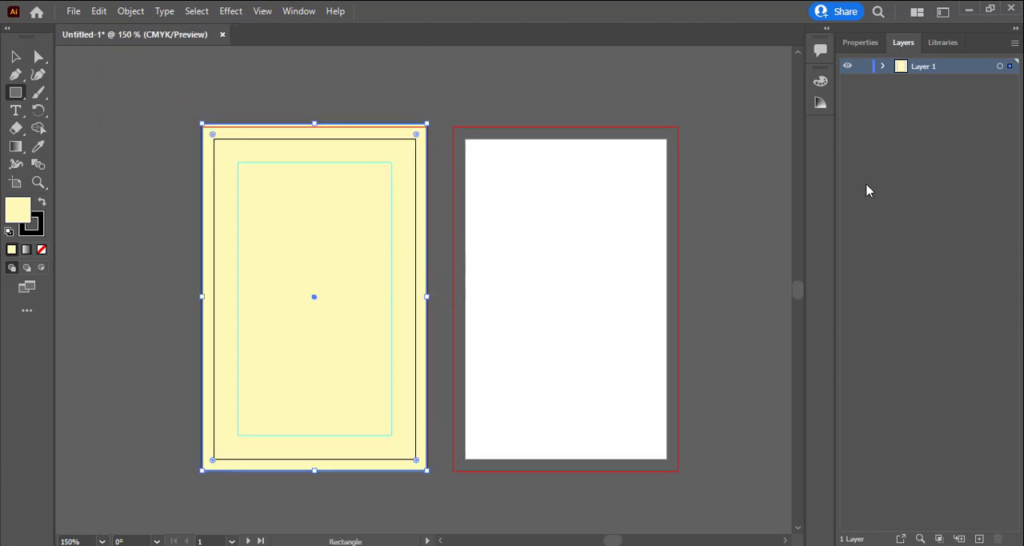
Fill the bleed-size rectangle with white, remove its stroke and deselect it
left_click(820, 81)
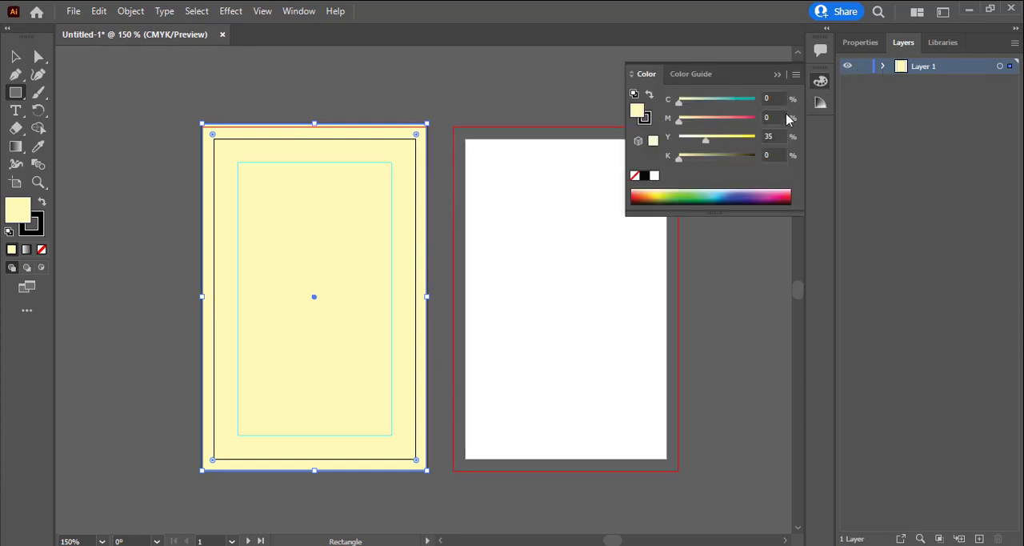
left_click(654, 175)
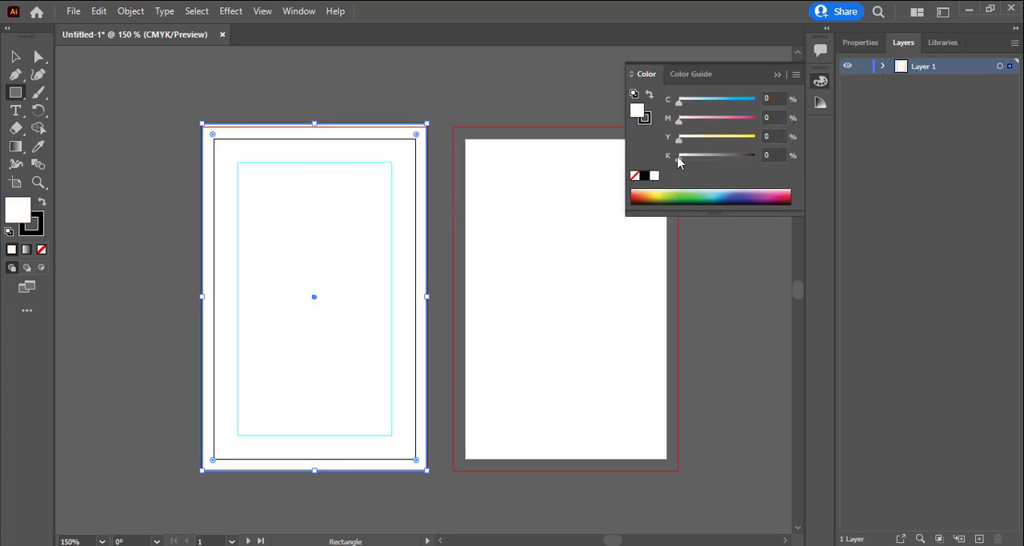
left_click(646, 119)
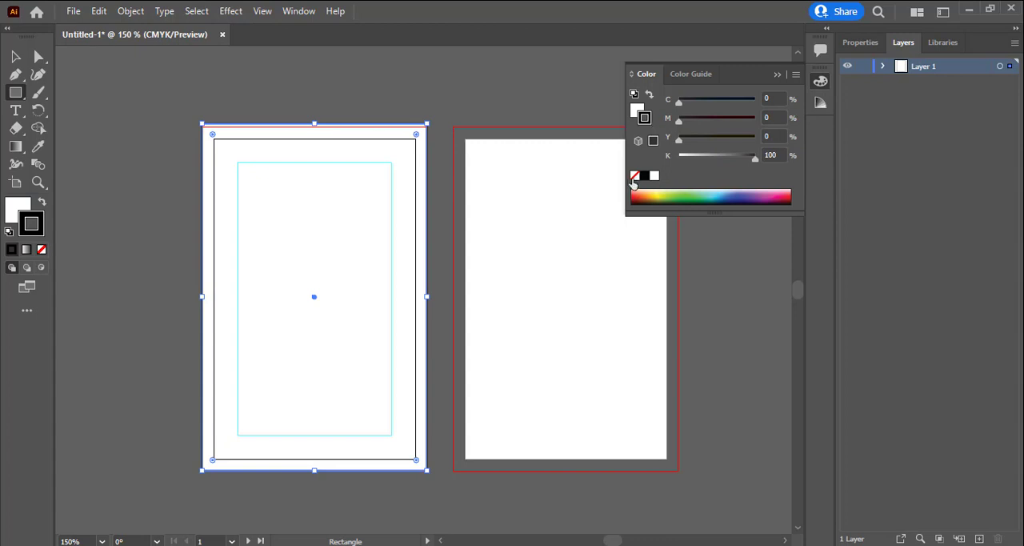
left_click(635, 176)
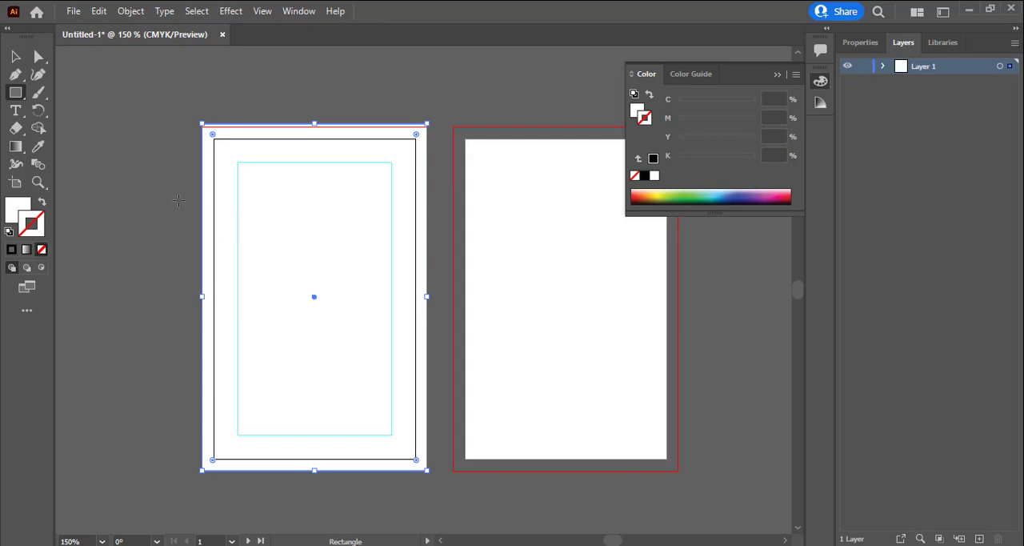
left_click(180, 141, "ctrl")
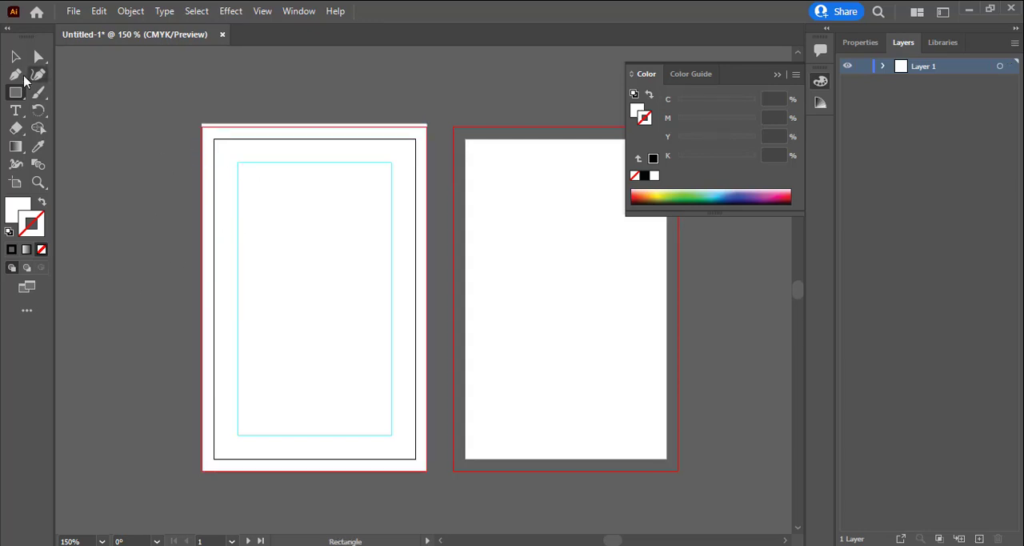
key("v")
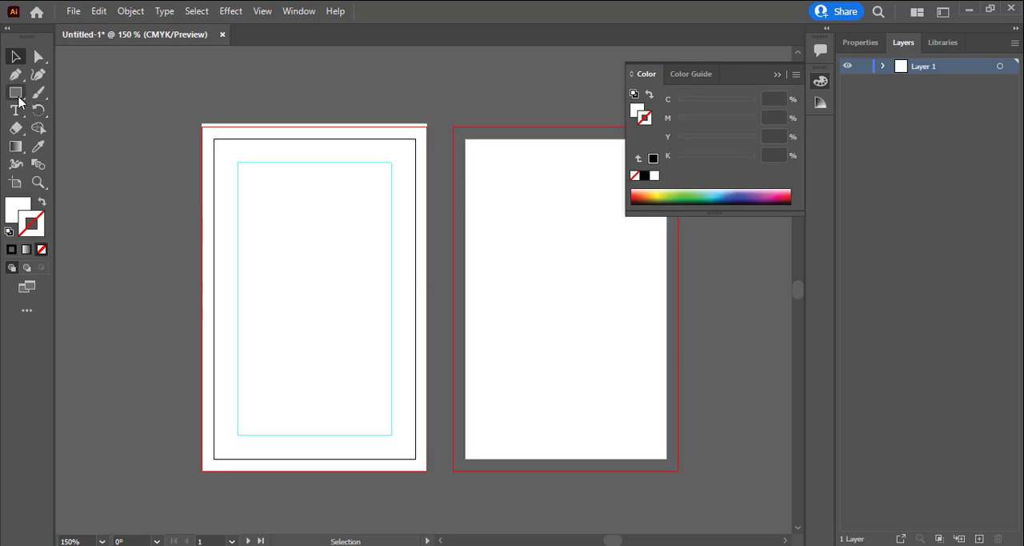
Draw a large ellipse across the first artboard, flatten it from above and rotate it slightly counterclockwise
left_click_drag(19, 100, 60, 110)
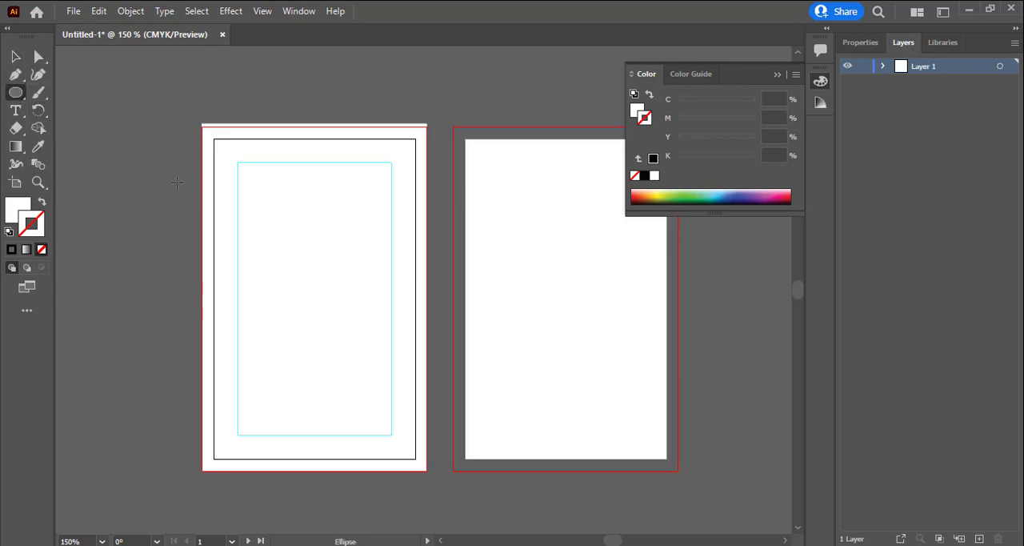
mouse_move(176, 182)
left_mouse_down()
mouse_move(272, 353)
mouse_move(409, 454)
mouse_move(493, 488)
left_mouse_up()
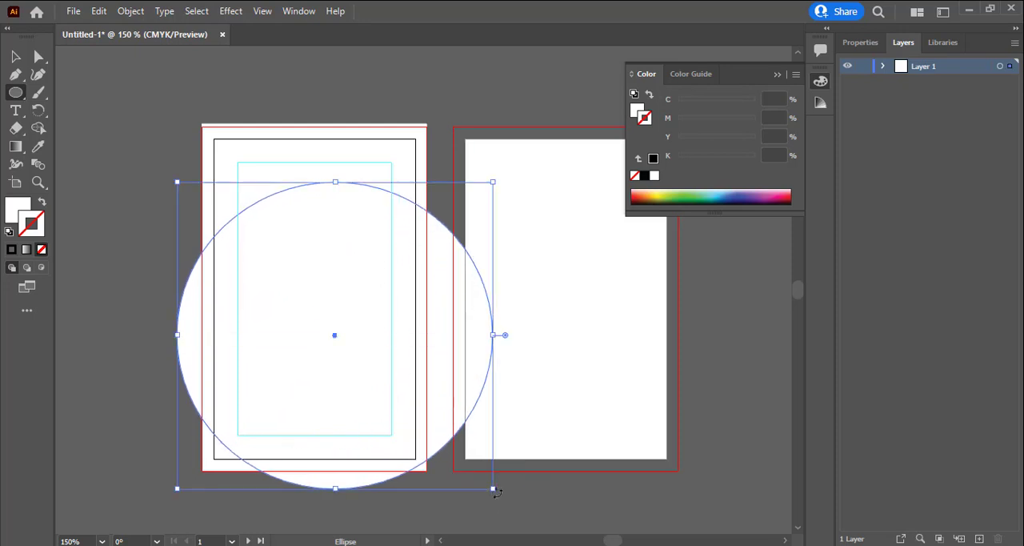
left_click(15, 56)
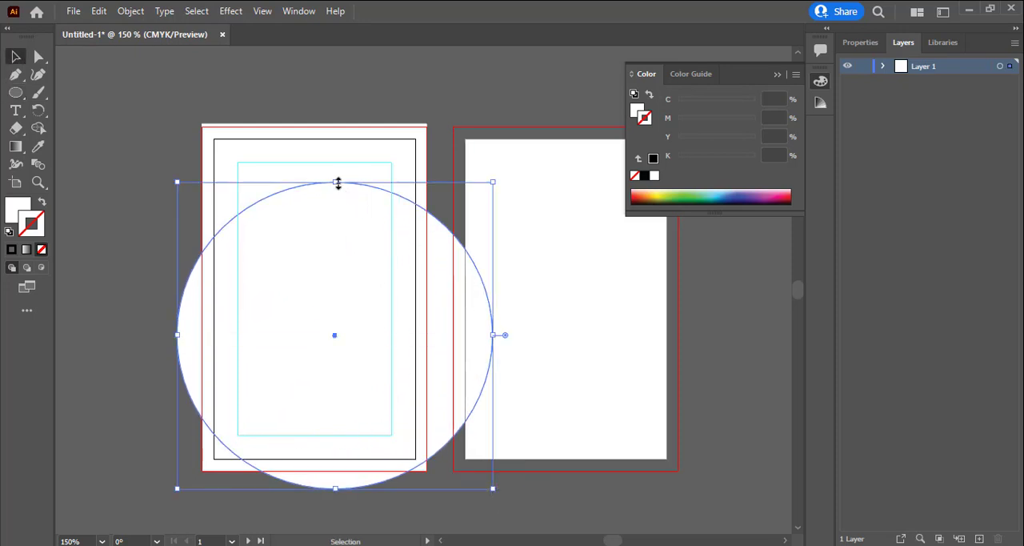
left_click_drag(336, 183, 336, 254)
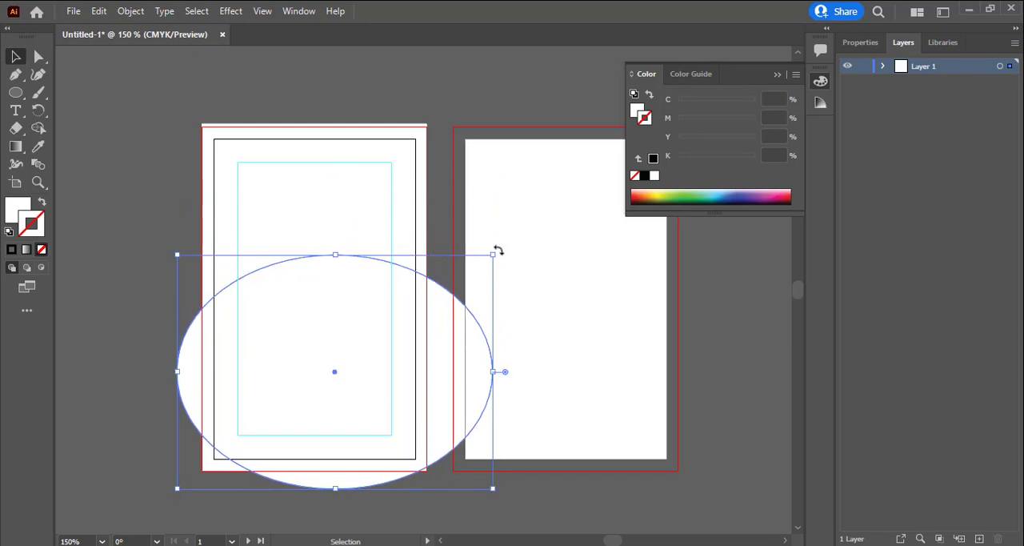
left_click_drag(497, 250, 481, 186)
Enlarge and reposition the tilted ellipse so it overhangs both sides of the first artboard, and fill it with pale yellow at Y 33%
left_click_drag(341, 398, 342, 362)
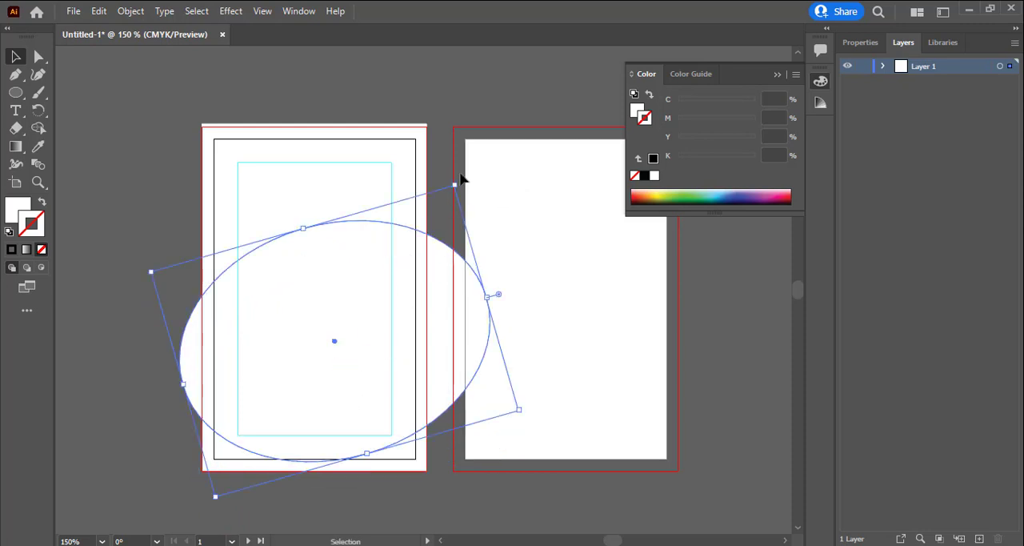
left_click_drag(392, 280, 383, 267)
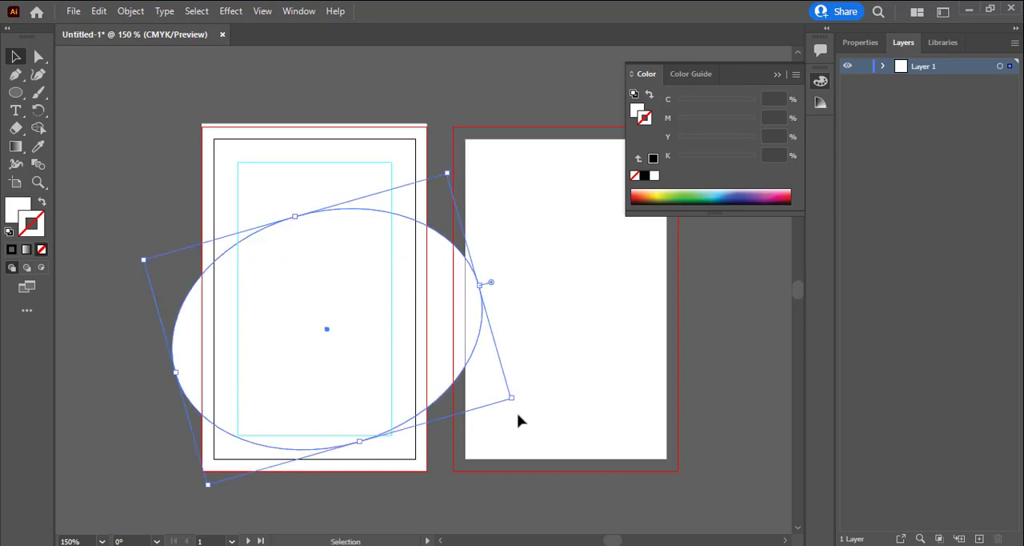
left_click_drag(512, 398, 527, 404)
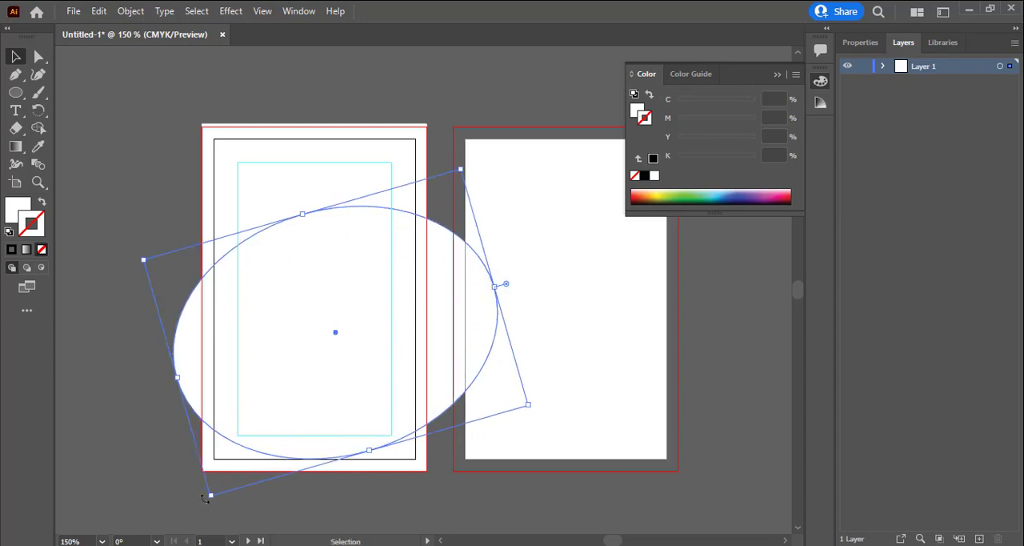
left_click_drag(216, 496, 202, 509)
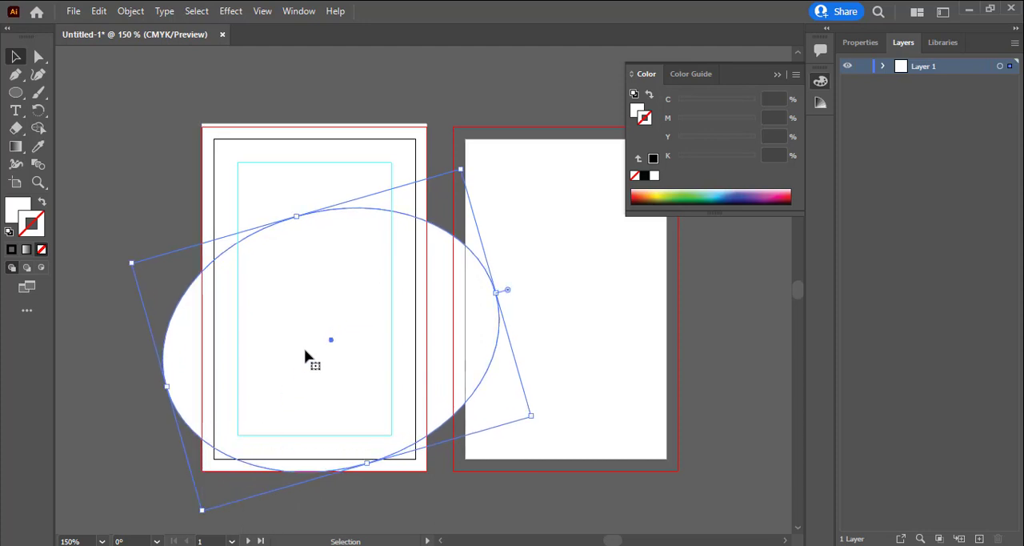
left_click_drag(303, 369, 300, 358)
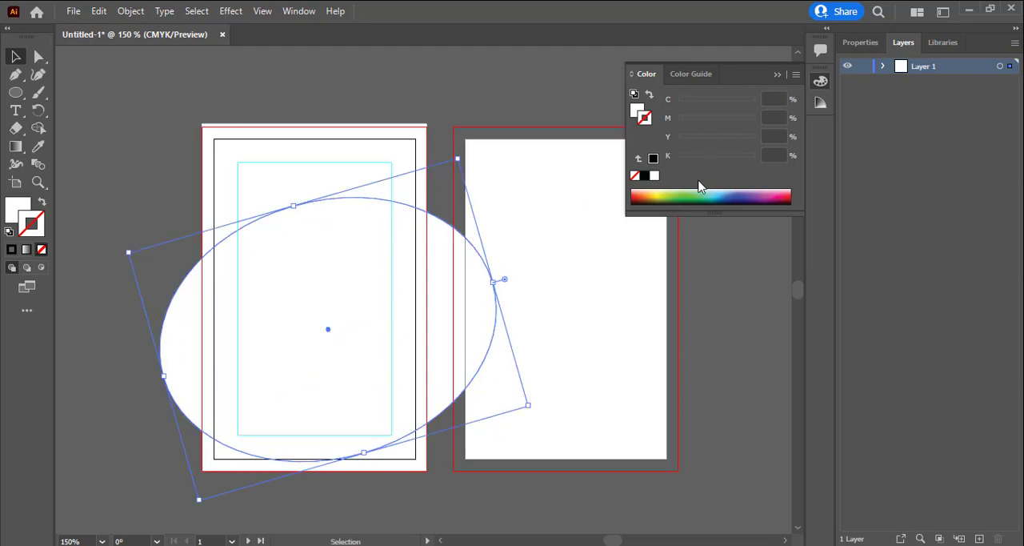
left_click(636, 110)
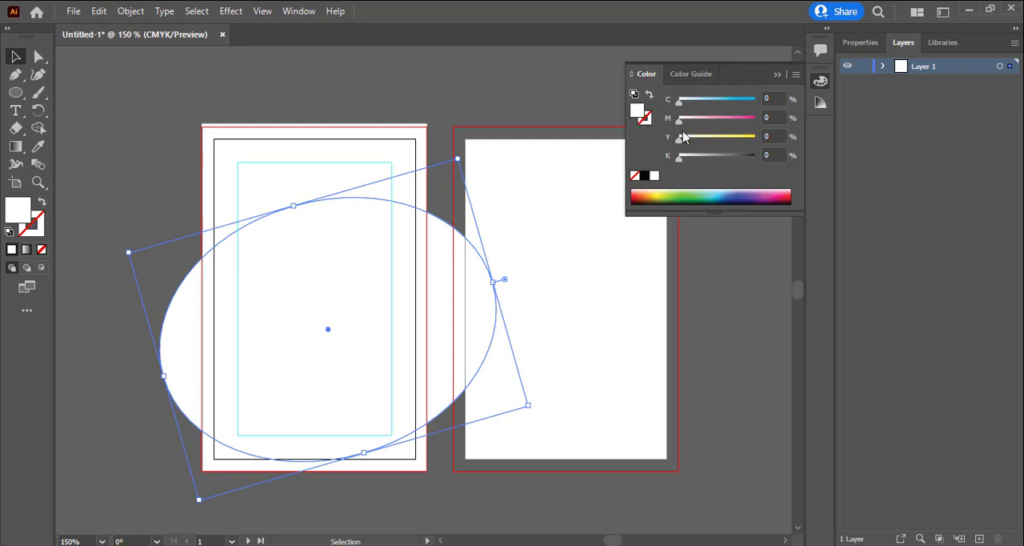
left_click_drag(677, 143, 704, 140)
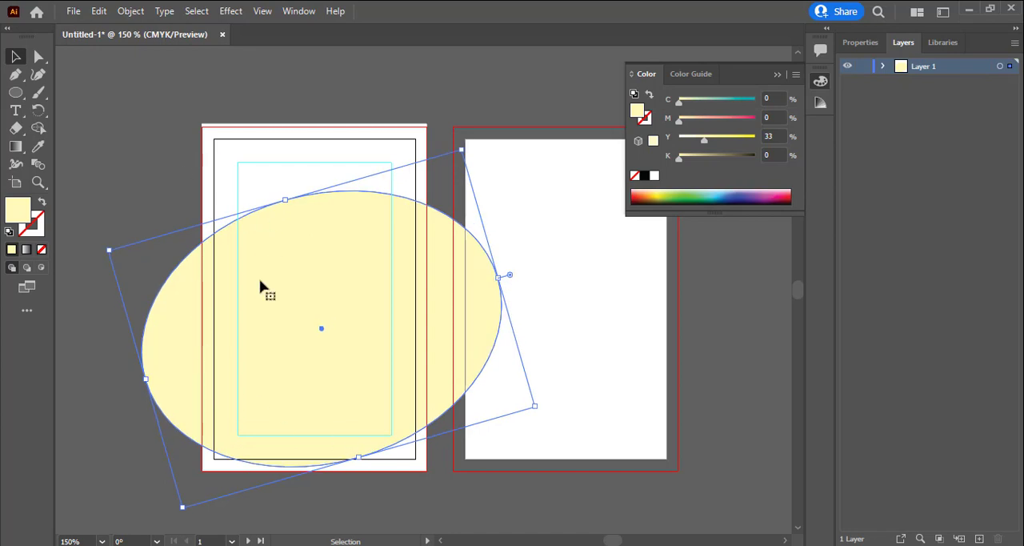
Draw a rectangle from the white background's upper edge across the full bleed width, reaching about three quarters down the first artboard
left_click(16, 93)
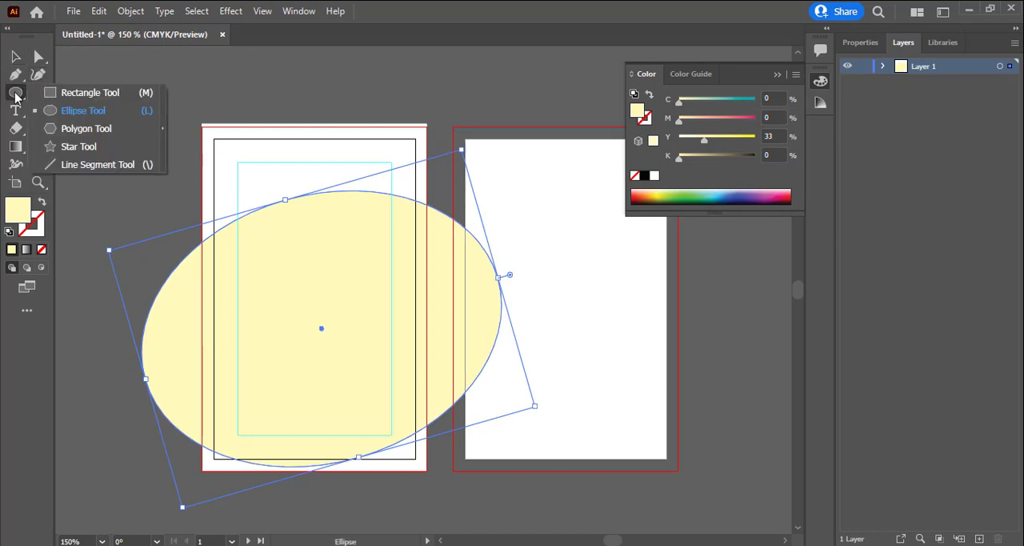
left_click(84, 92)
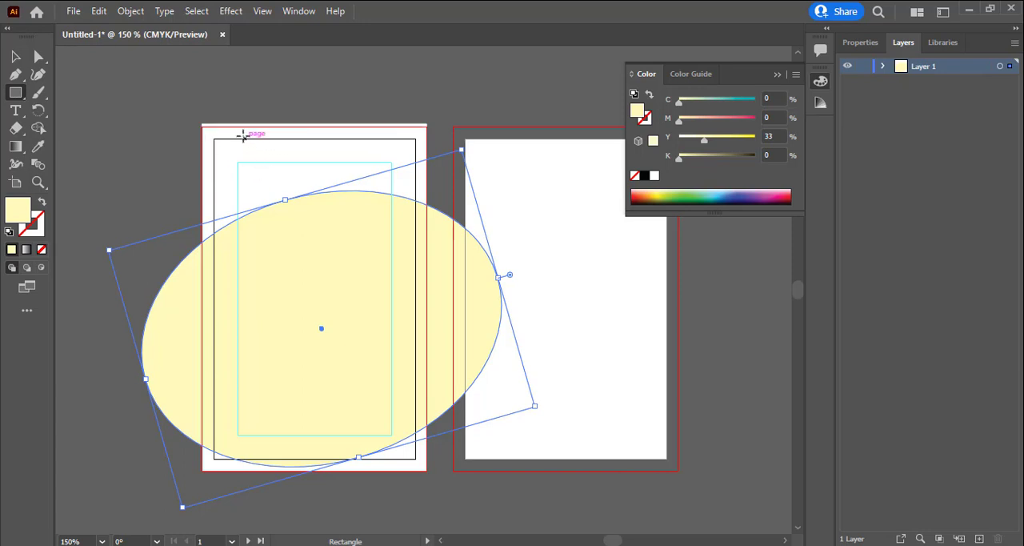
left_click(15, 58)
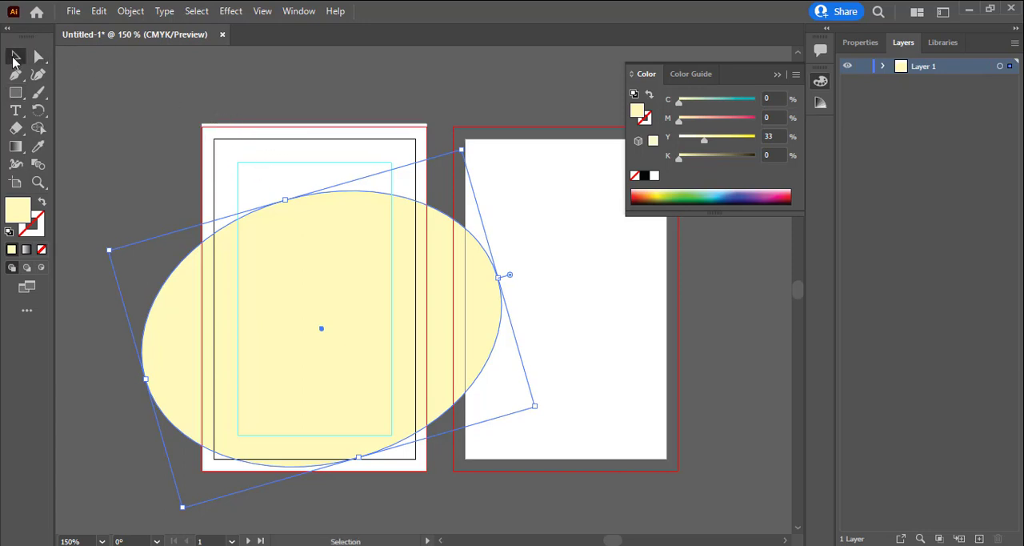
left_click(293, 140)
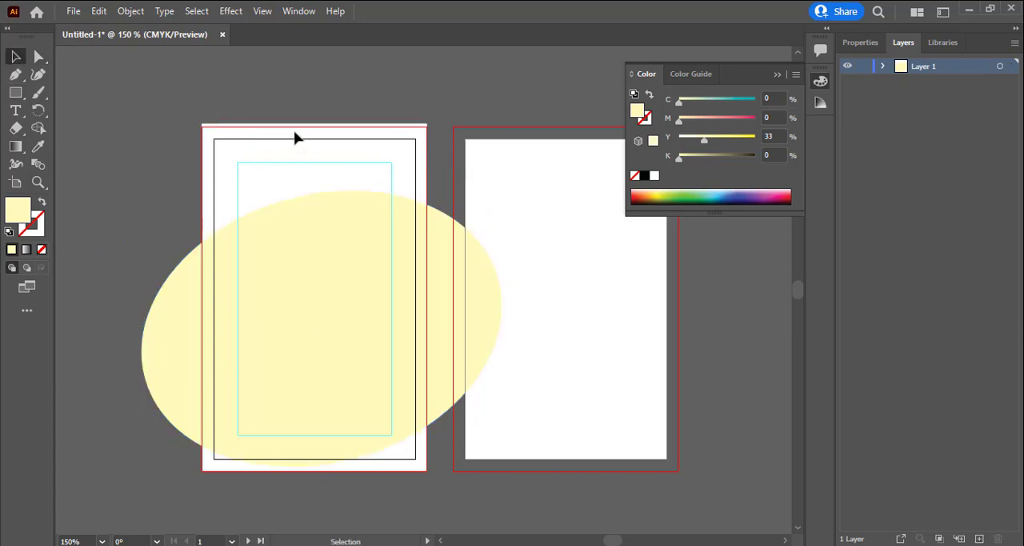
left_click(15, 92)
left_click(13, 61)
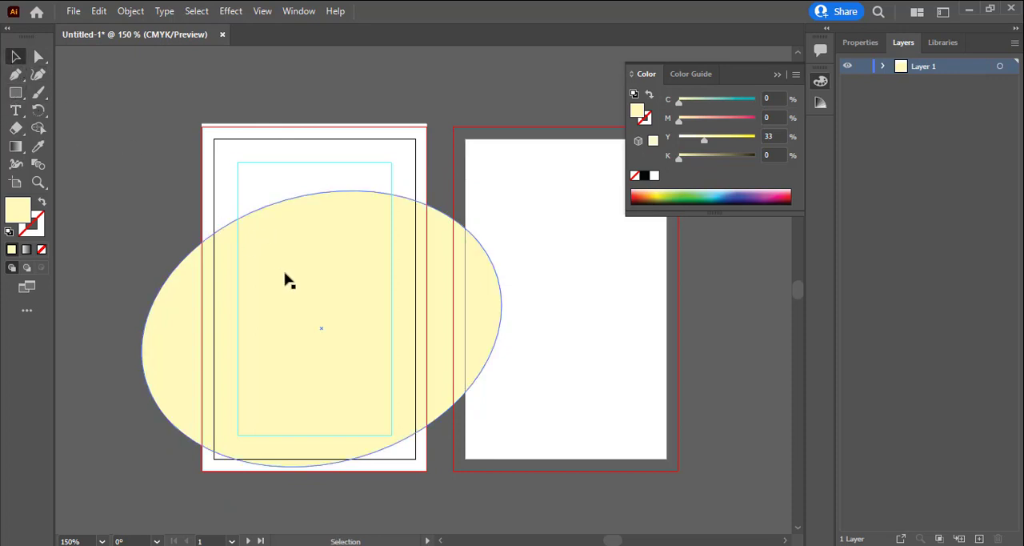
left_click(285, 279)
left_click(14, 94)
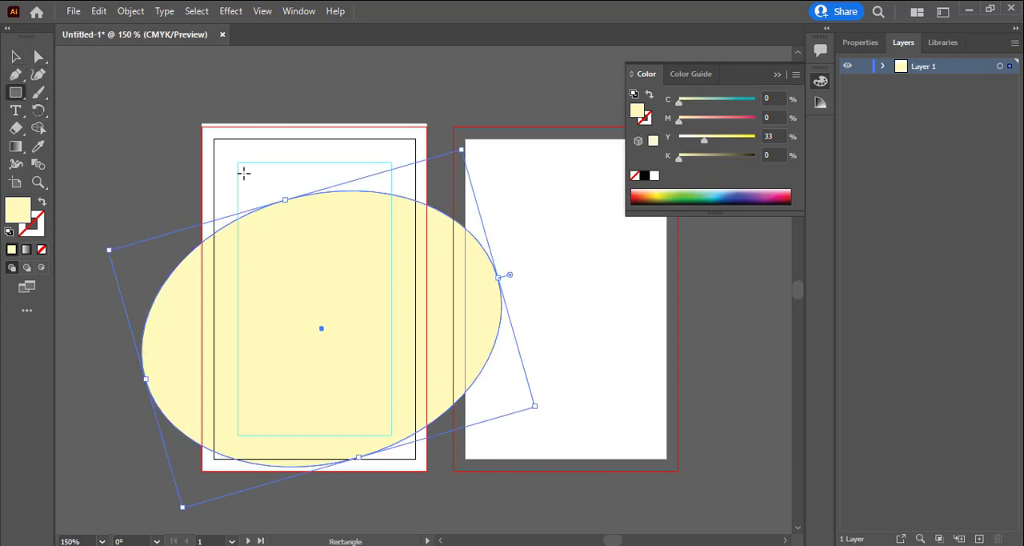
mouse_move(206, 126)
left_mouse_down()
mouse_move(283, 312)
mouse_move(373, 365)
mouse_move(428, 371)
left_mouse_up()
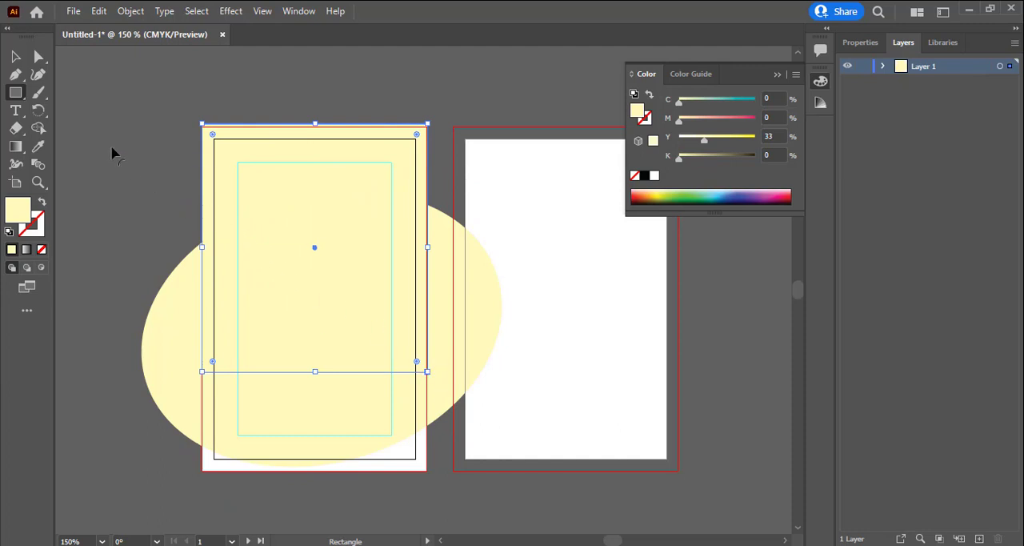
Cut the ellipse out of the rectangle with the Shape Builder tool, keeping only the curved header shape above it
left_click(12, 57)
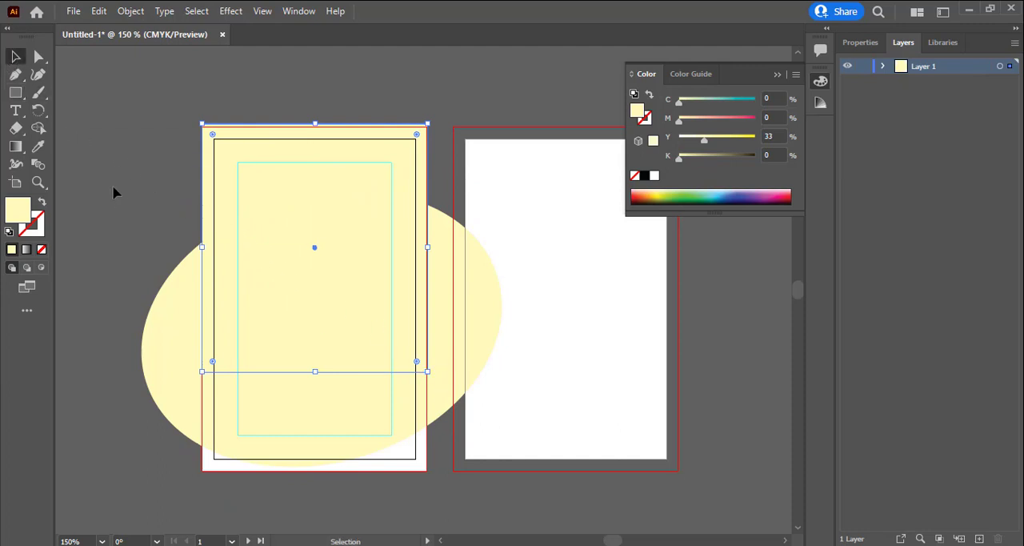
left_click(379, 389)
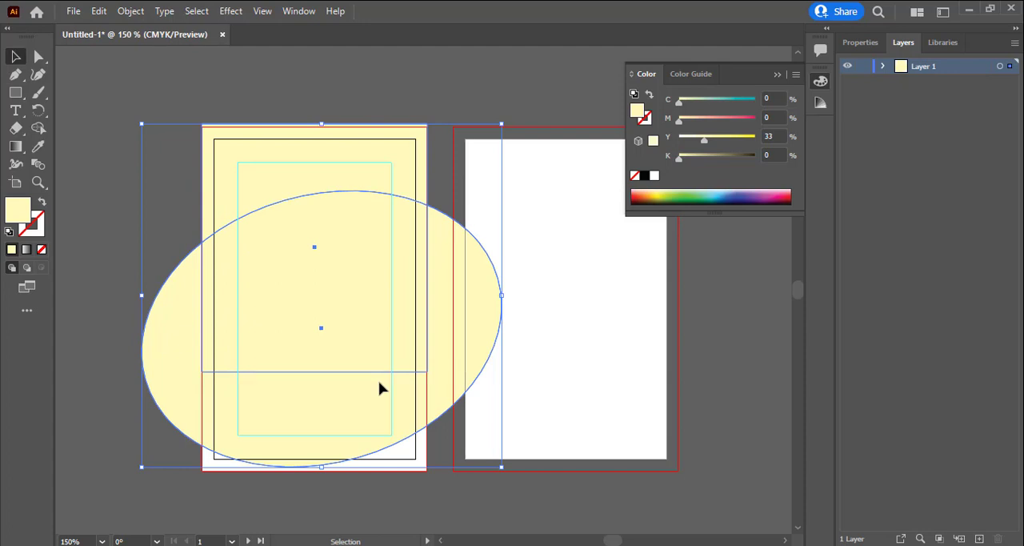
left_click(36, 129)
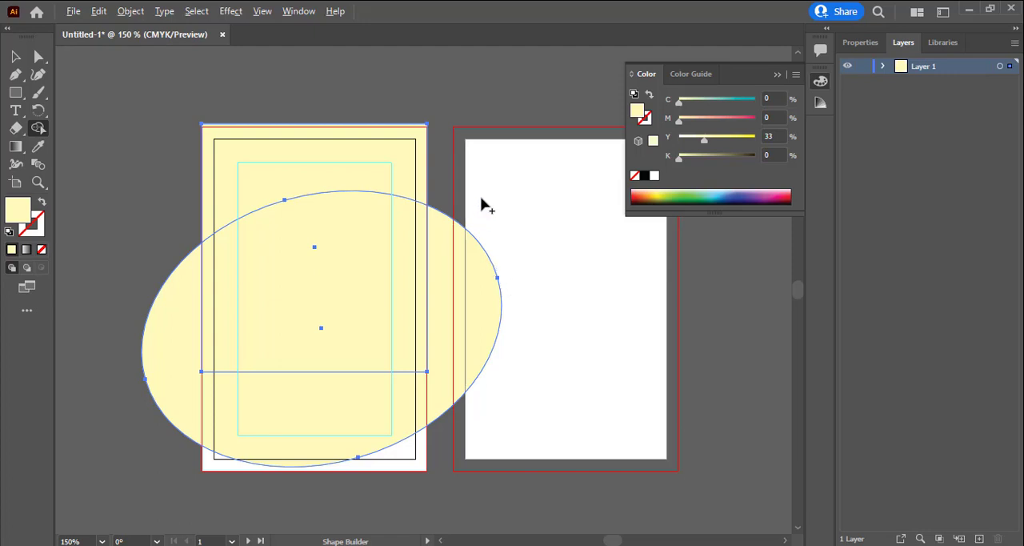
mouse_move(481, 197)
left_mouse_down()
mouse_move(279, 288)
mouse_move(127, 417)
left_mouse_up()
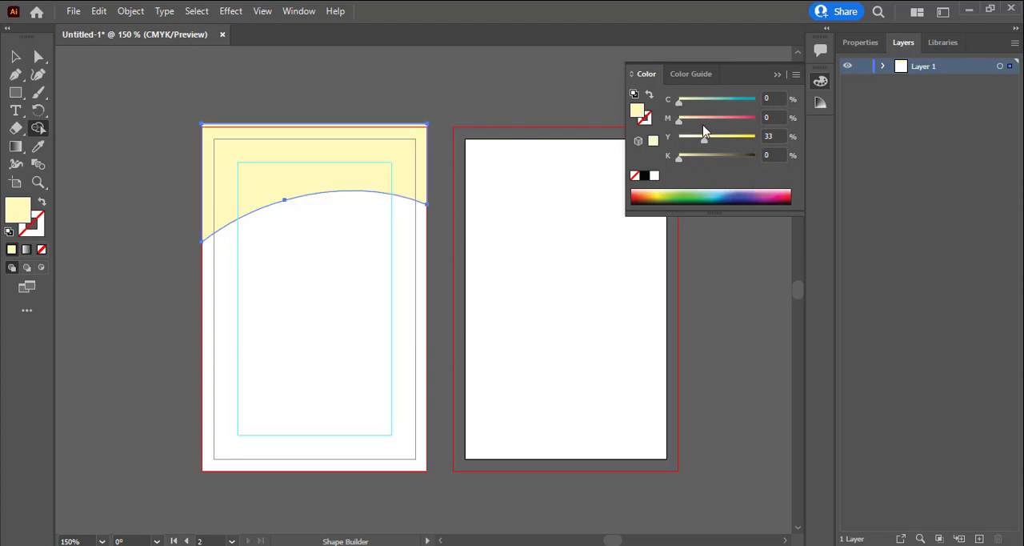
Fill the curved header shape with a rich black of C 100, M 100, Y 100 and K 30
left_click_drag(677, 102, 769, 103)
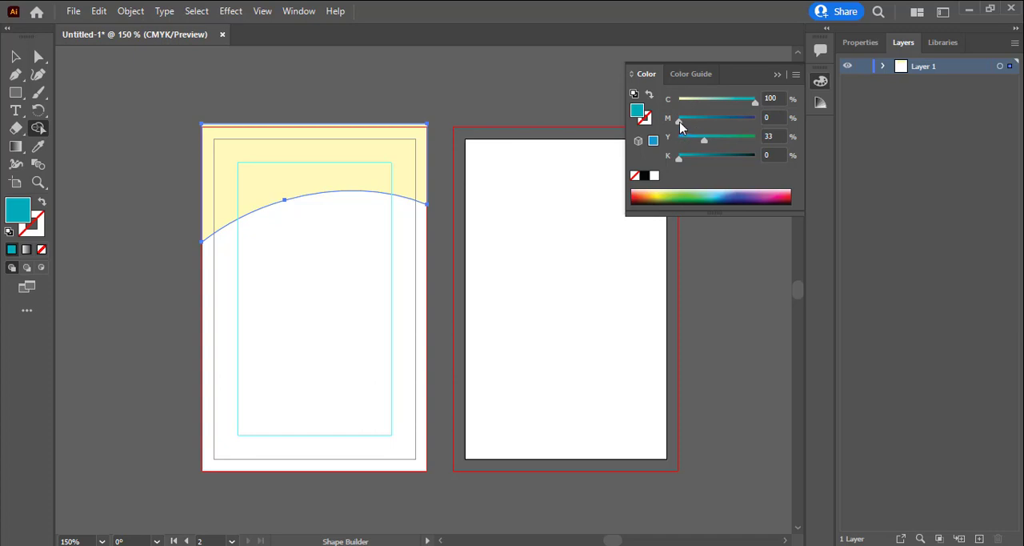
left_click_drag(680, 120, 754, 120)
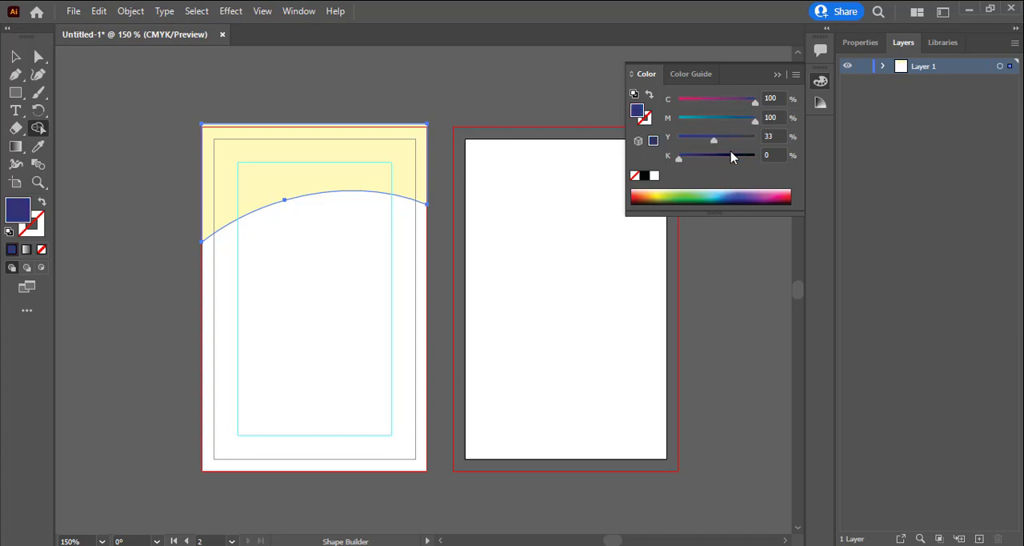
left_click_drag(679, 158, 784, 173)
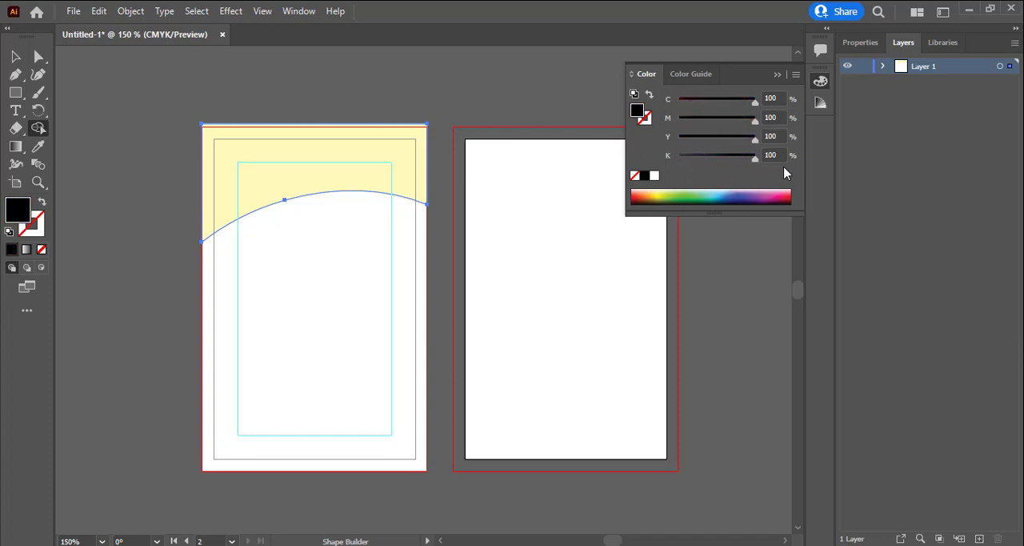
left_click_drag(723, 156, 677, 158)
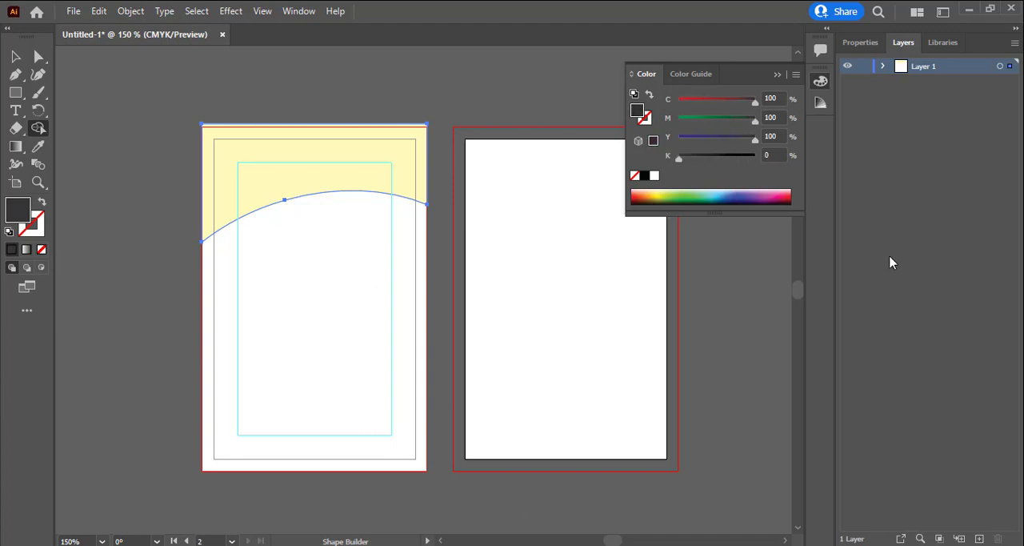
left_click(773, 155)
type("30")
key("Return")
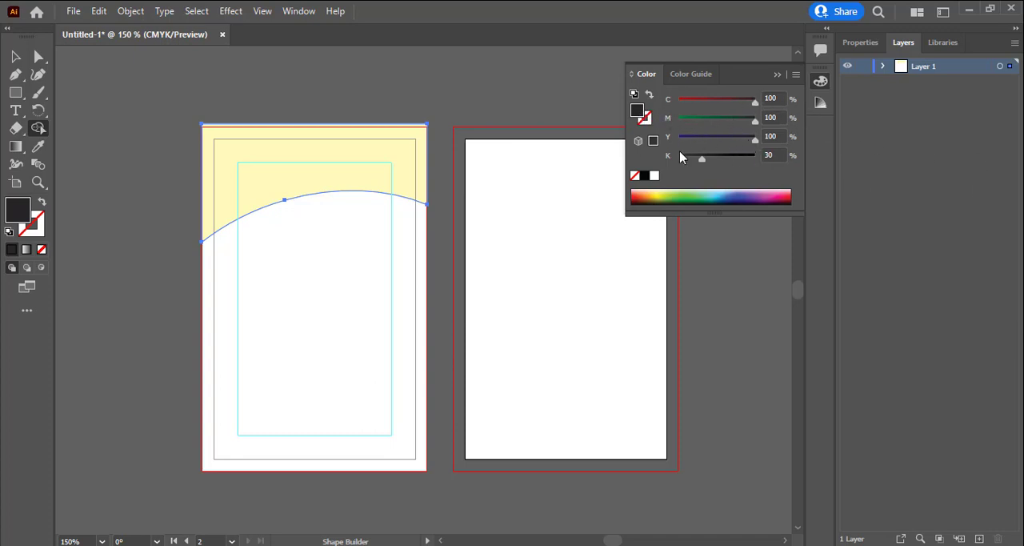
left_click(298, 178)
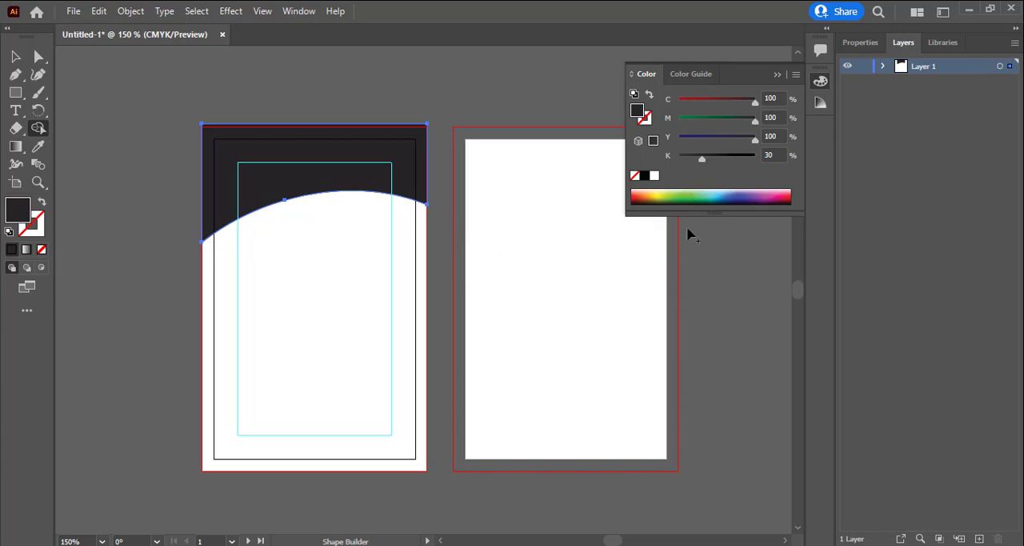
Duplicate the black curved header shape and shift the copy slightly downward
left_click(357, 185)
key("v")
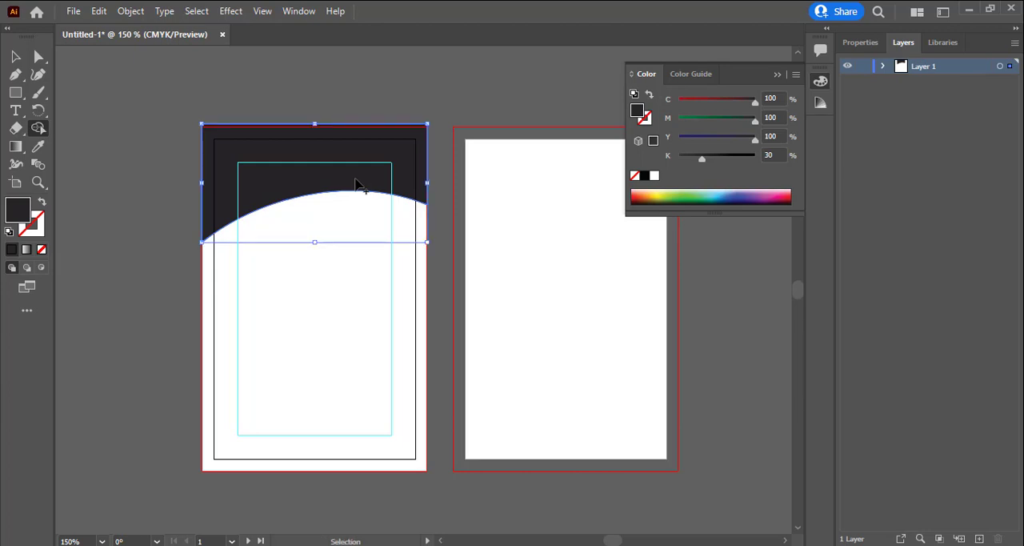
key("shift+m")
left_click(358, 185)
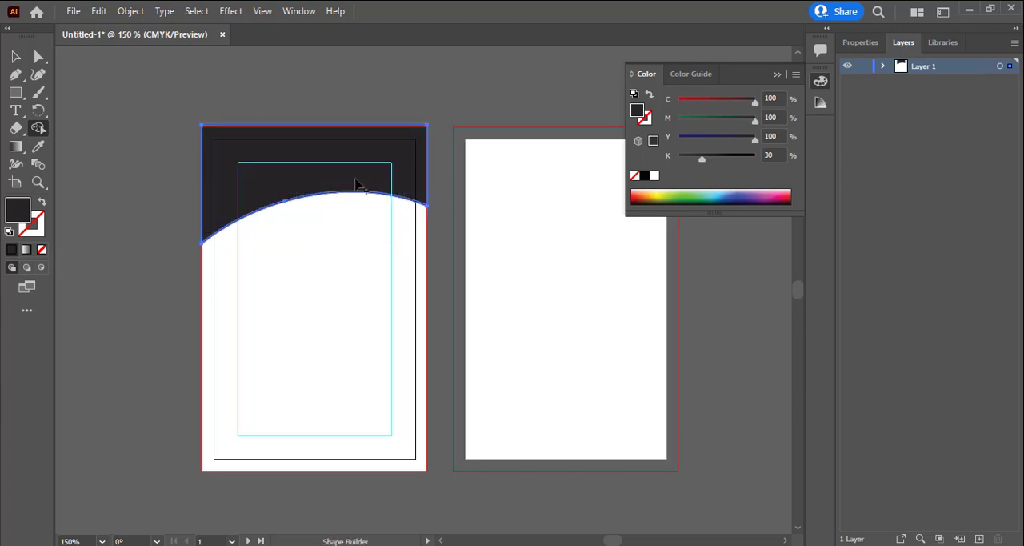
key("shift+Down")
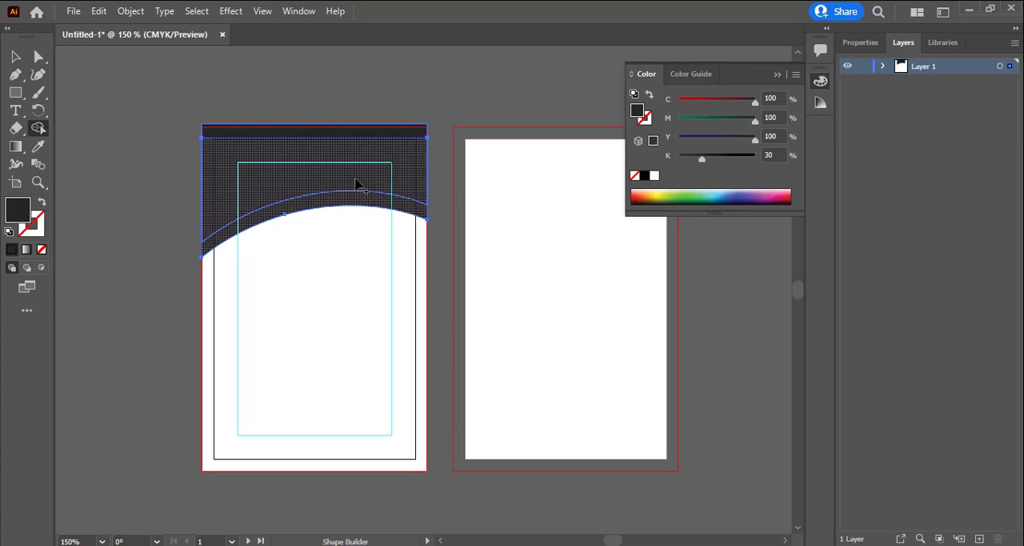
left_click(366, 190)
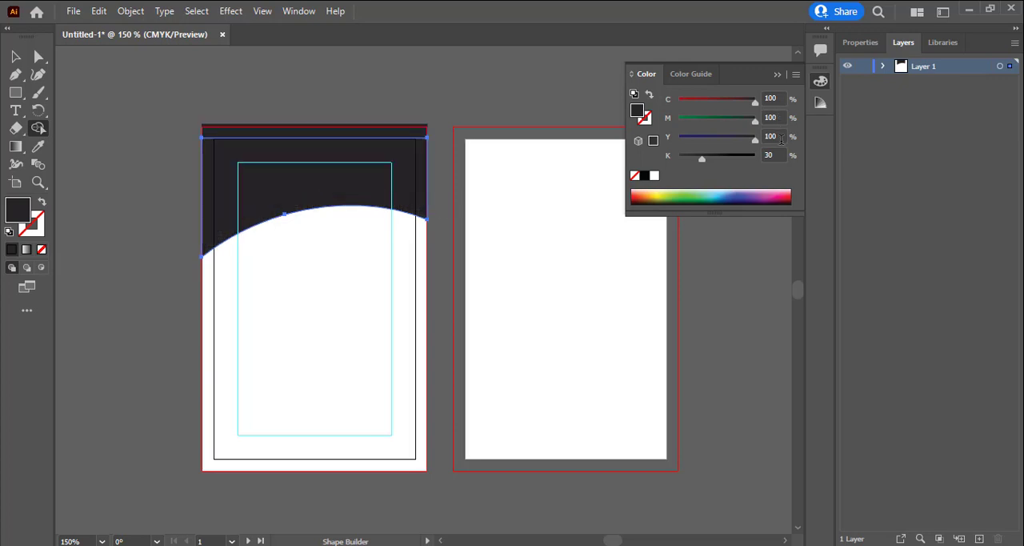
Fill the lowered copy of the header shape with orange: C 0, M 60, Y 100, K 0
key("Tab")
key("Tab")
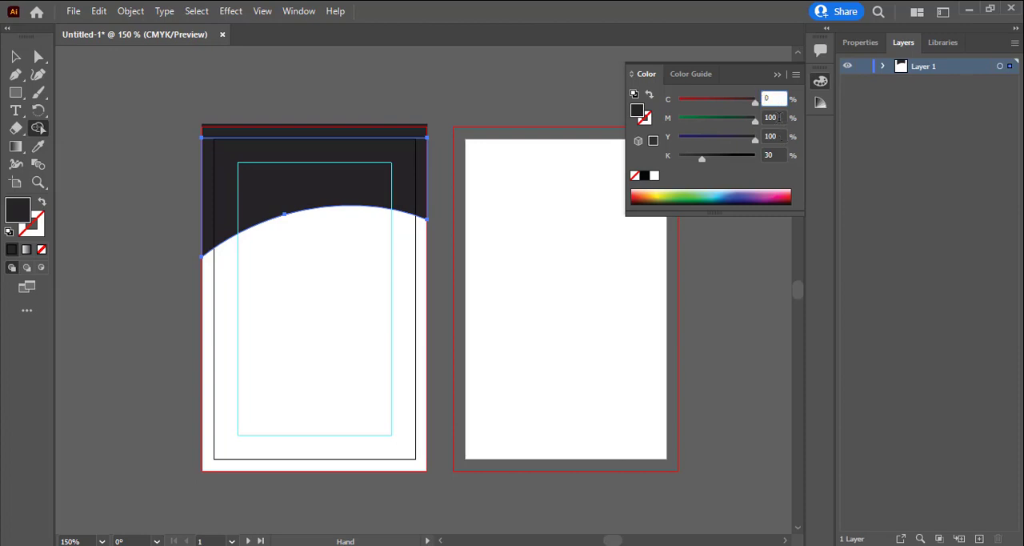
key("Tab")
type("6")
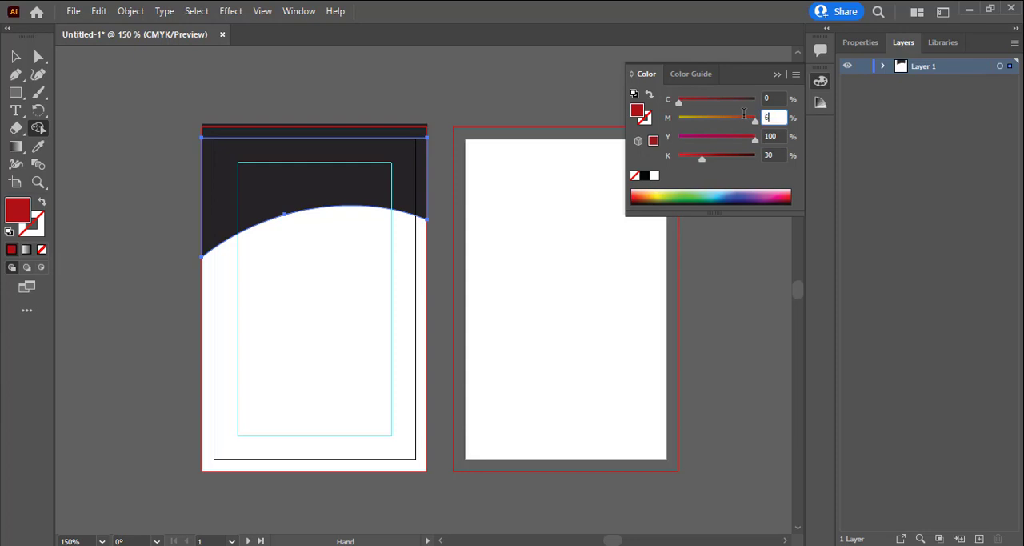
type("0")
key("Tab")
key("Tab")
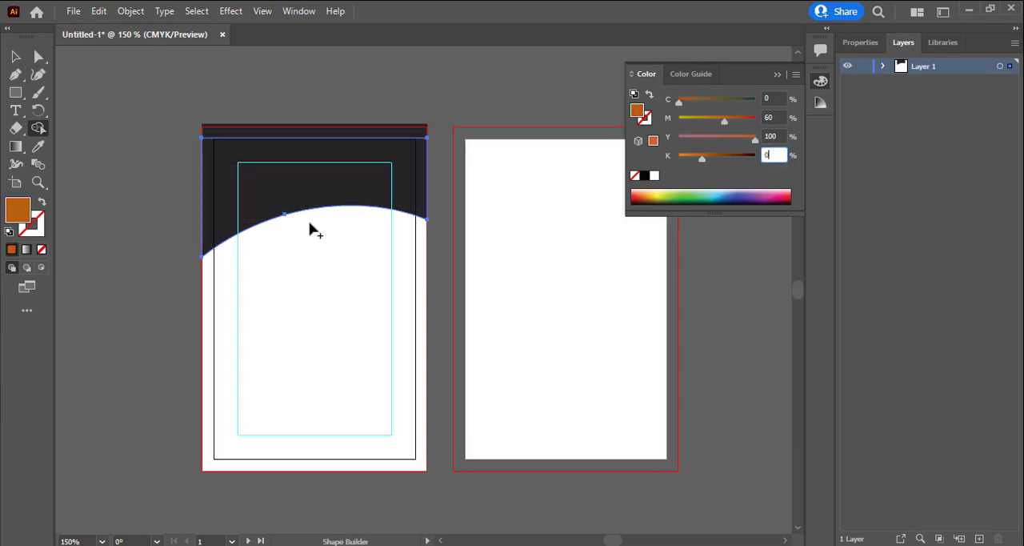
type("0")
key("Return")
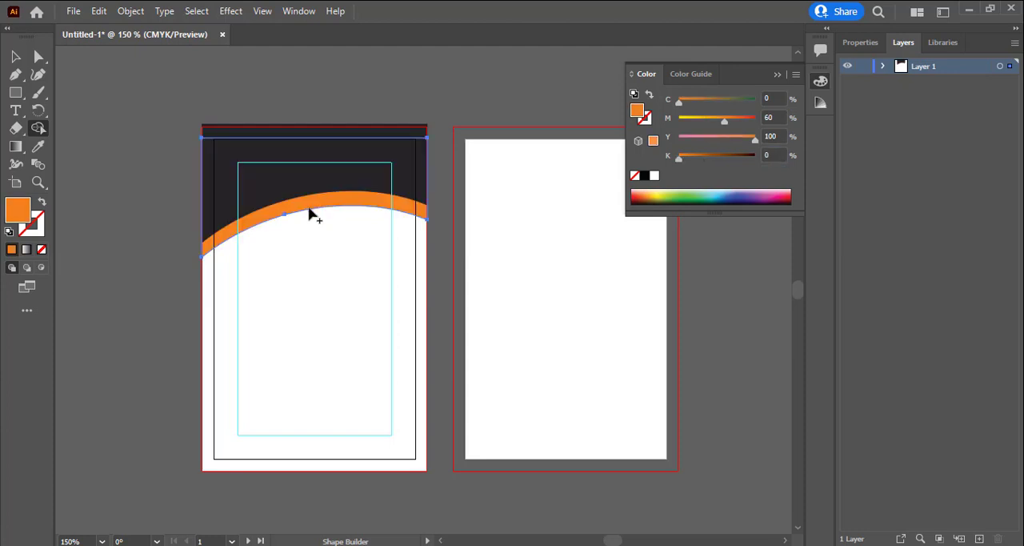
Duplicate the orange header shape slightly lower and recolour the copy by setting its magenta to 40%
key("ctrl")
key("Down")
key("Down")
key("Down")
key("Down")
key("Down")
key("Down")
key("Down")
key("Down")
key("Down")
key("Down")
key("Down")
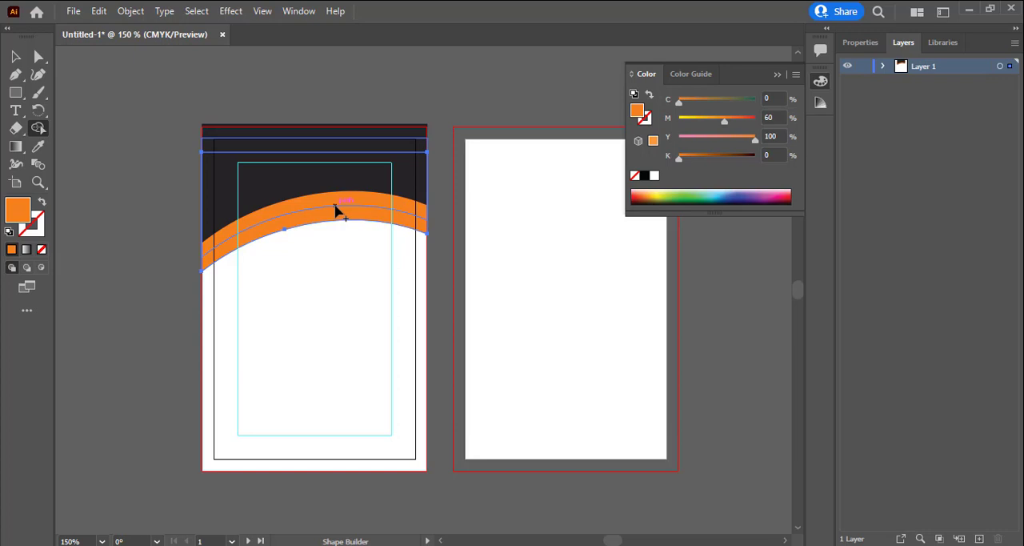
left_click(766, 117)
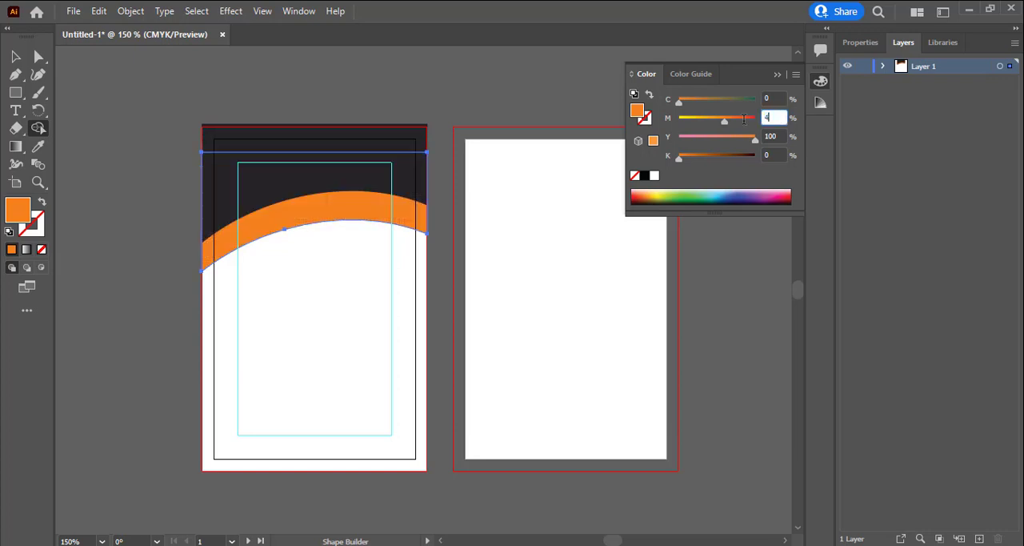
left_click(365, 218)
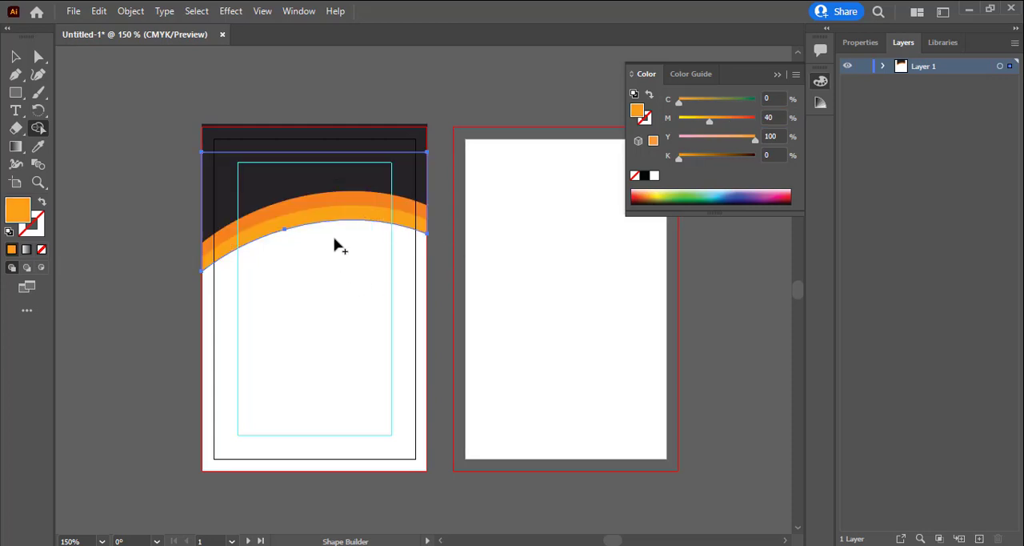
left_click(16, 57)
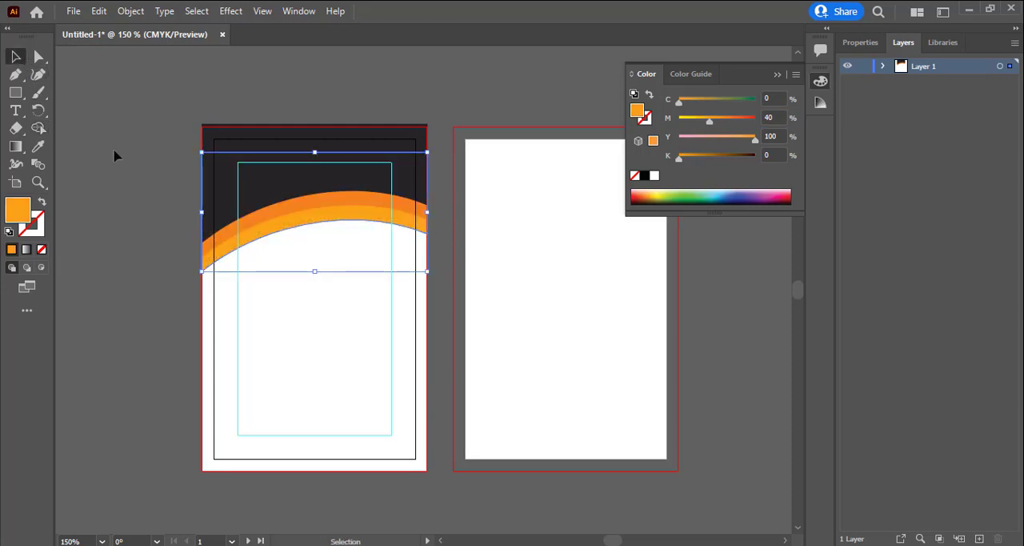
left_click(114, 152)
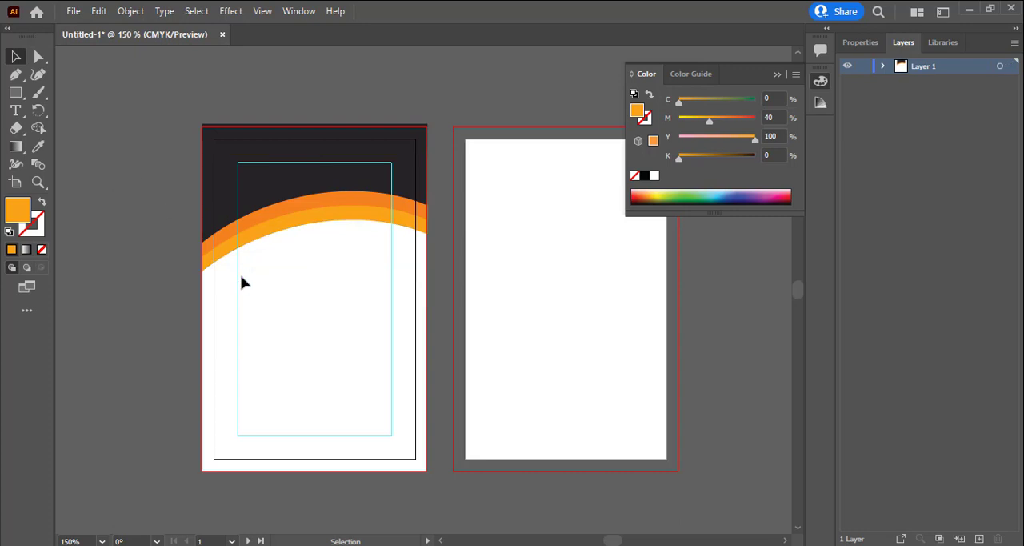
Draw an orange square about 0.71 in wide below the header and try adding a 0.7 in wide rectangle over it
key("m")
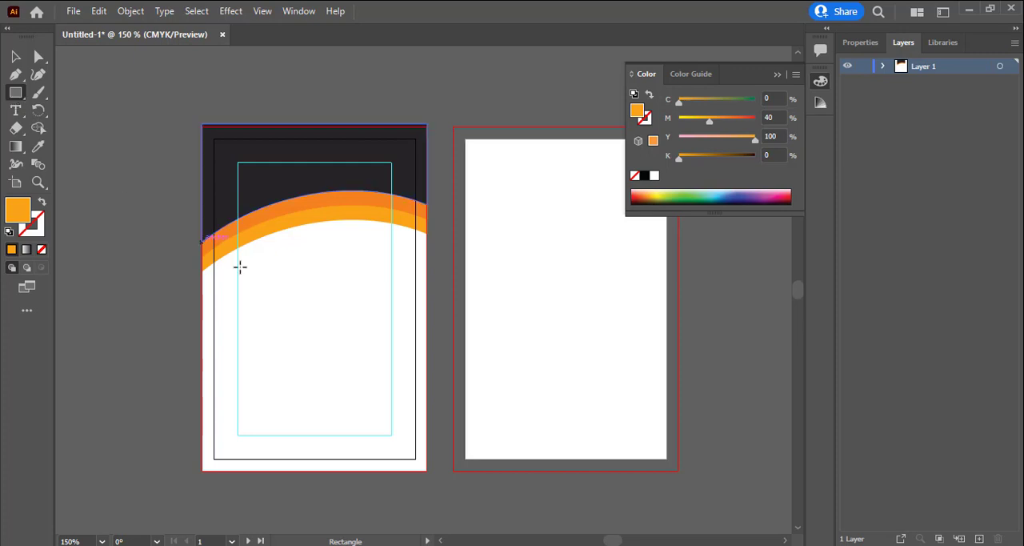
left_click_drag(299, 282, 367, 349)
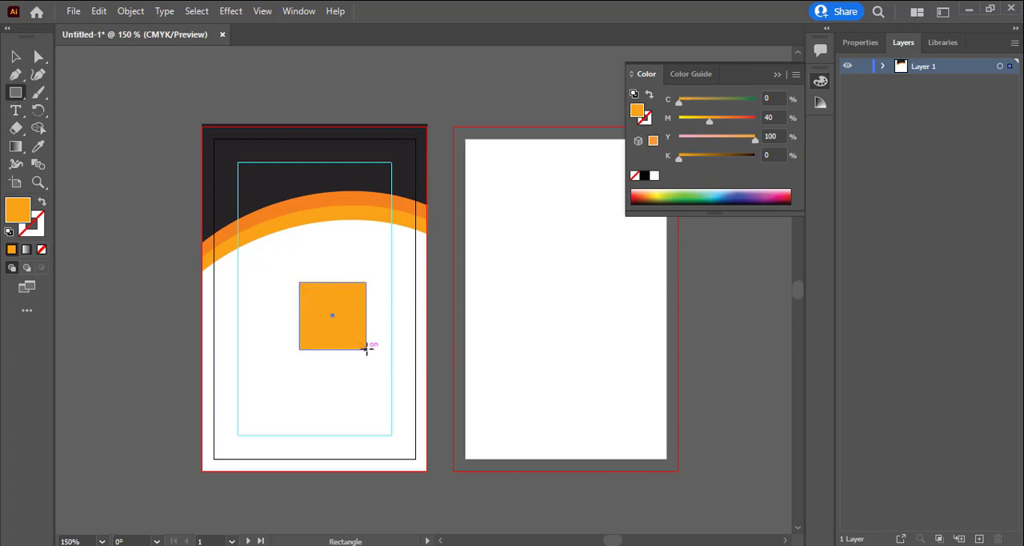
key("shift+F8")
left_click(347, 326)
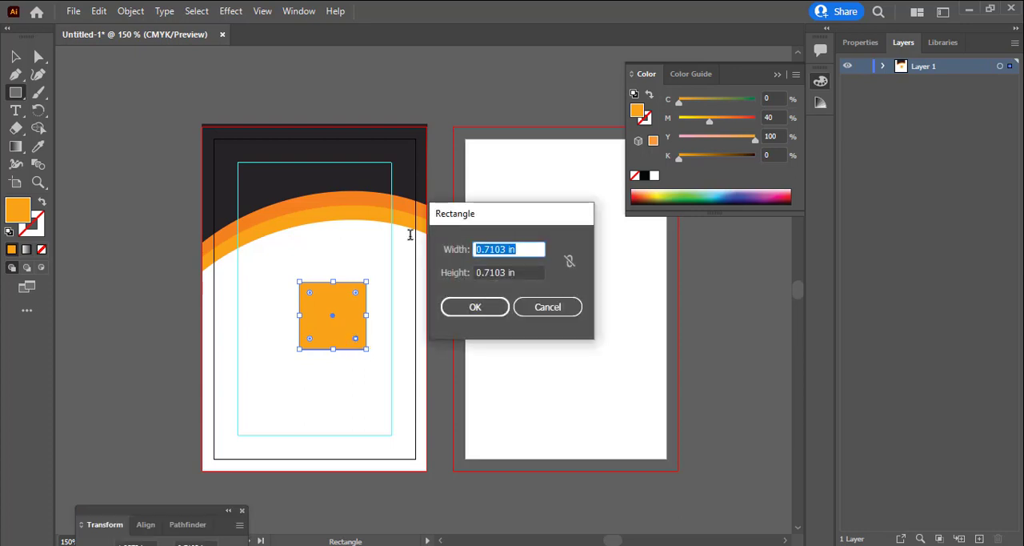
type(".7")
key("Return")
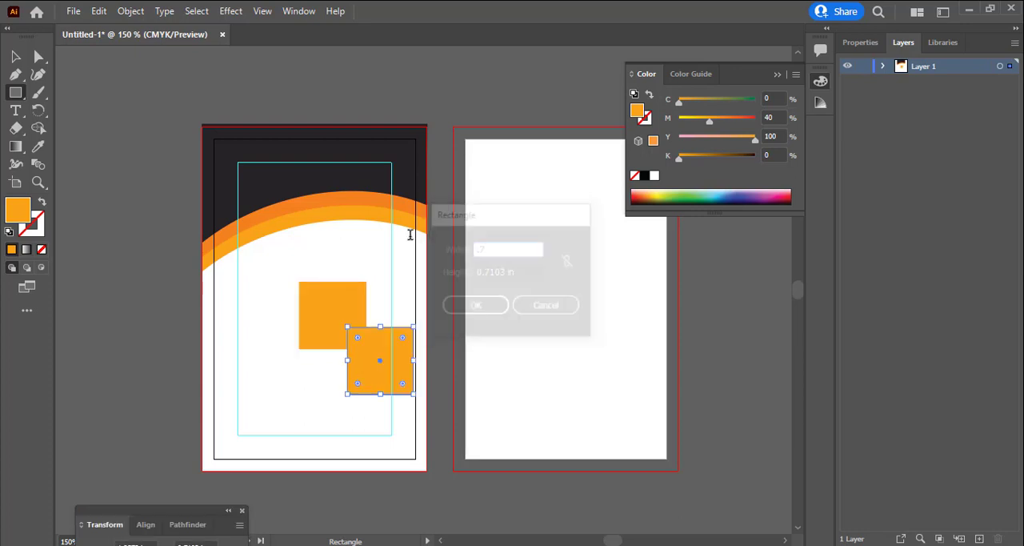
key("ctrl+z")
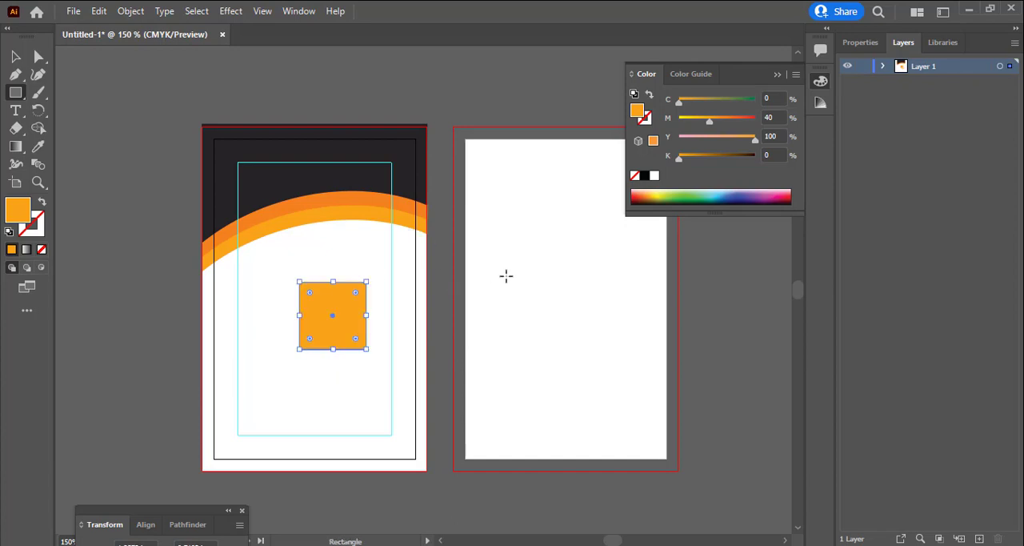
Create a rectangle exactly 0.7 in wide and 0.8 in high on the first artboard
left_click(342, 300)
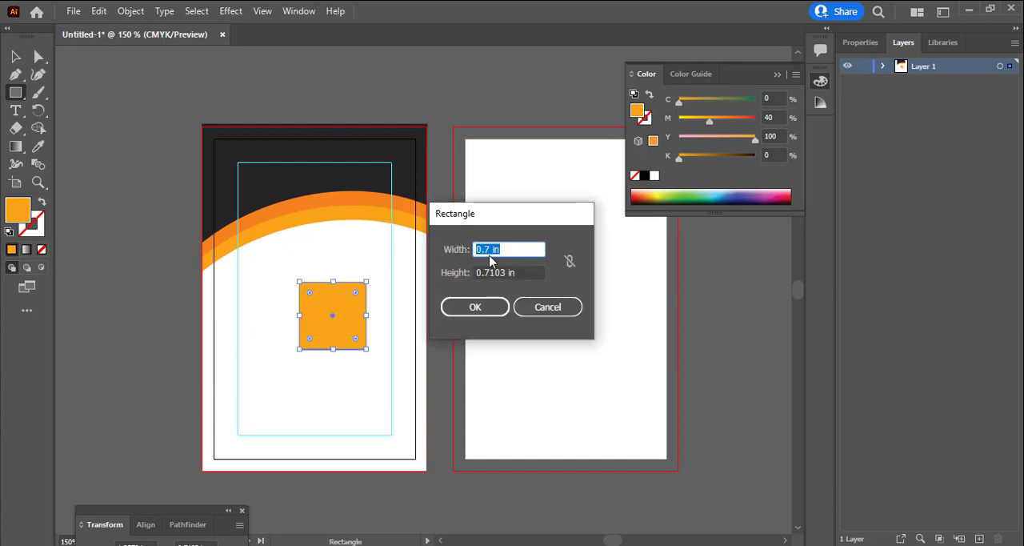
type(".7")
key("Tab")
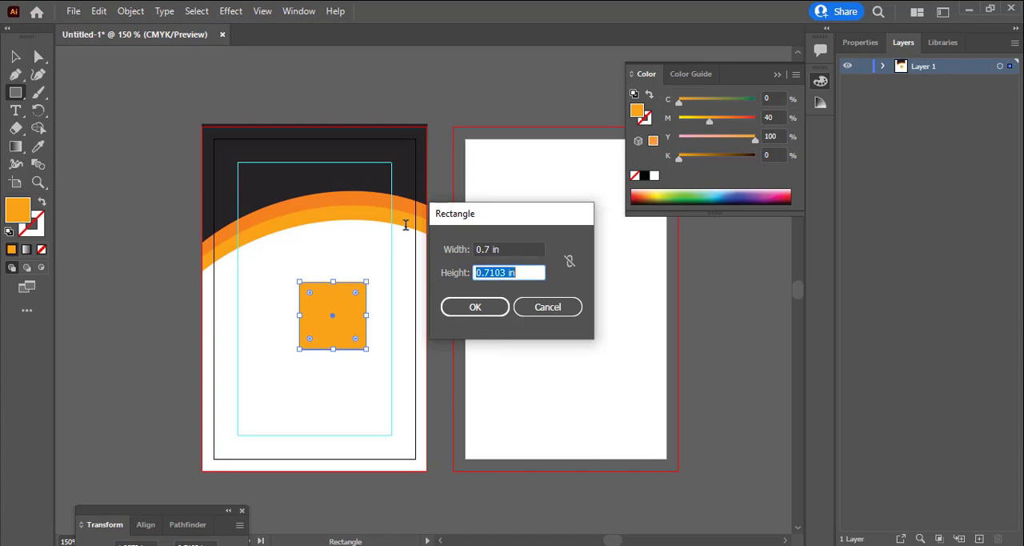
type(".8")
key("Return")
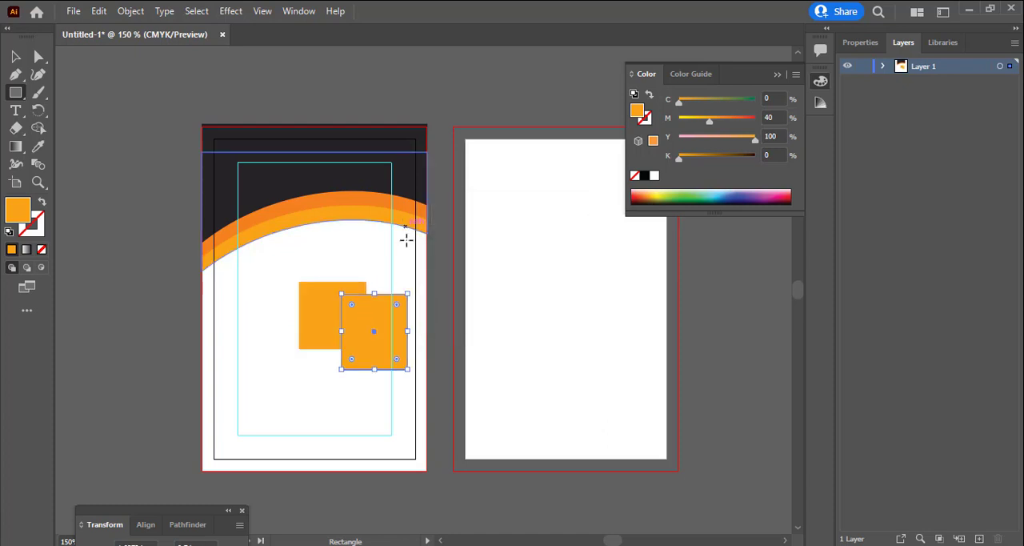
Delete the freehand square and move the 0.7 x 0.8 in rectangle up to just below the header curve
left_click(316, 340, "ctrl")
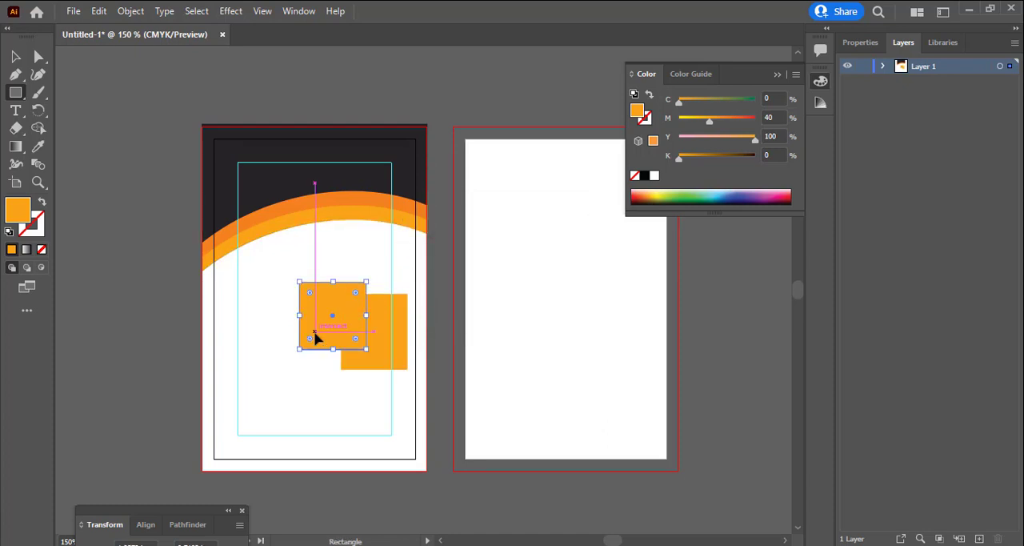
key("Delete")
left_click_drag(380, 358, 325, 298)
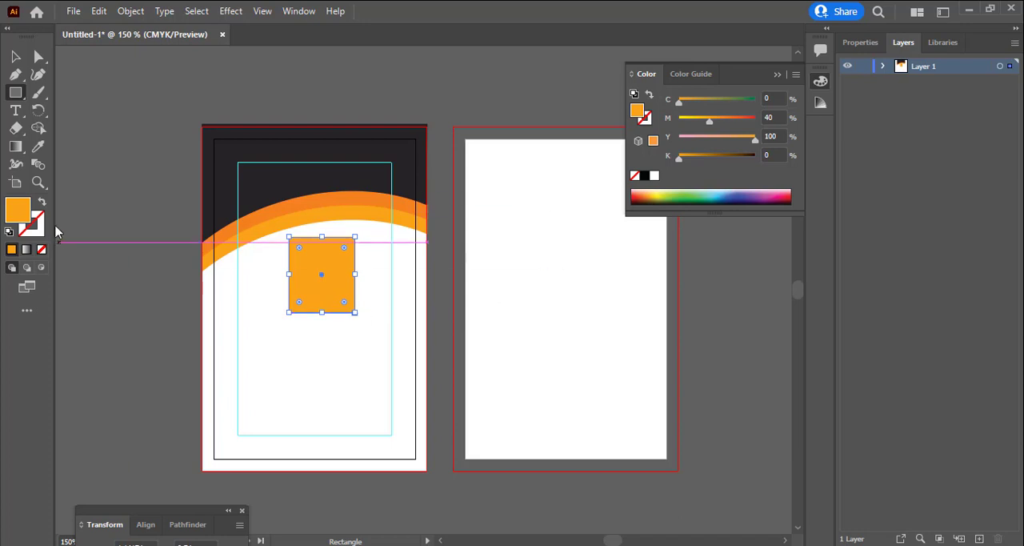
Give the rectangle below the header a white fill and a black stroke
double_click(24, 214)
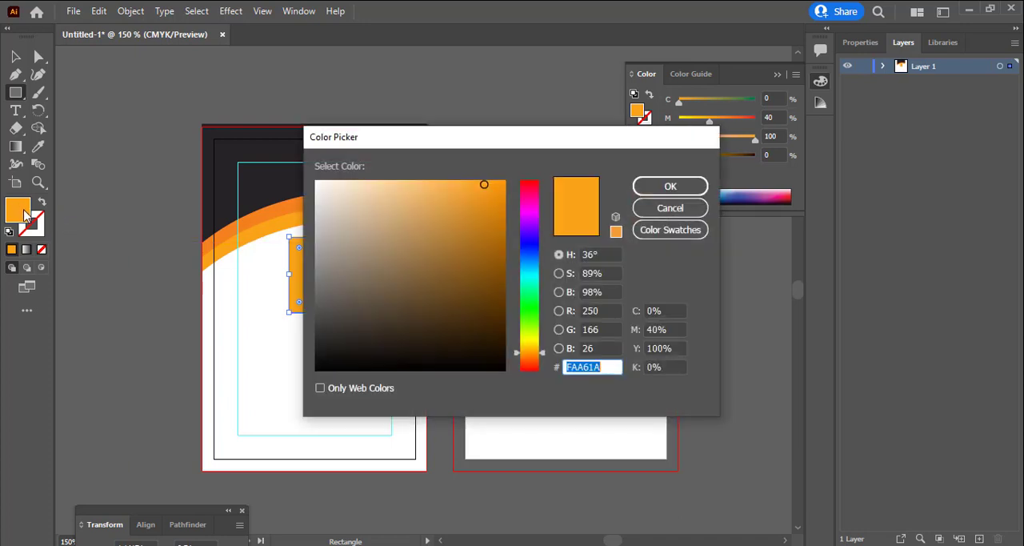
left_click(667, 207)
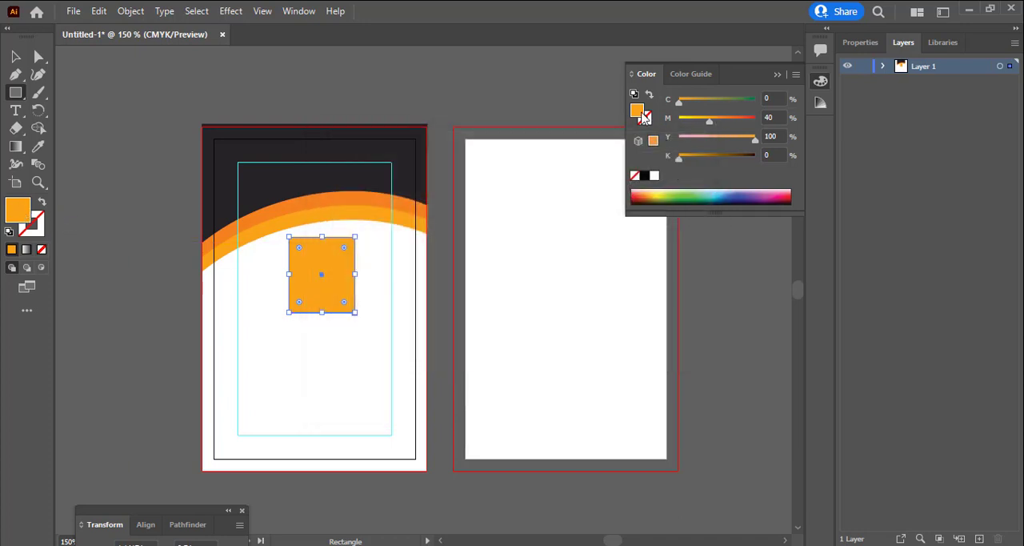
double_click(22, 214)
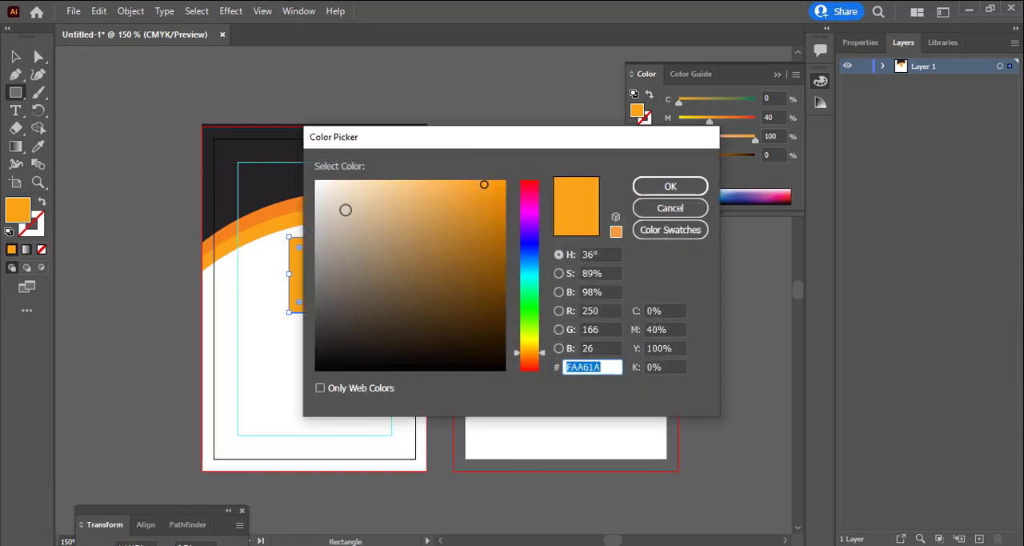
left_click_drag(344, 210, 316, 181)
left_click(670, 185)
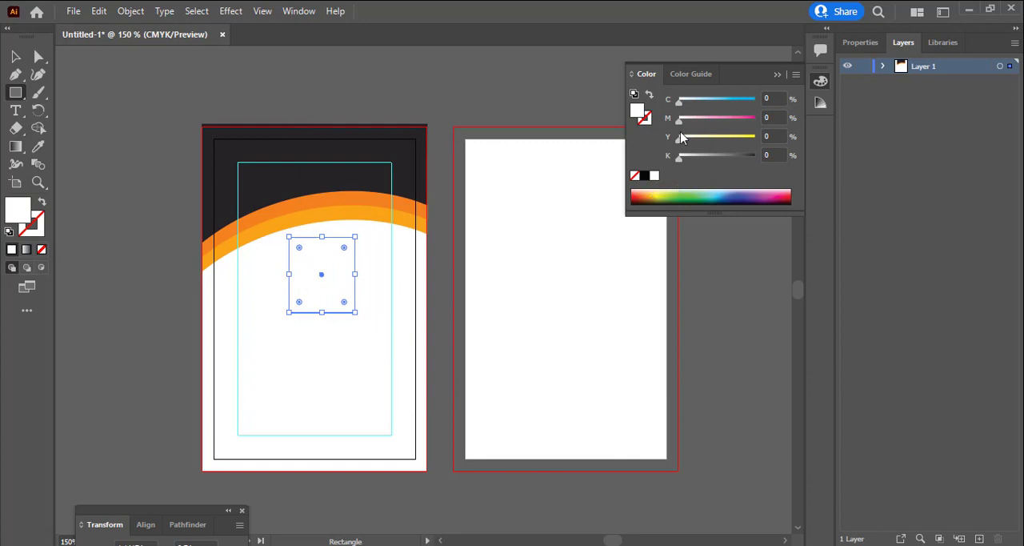
left_click(646, 119)
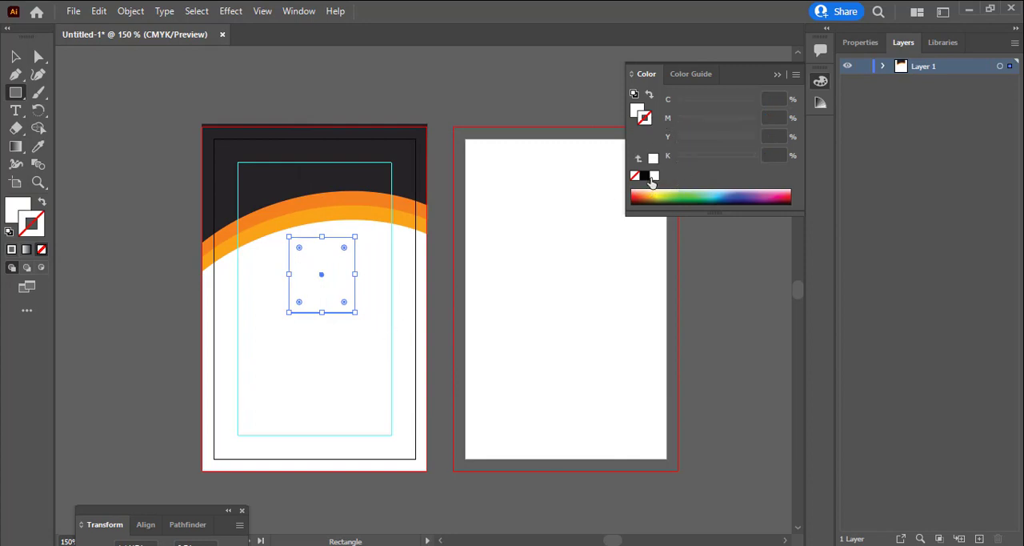
left_click(645, 176)
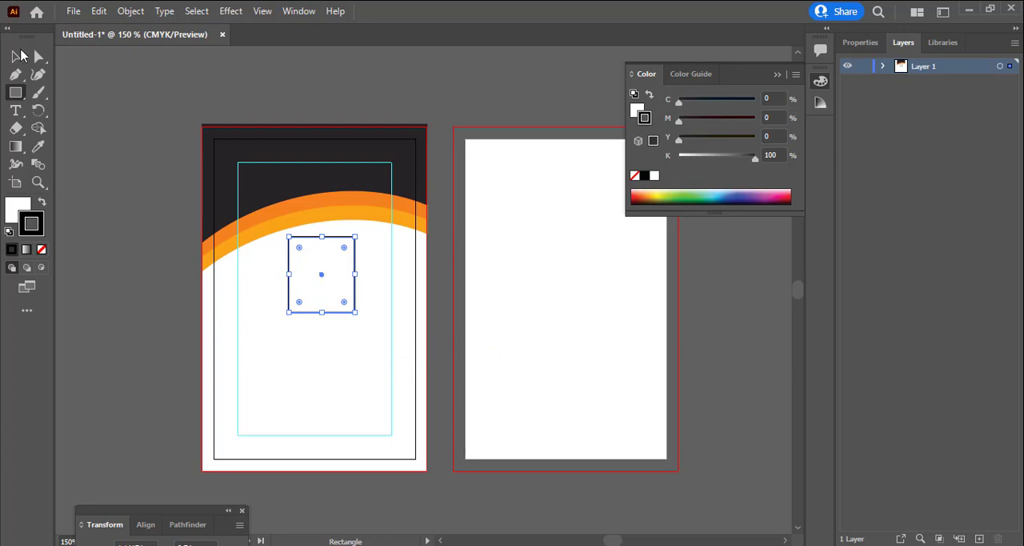
Centre the white rectangle horizontally on the artboard, overlapping the orange bands, and round its four corners
left_click(21, 56)
left_click_drag(334, 311, 335, 287)
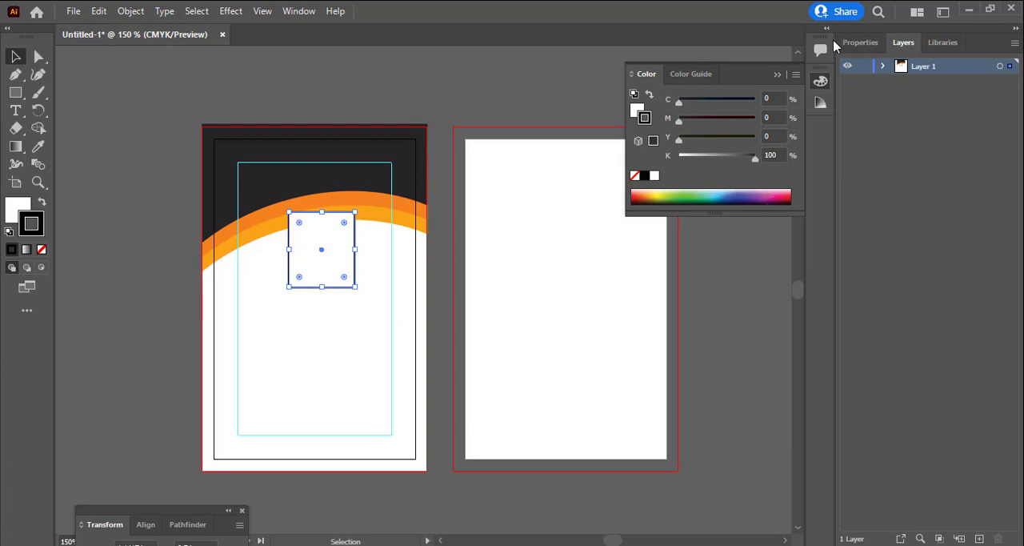
left_click(866, 41)
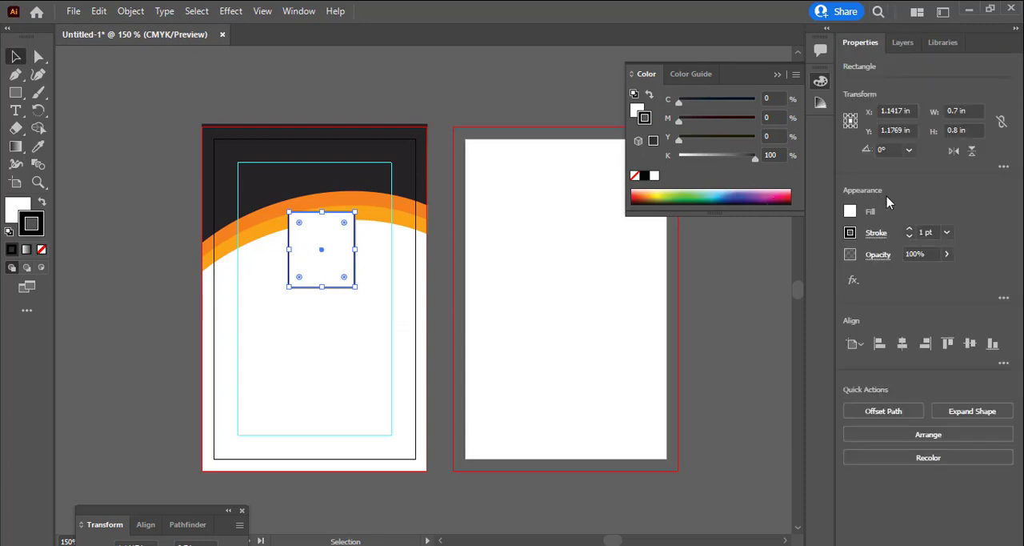
left_click(901, 347)
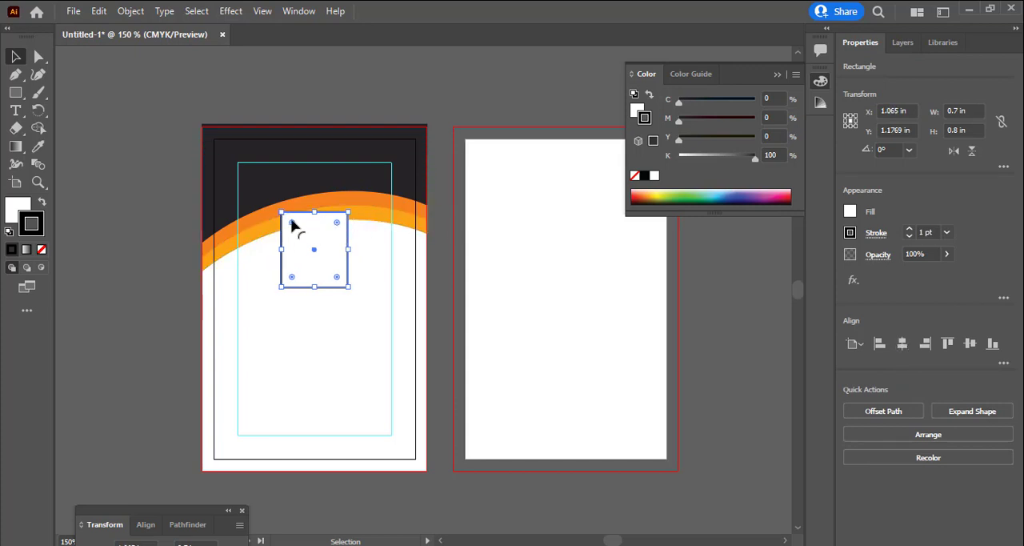
left_click_drag(293, 227, 298, 231)
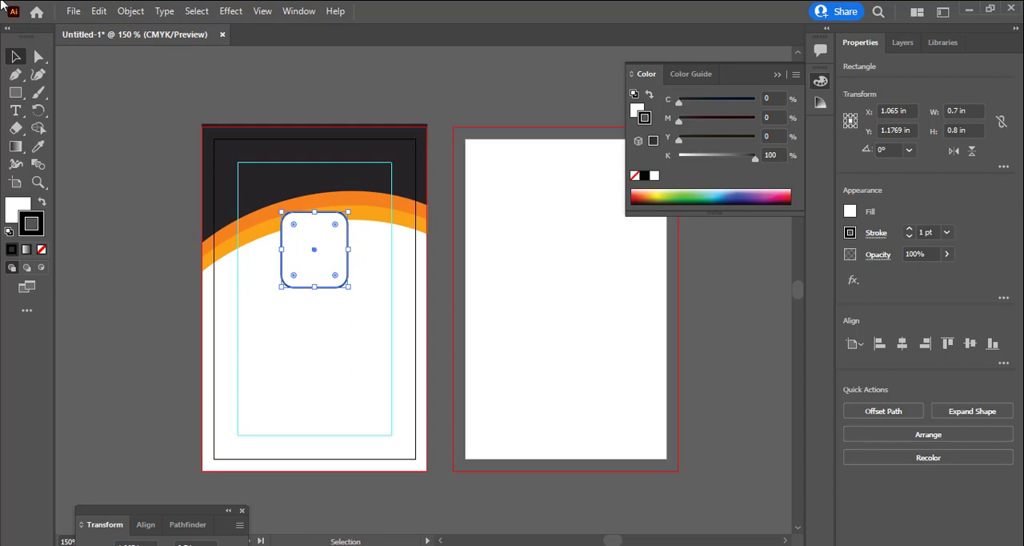
Place denmark-republic-photo-size-requirements.jpg from the Design folder below the rounded frame, about 0.75 x 1.05 in
left_click(73, 12)
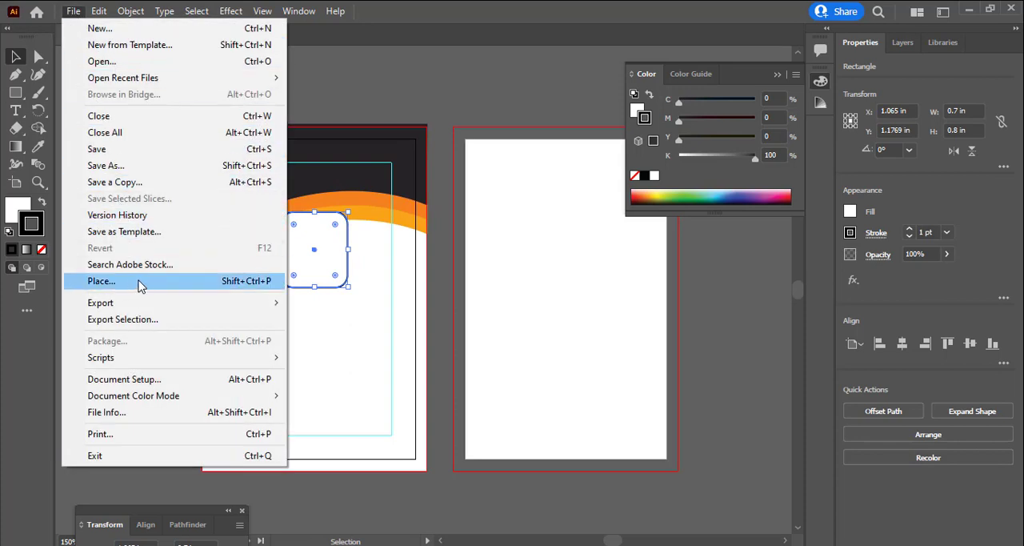
left_click(136, 281)
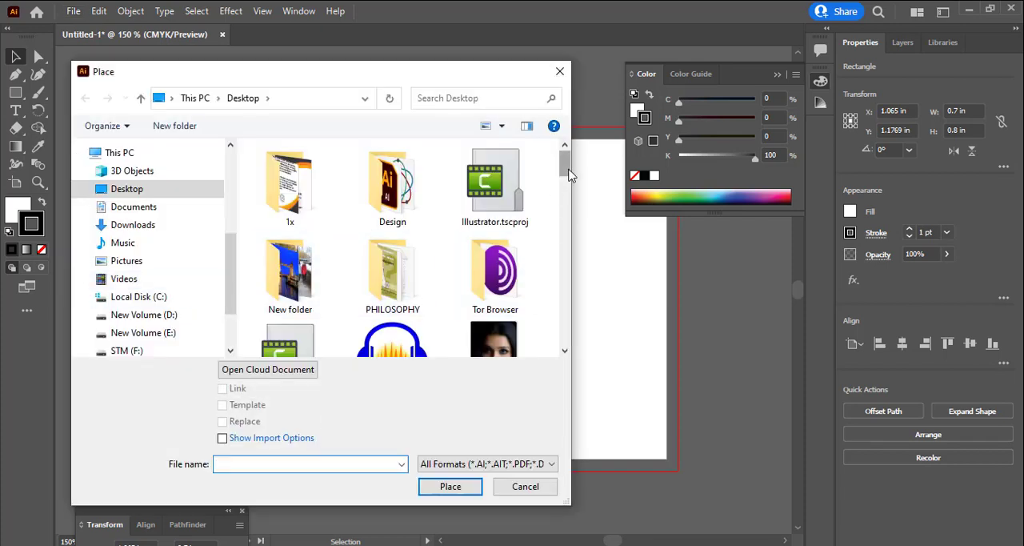
left_click(379, 180)
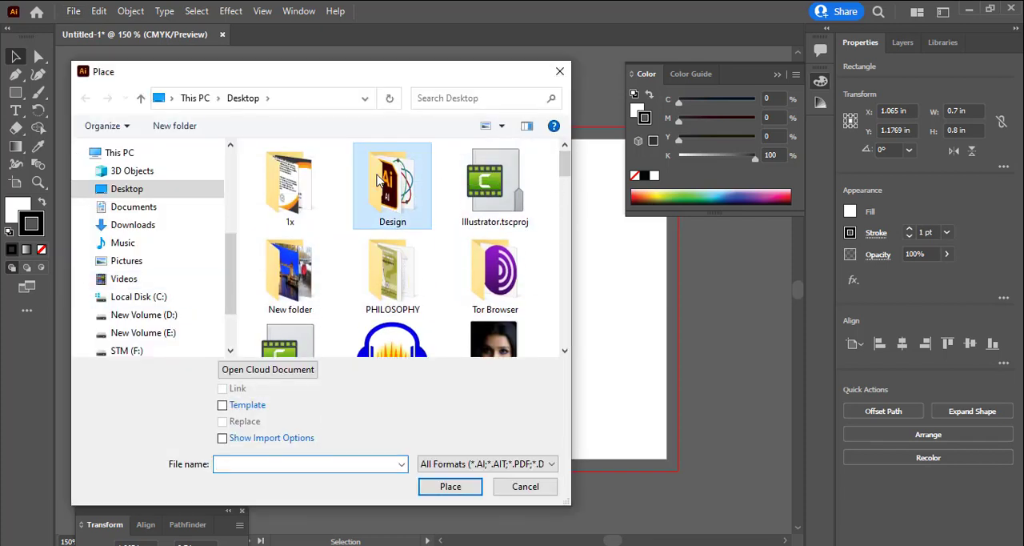
double_click(379, 180)
scroll(391, 236, "down", 3)
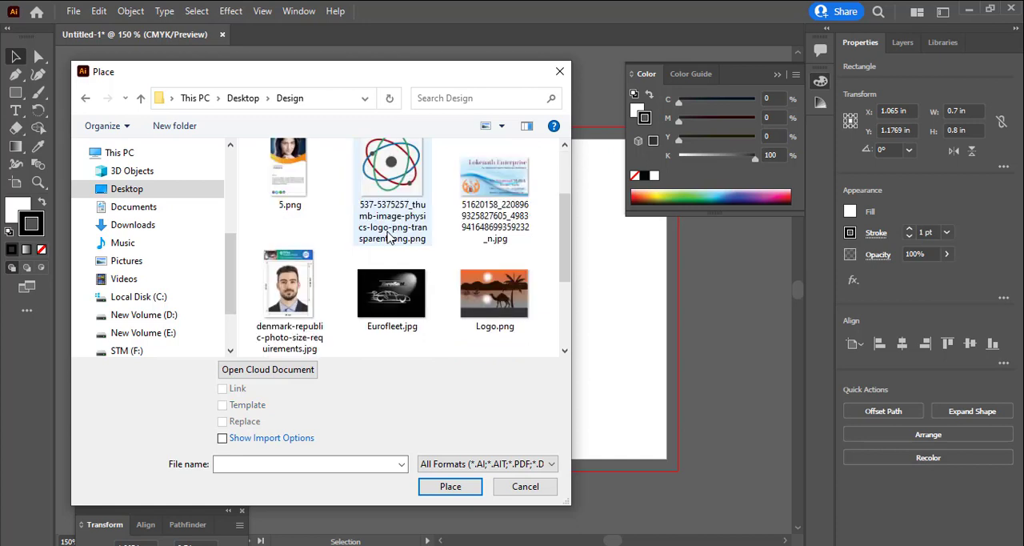
double_click(302, 307)
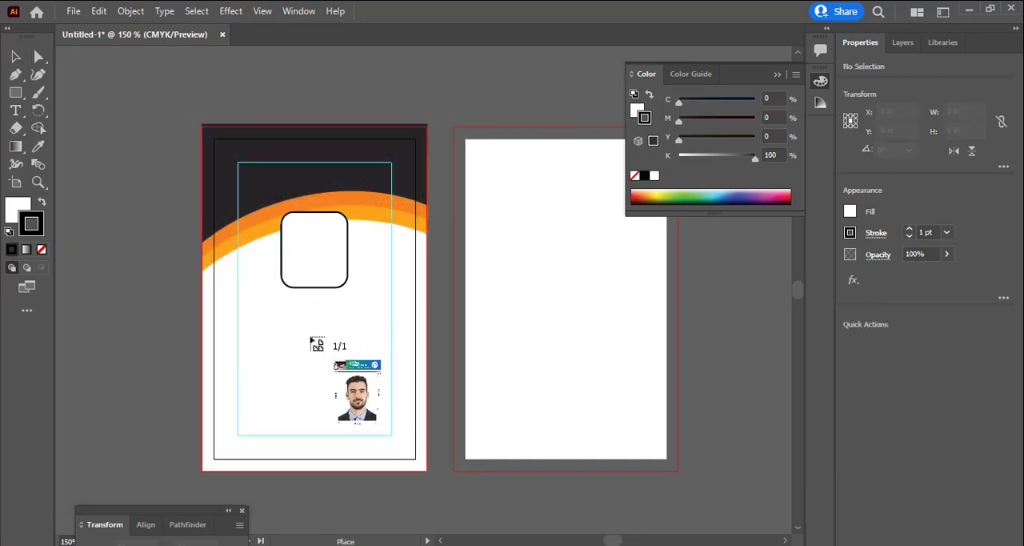
left_click_drag(312, 338, 412, 436)
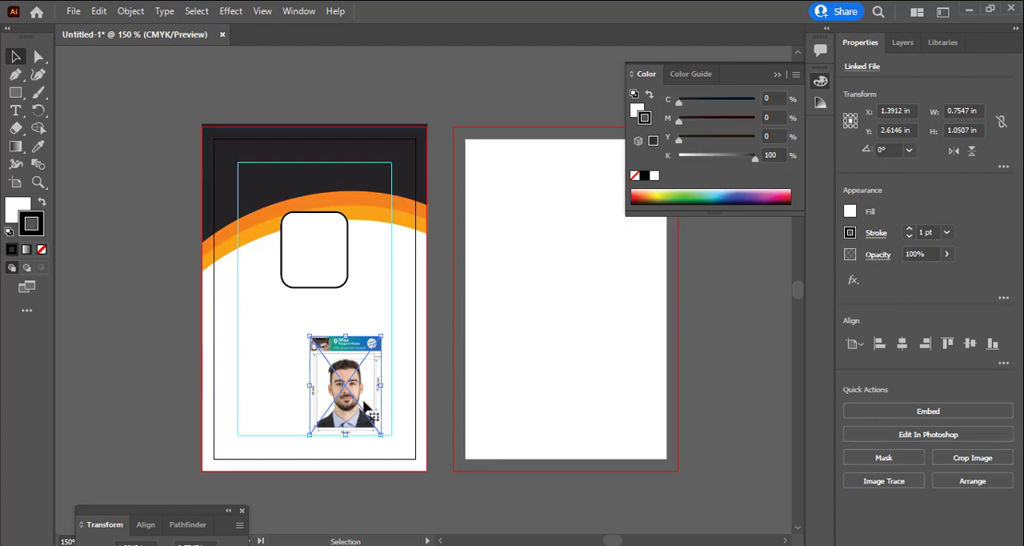
Crop the placed portrait to the man's picture, about 0.61 x 0.76 in, cutting off the banner and the dimensioned margins
left_click_drag(365, 412, 360, 385)
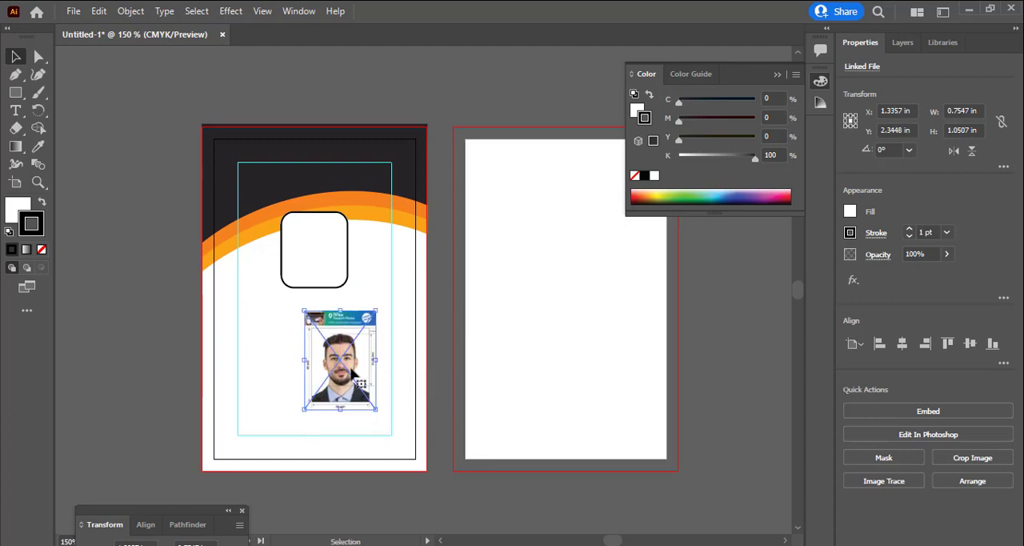
scroll(353, 373, "left", 1)
key("ctrl+space")
left_click(351, 368)
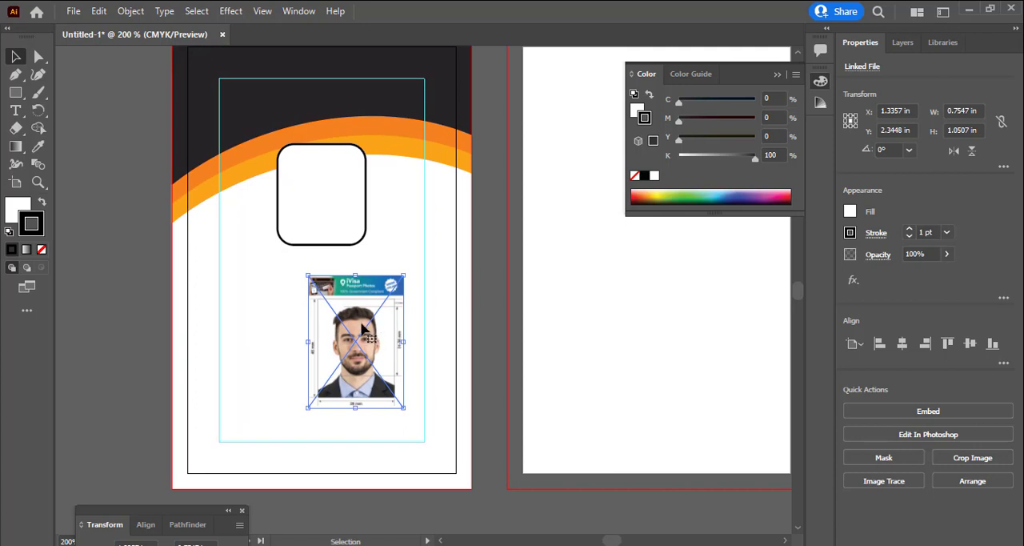
right_click(356, 290)
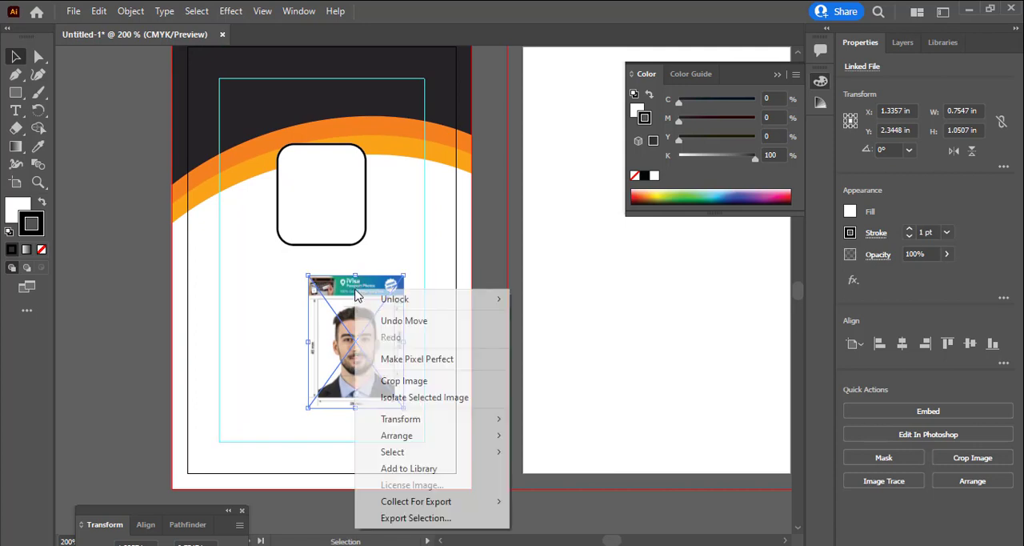
left_click(390, 381)
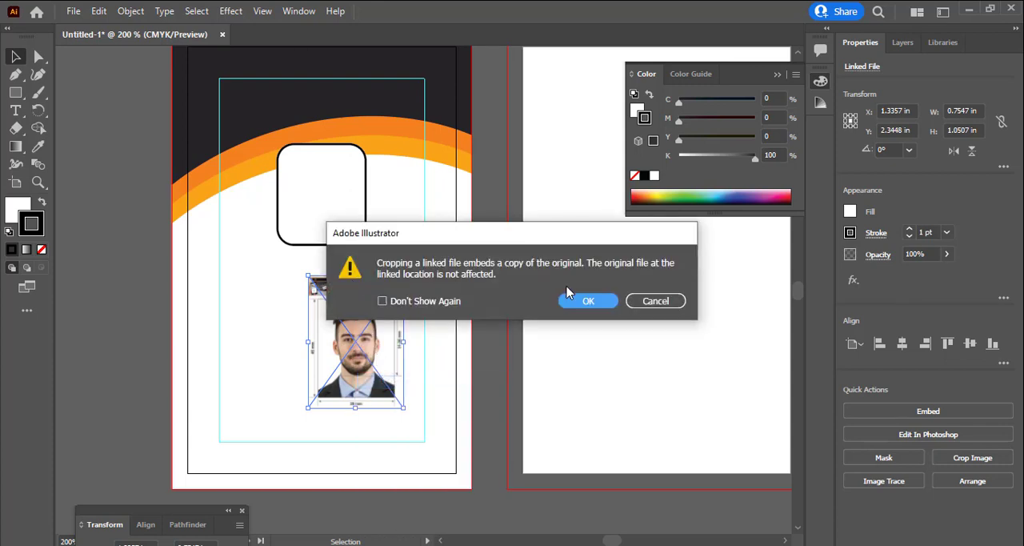
left_click(588, 301)
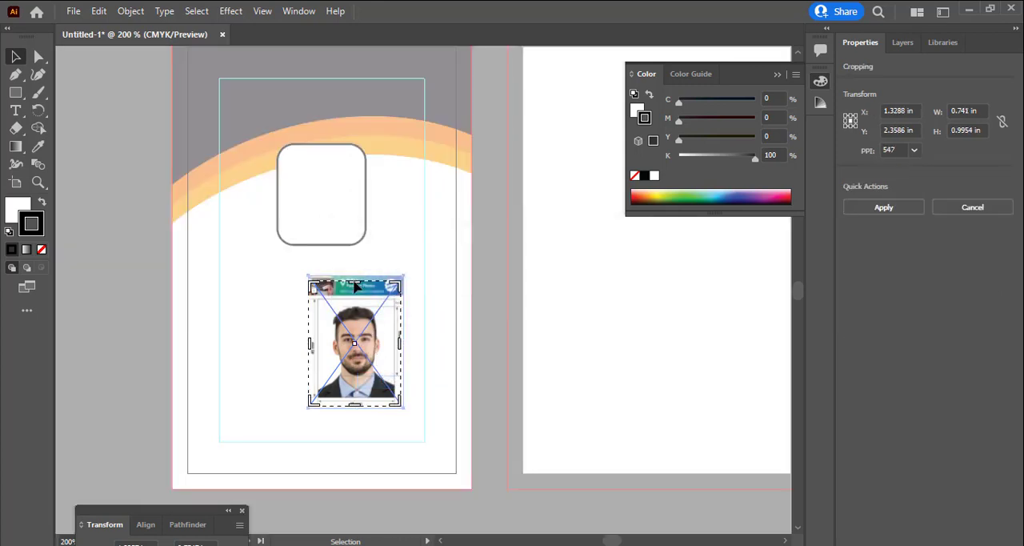
left_click_drag(357, 286, 359, 302)
left_click_drag(310, 352, 317, 353)
left_click_drag(401, 352, 392, 353)
left_click_drag(353, 406, 350, 396)
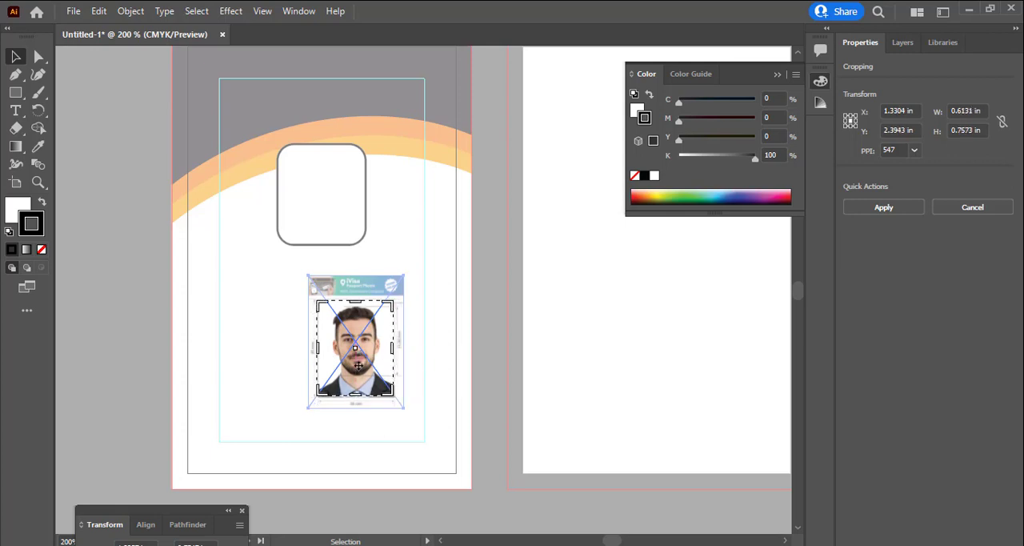
key("Return")
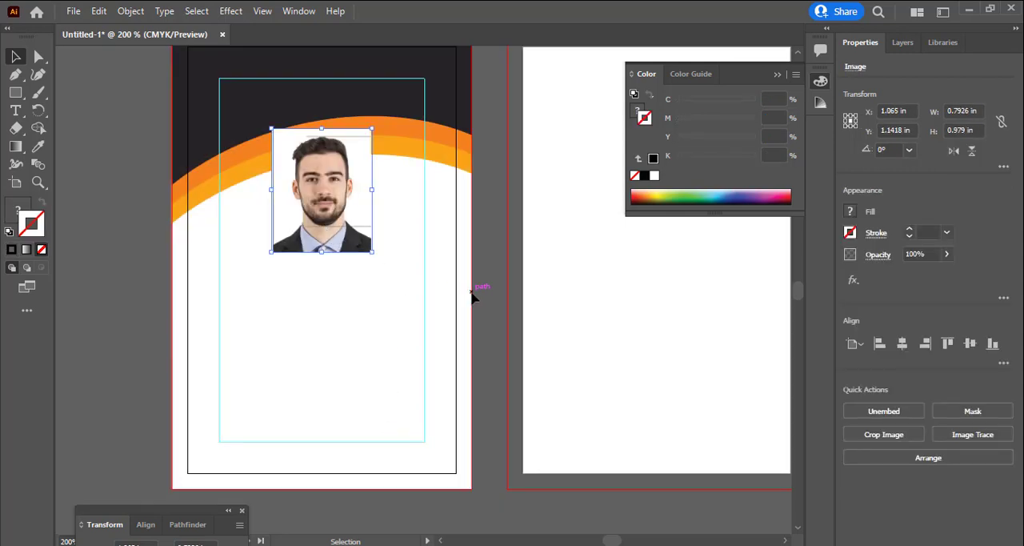
Move the cropped portrait below the rounded frame and shift the frame down, clear of the orange bands
left_click_drag(480, 299, 256, 130)
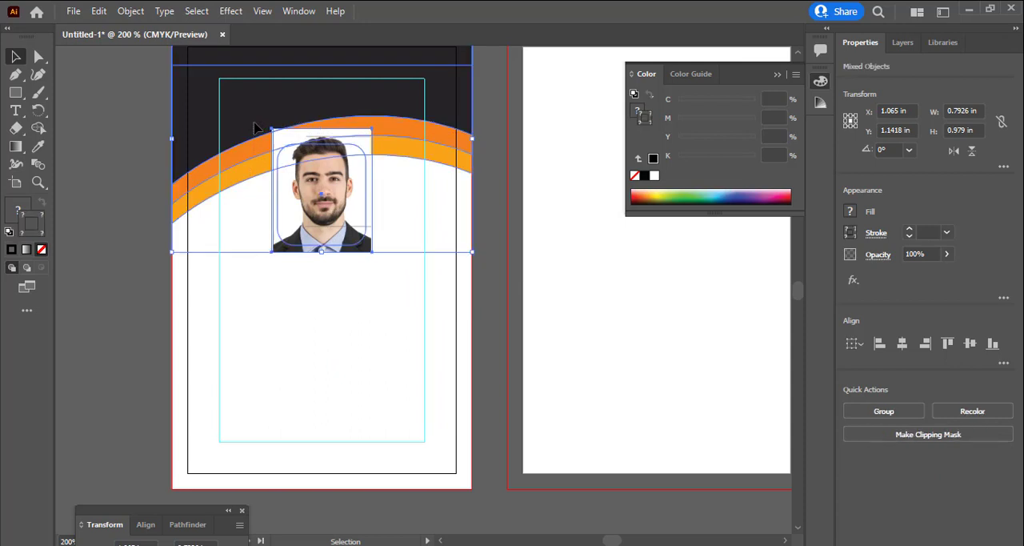
left_click(217, 287)
left_click_drag(328, 210, 334, 384)
left_click(346, 245)
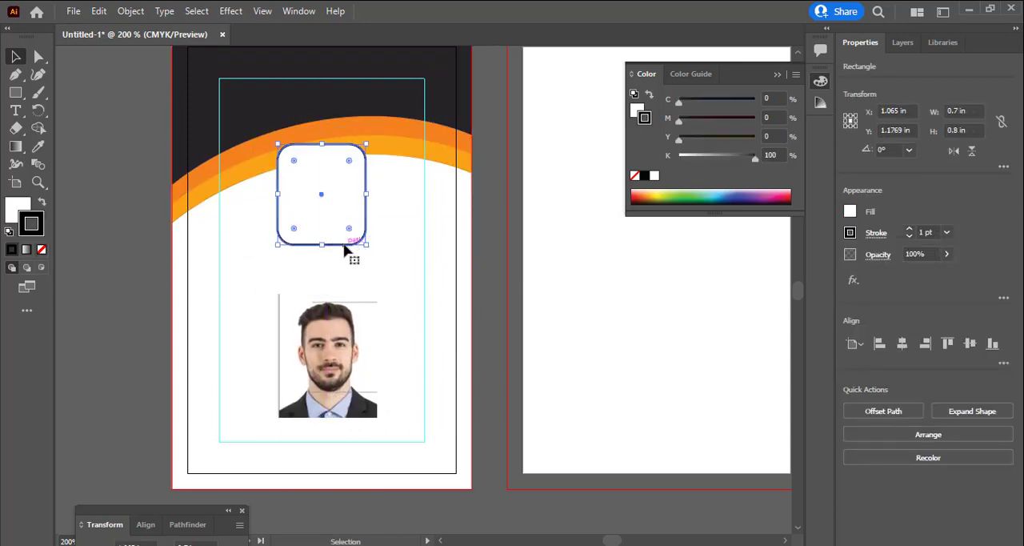
left_click_drag(347, 247, 362, 300)
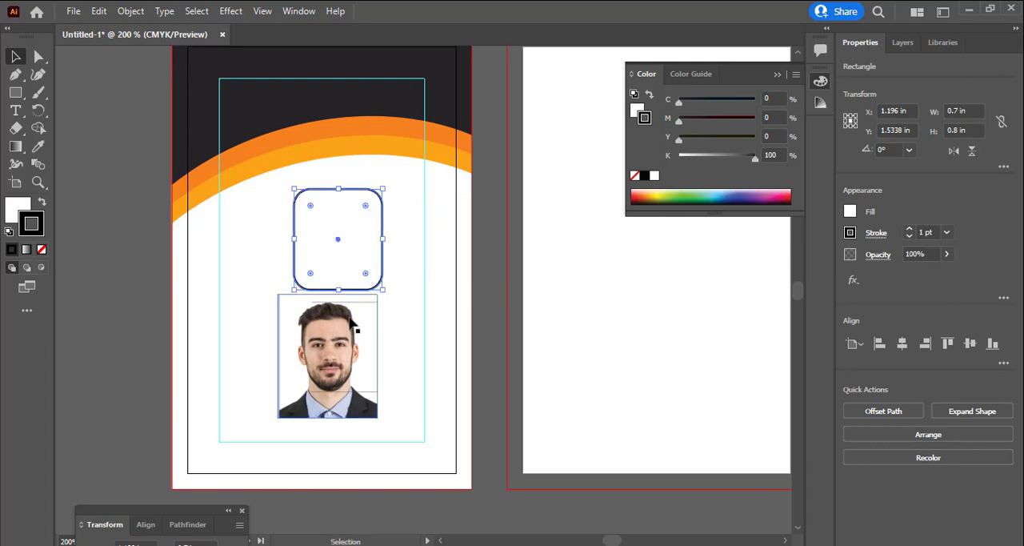
left_click(324, 384)
left_click(295, 231)
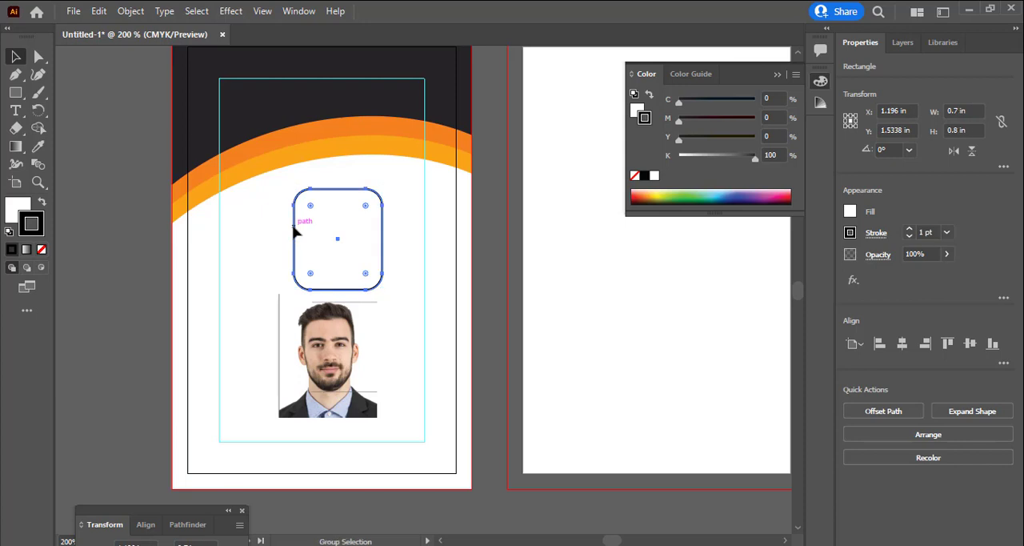
key("ctrl+alt+[")
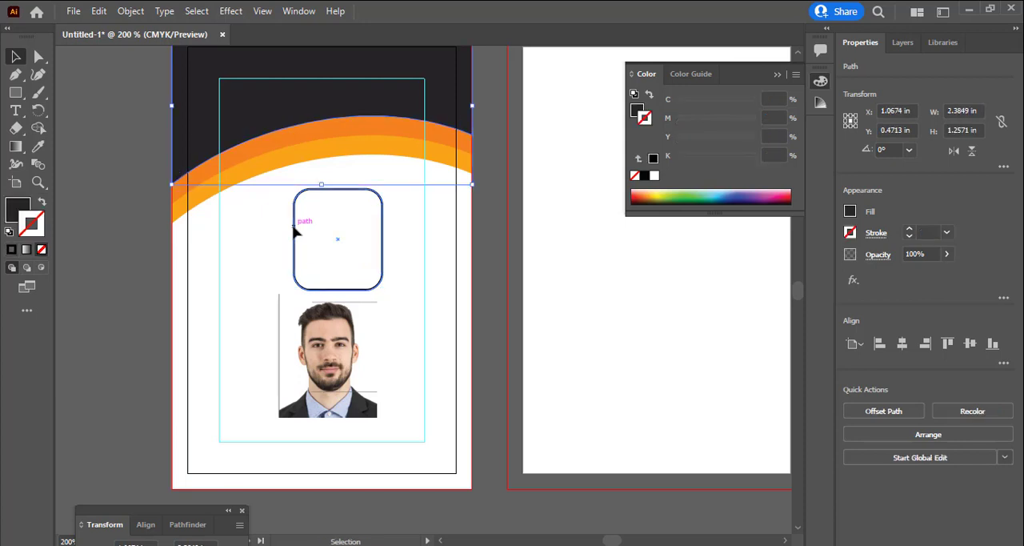
left_click_drag(344, 352, 348, 394)
key("ctrl+z")
left_click(364, 290)
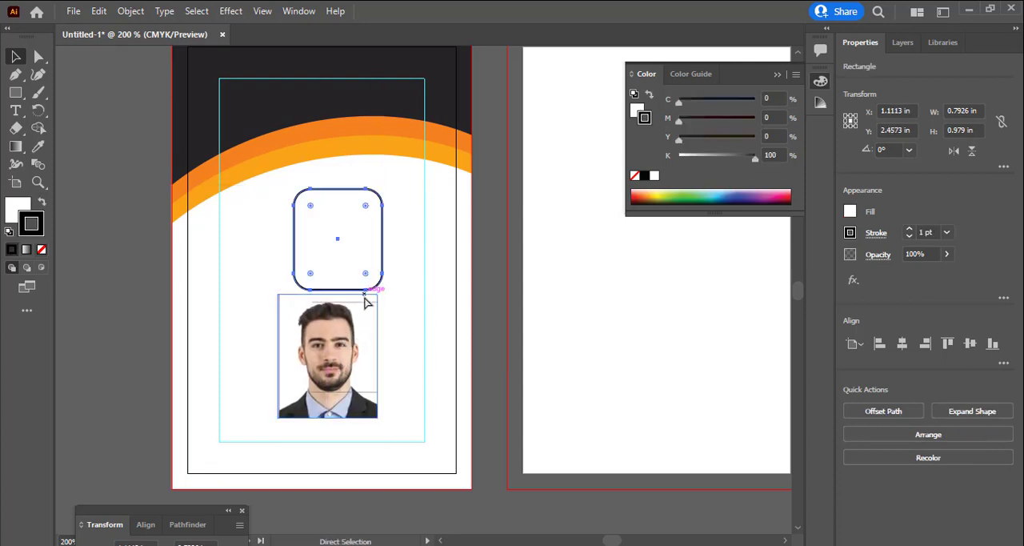
Place the portrait over the rounded frame and try to make a clipping mask from the two
left_click_drag(352, 339, 361, 255)
left_click(354, 194, "shift")
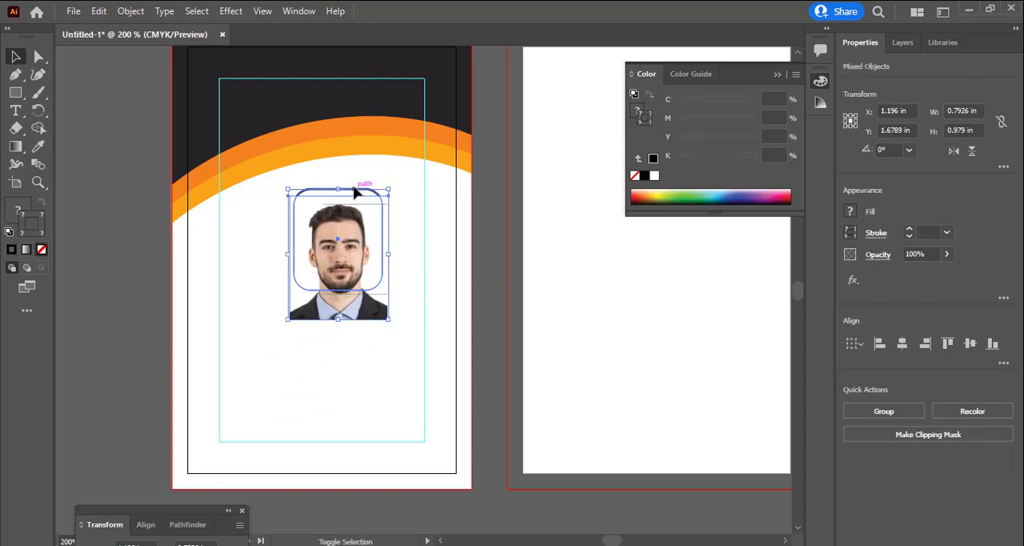
right_click(371, 237)
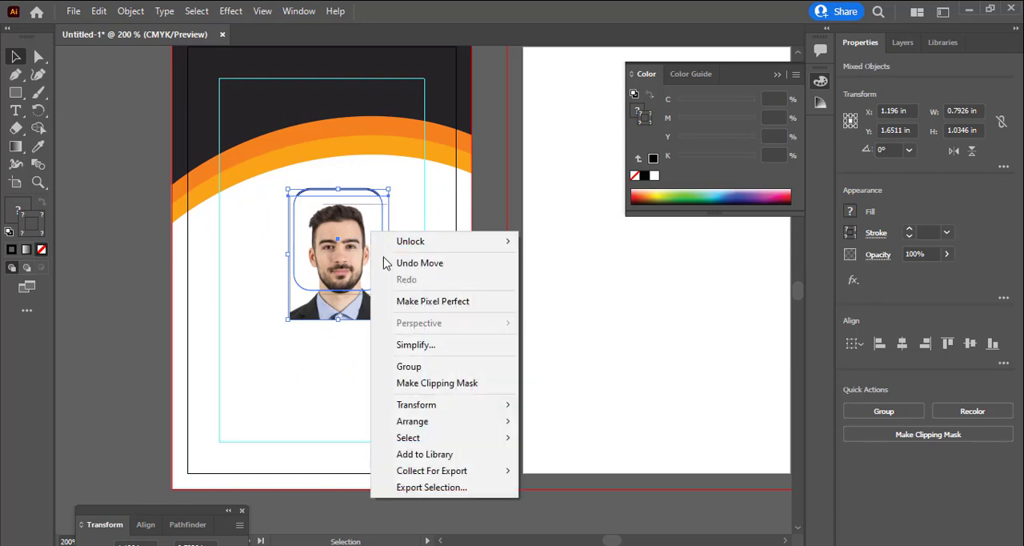
left_click(415, 384)
left_click(655, 308)
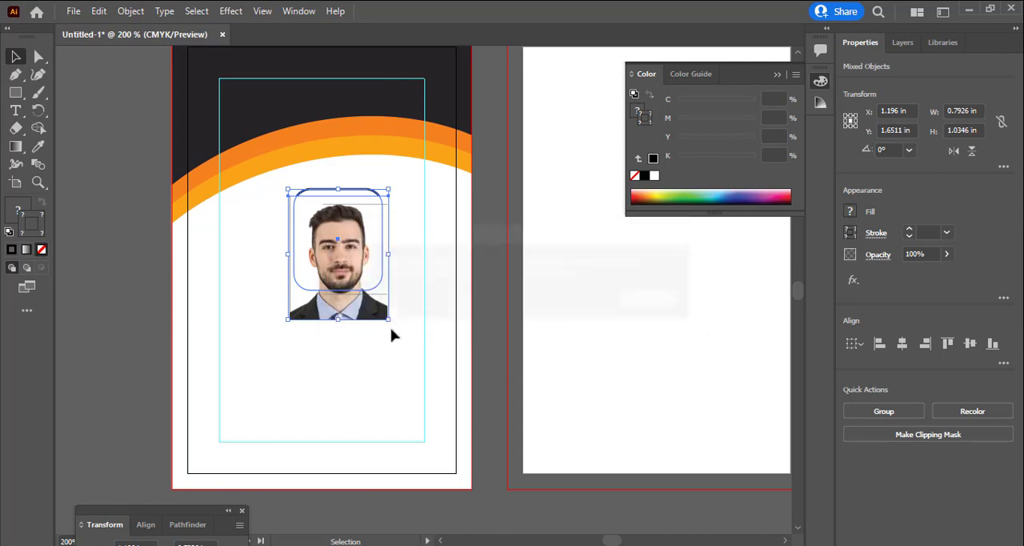
Separate the portrait and the rounded frame, and rearrange them so the frame outline lies in front of the photo
left_click_drag(364, 322, 368, 359)
left_click(372, 333)
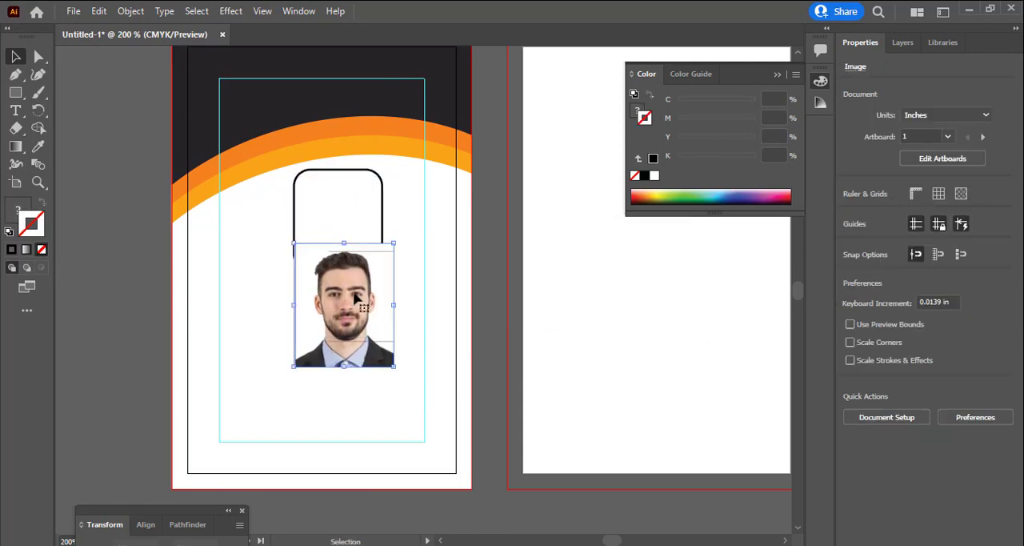
left_click(364, 200)
left_click_drag(382, 200, 385, 289)
key("ctrl+z")
key("ctrl+z")
key("ctrl+z")
key("ctrl+z")
left_click(484, 276)
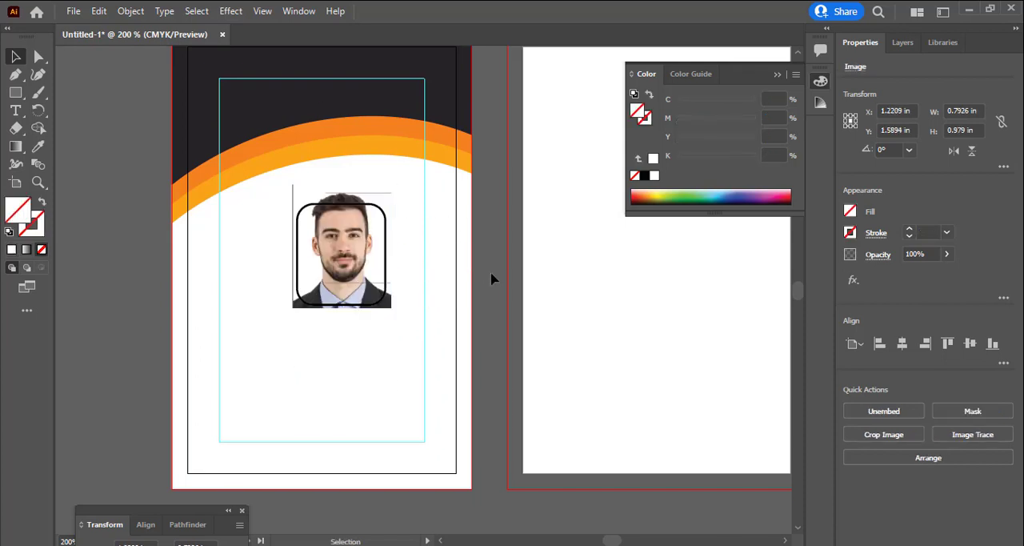
Try clipping the portrait with the rounded frame in front of it, and undo the mask
left_click_drag(484, 334, 222, 269)
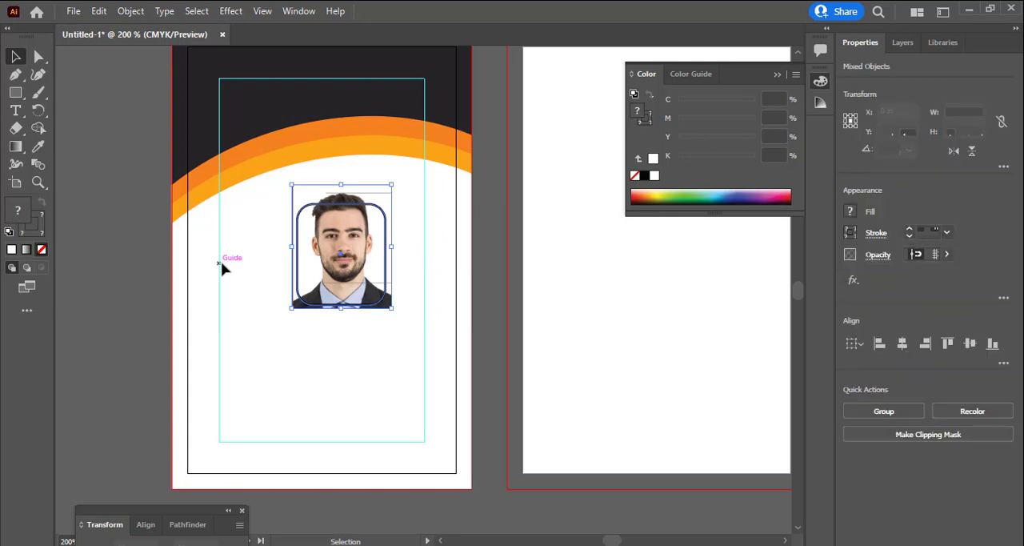
right_click(326, 231)
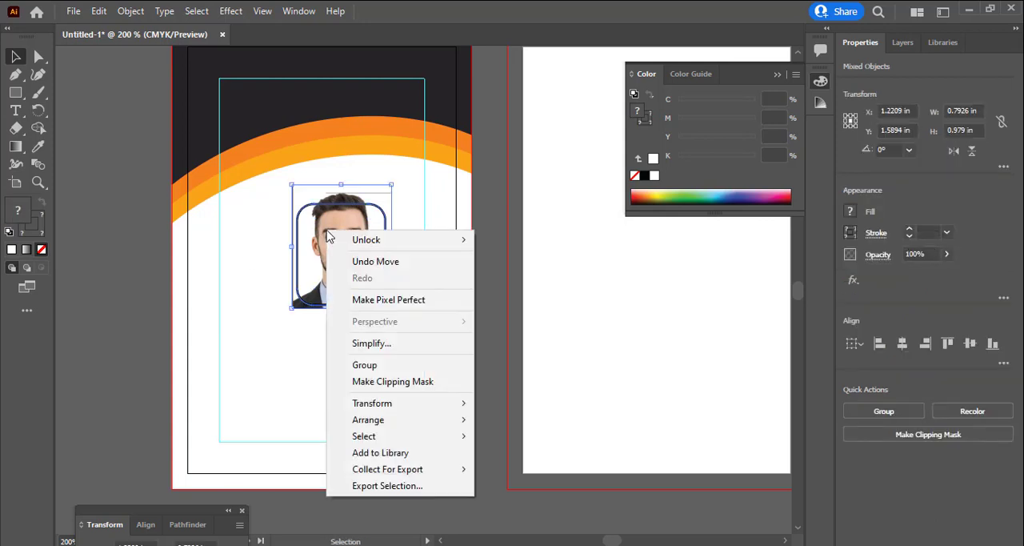
left_click(362, 384)
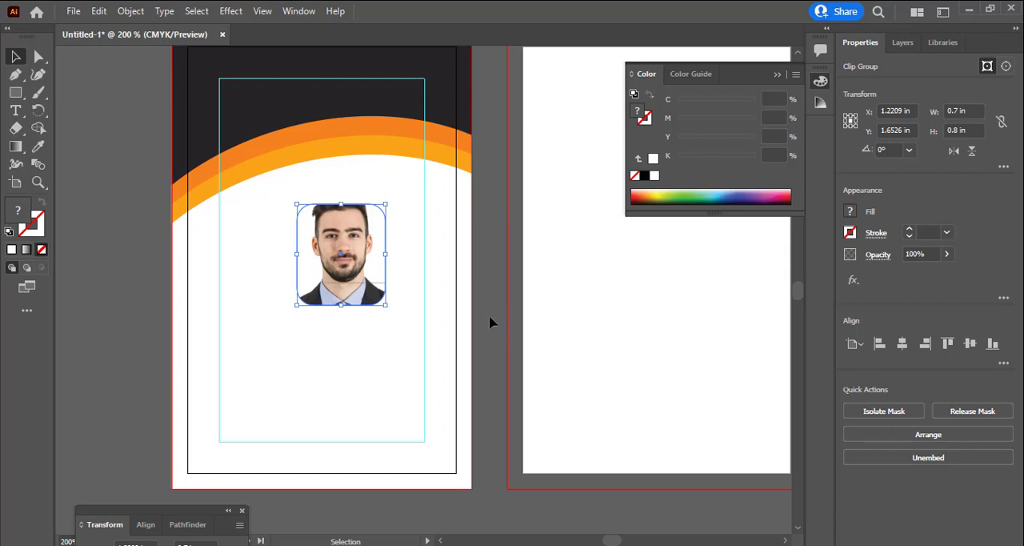
key("ctrl+z")
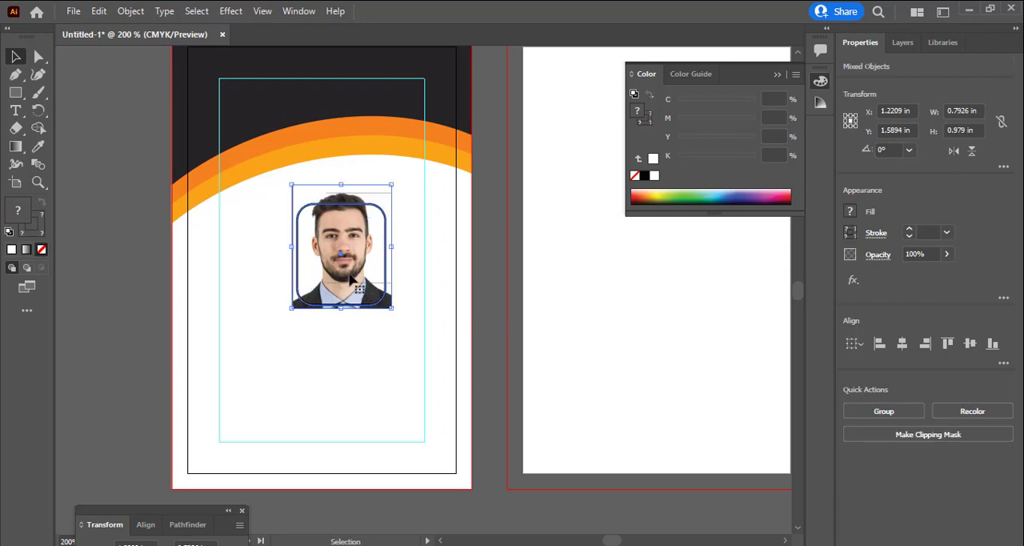
Shift the portrait straight down behind the rounded frame, to about Y 1.695 in, so the whole head fits inside
mouse_move(349, 275)
left_mouse_down()
mouse_move(350, 289)
mouse_move(350, 276)
left_mouse_up()
left_click(441, 325)
left_click(346, 280)
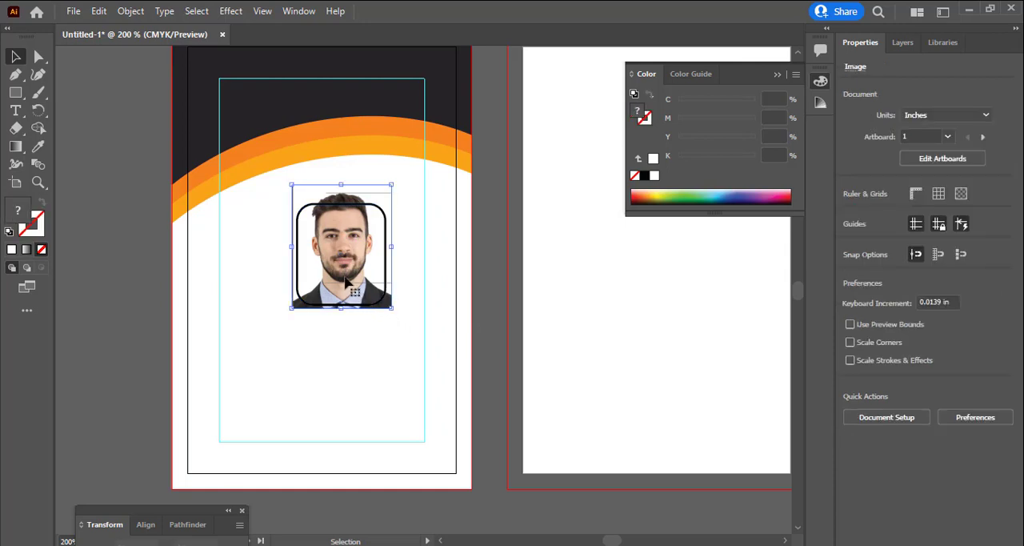
left_click_drag(346, 279, 342, 286)
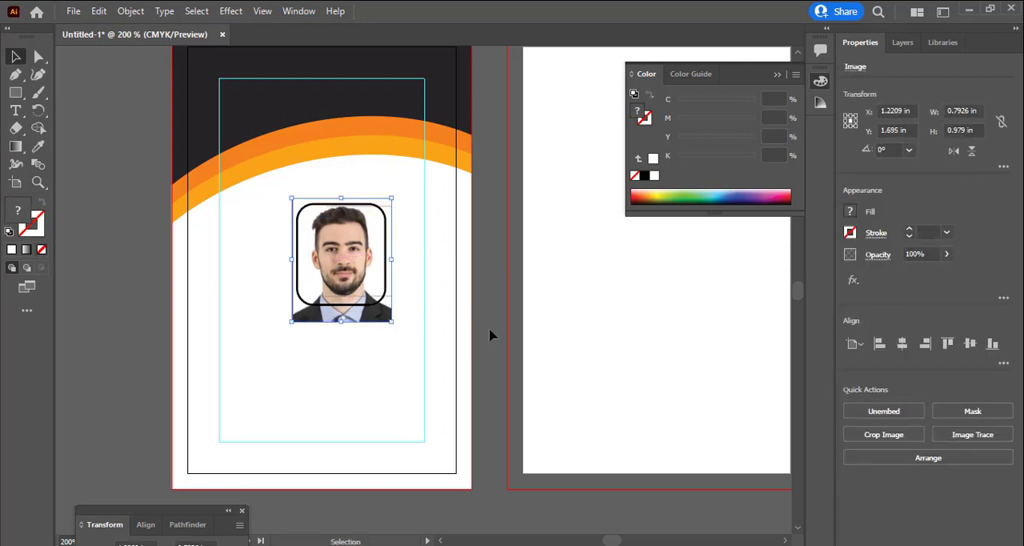
Make a clipping mask from the rounded frame and the repositioned portrait
left_click_drag(490, 329, 242, 272)
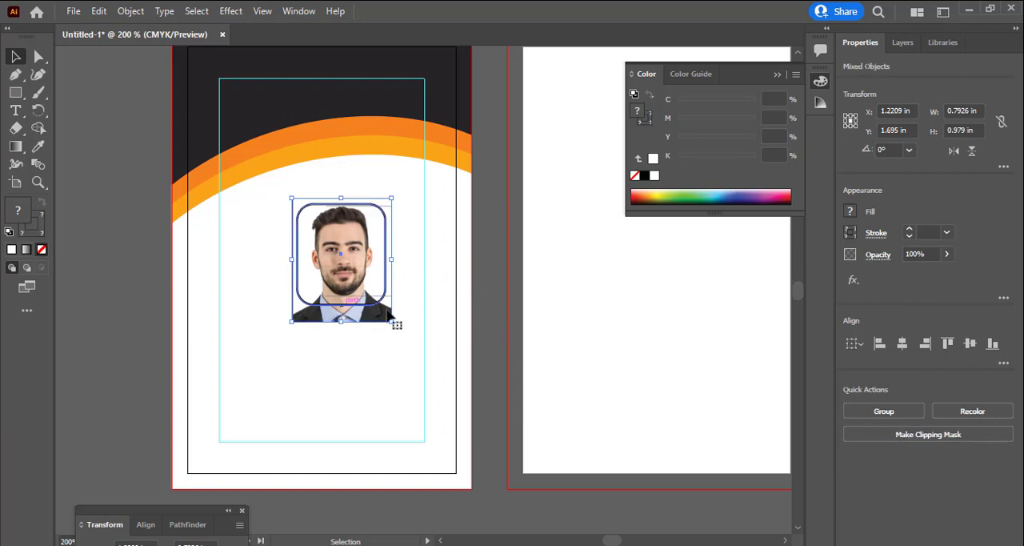
right_click(332, 278)
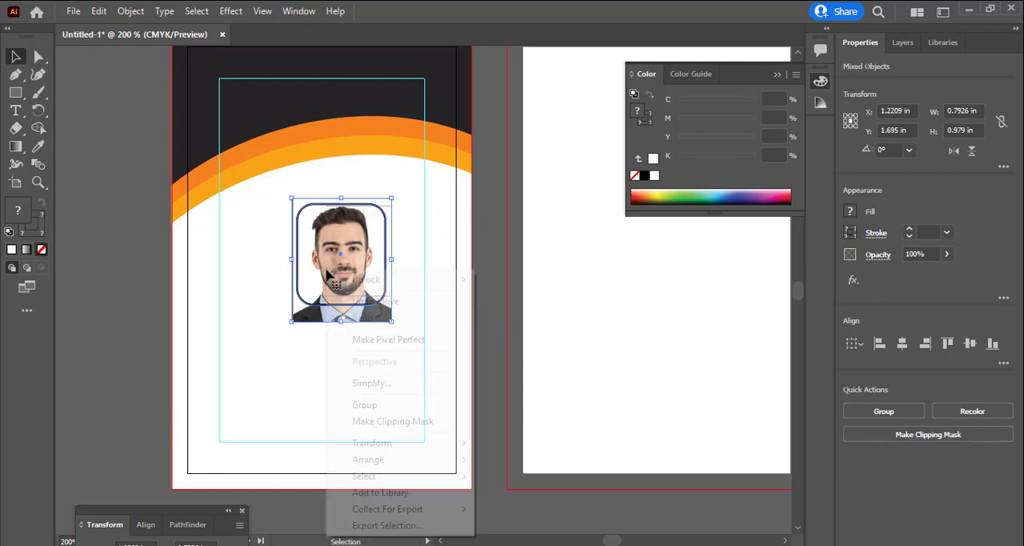
left_click(358, 422)
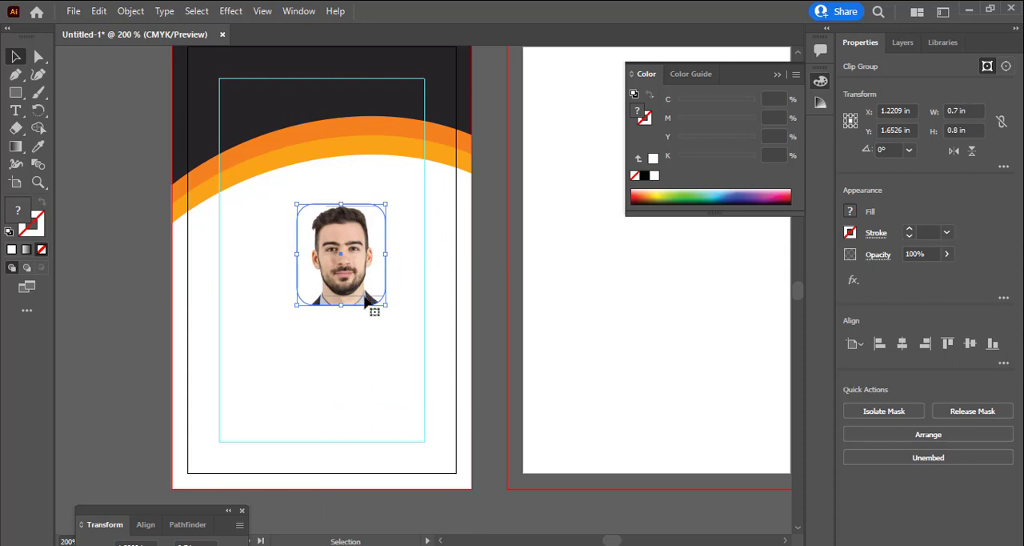
left_click(485, 336)
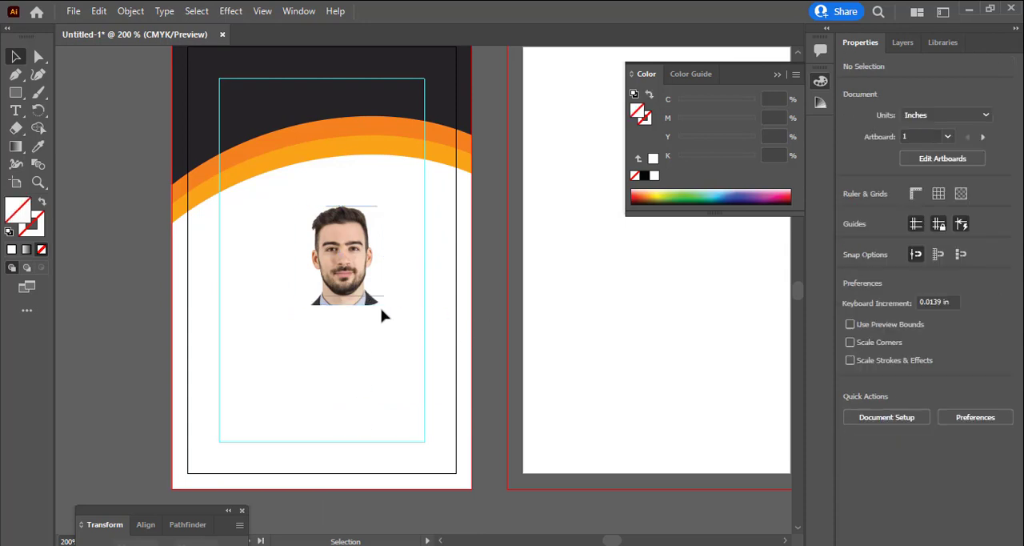
Give the clipped portrait's rounded outline a black stroke
left_click(372, 308)
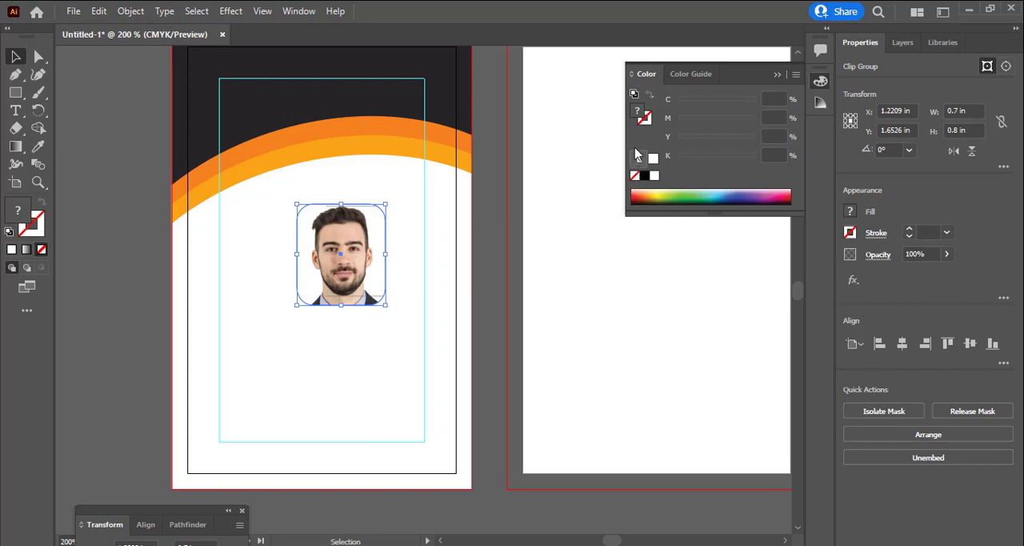
left_click(645, 119)
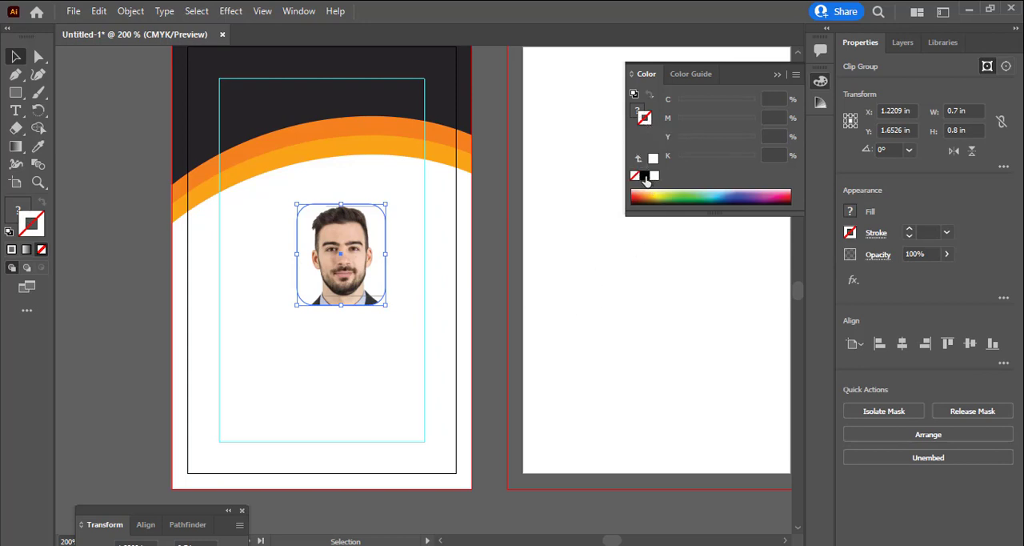
left_click(645, 177)
left_click(412, 358)
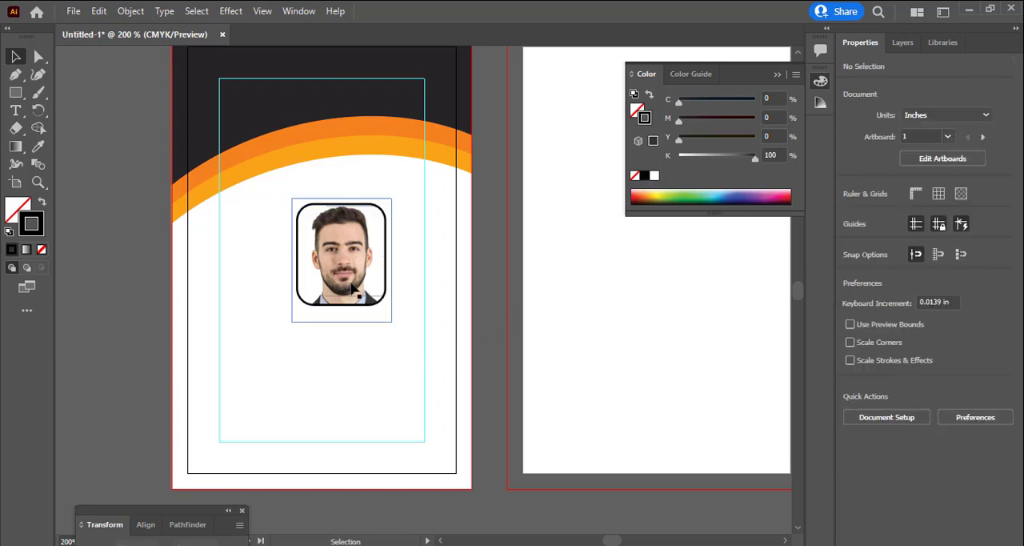
Move the framed portrait up to just below the orange curve and centre it horizontally on the artboard
left_click_drag(352, 288, 335, 264)
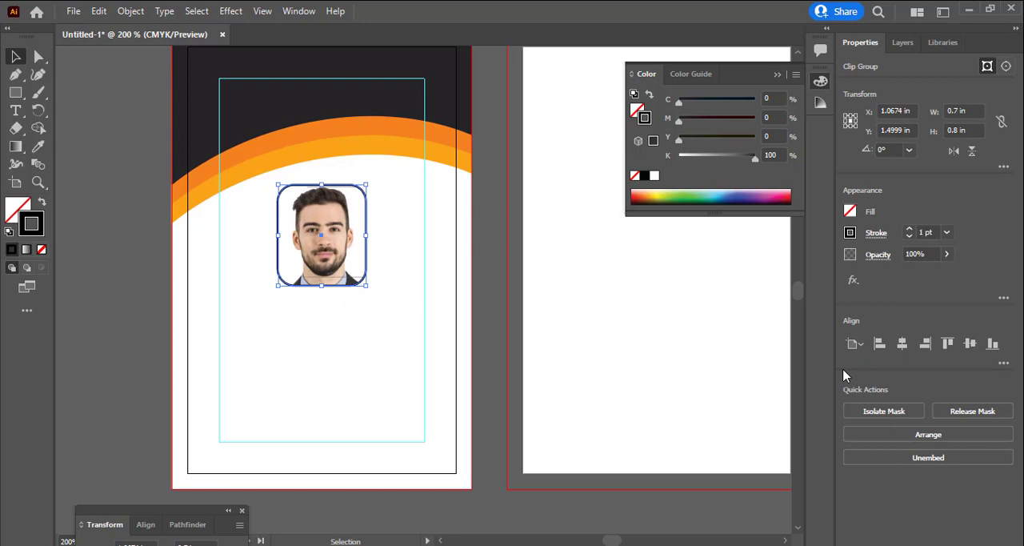
left_click(902, 343)
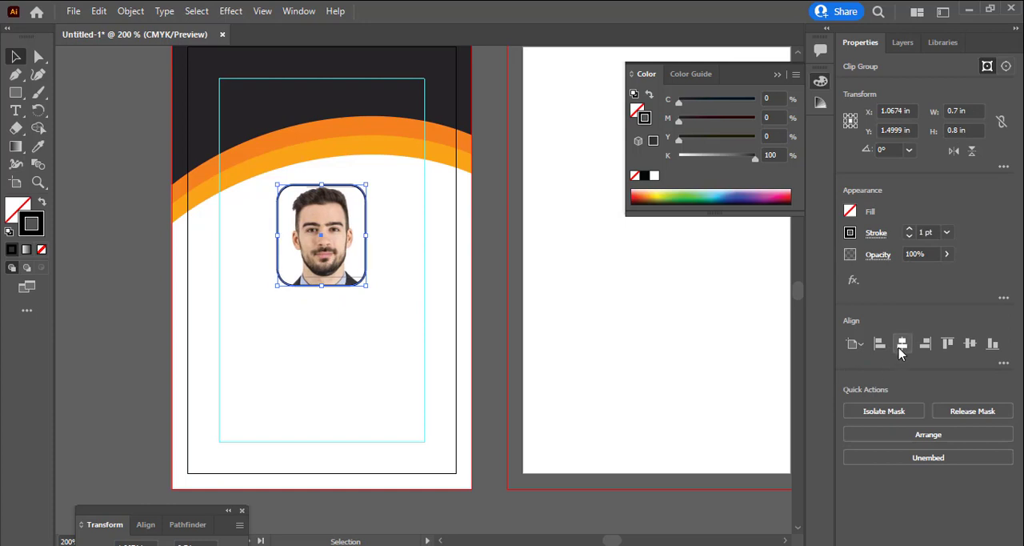
left_click(373, 353)
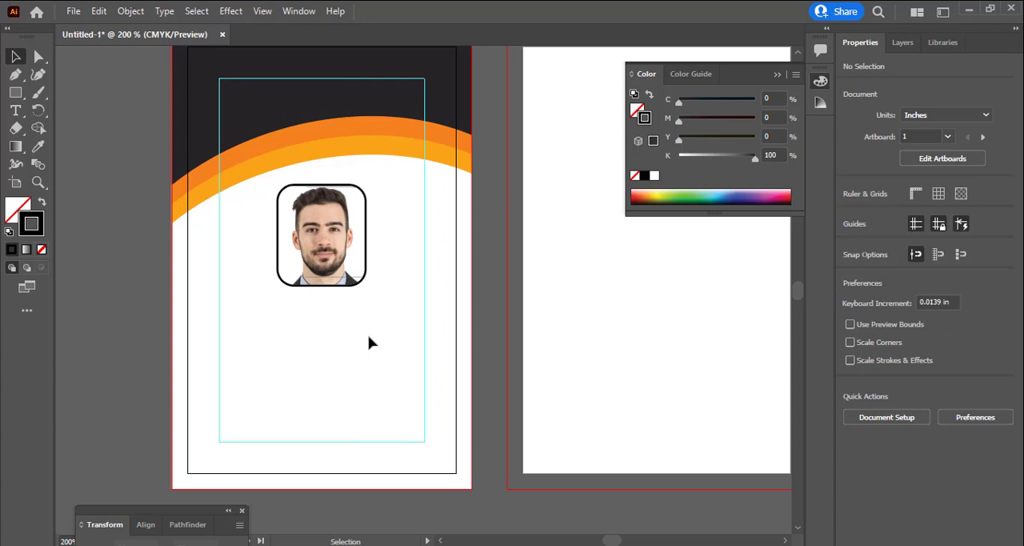
Add a 12 pt text line with the cardholder's full name, prefixed by "Mr.", below the framed portrait
left_click(248, 336)
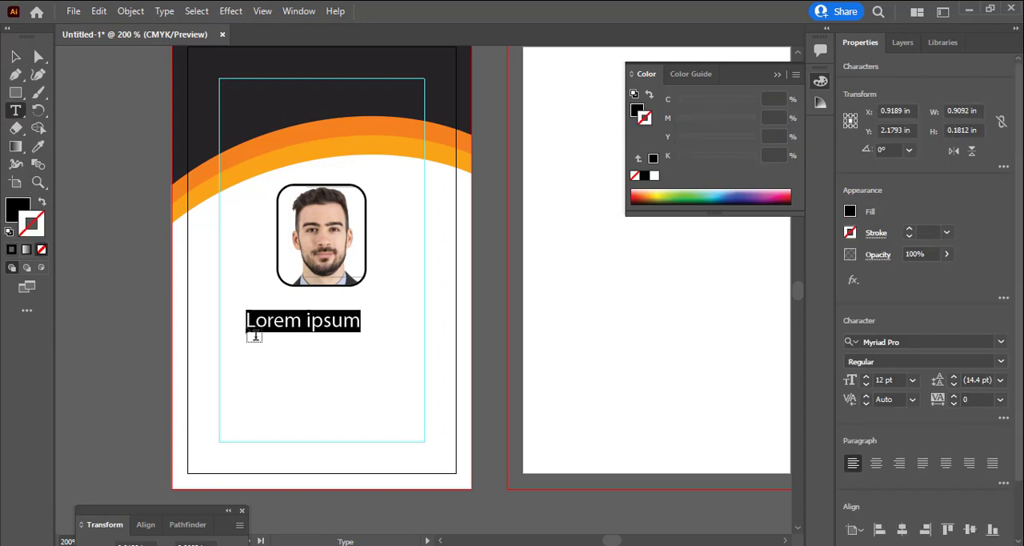
type("Mr.")
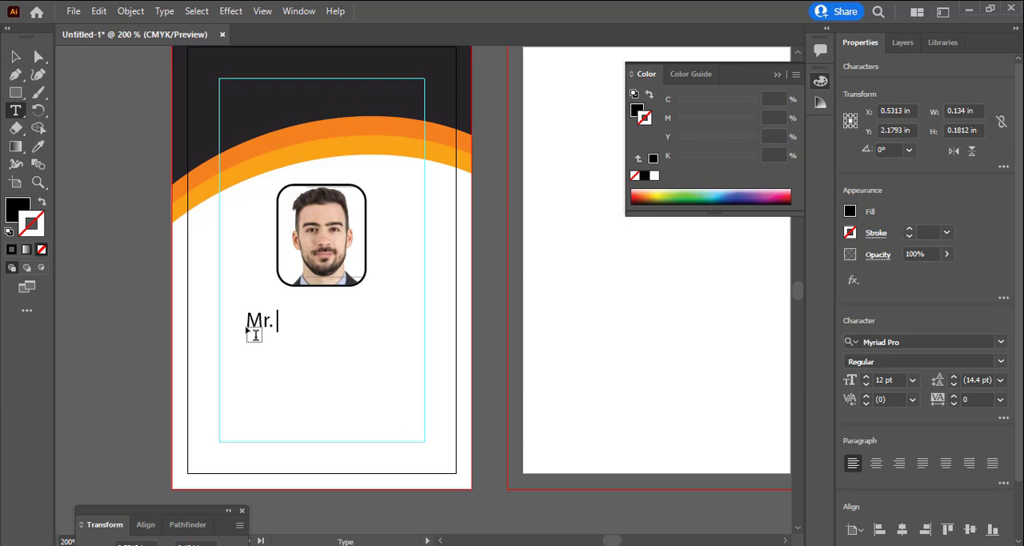
key("BackSpace")
type("Mr. Sekhar")
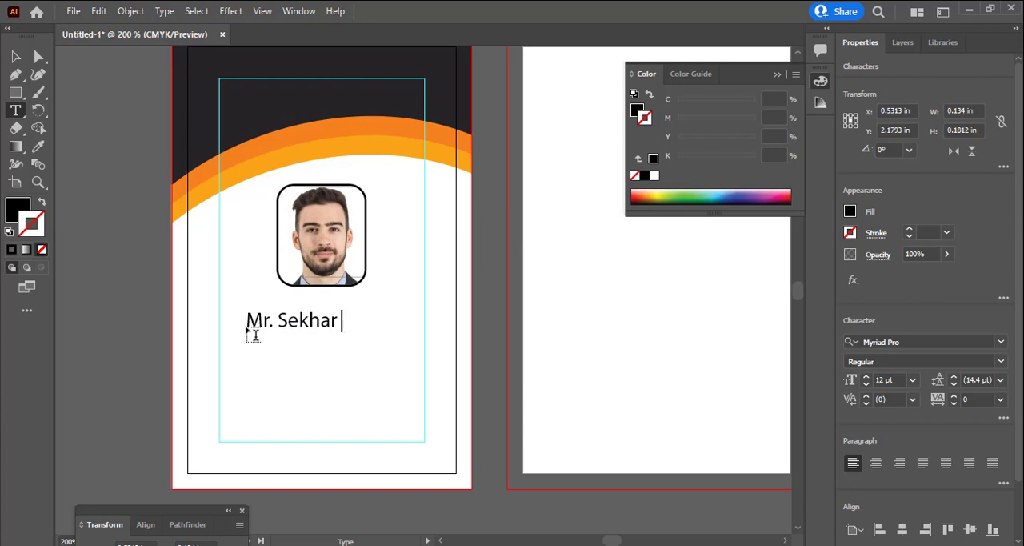
type(" ka")
key("BackSpace")
key("BackSpace")
type("Kap")
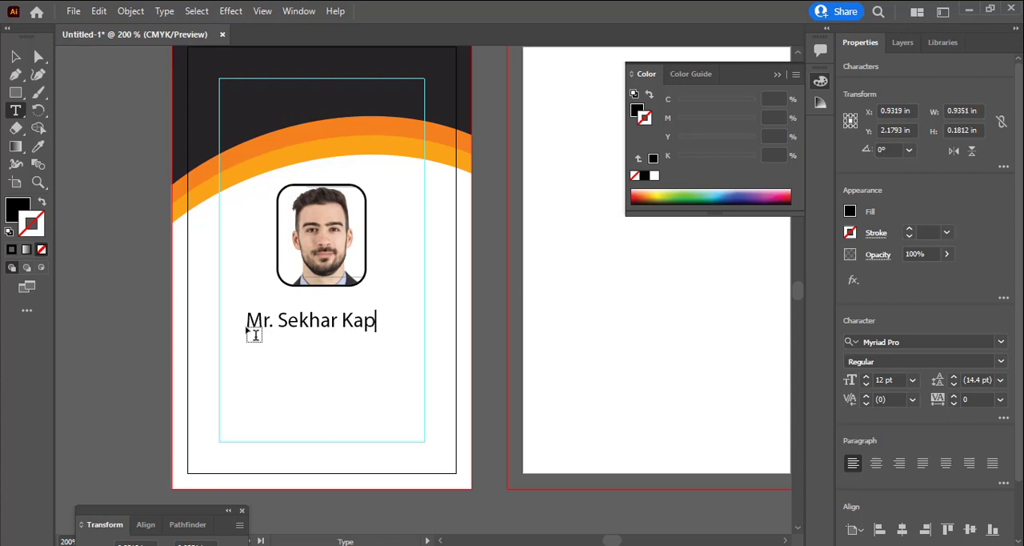
type("oor")
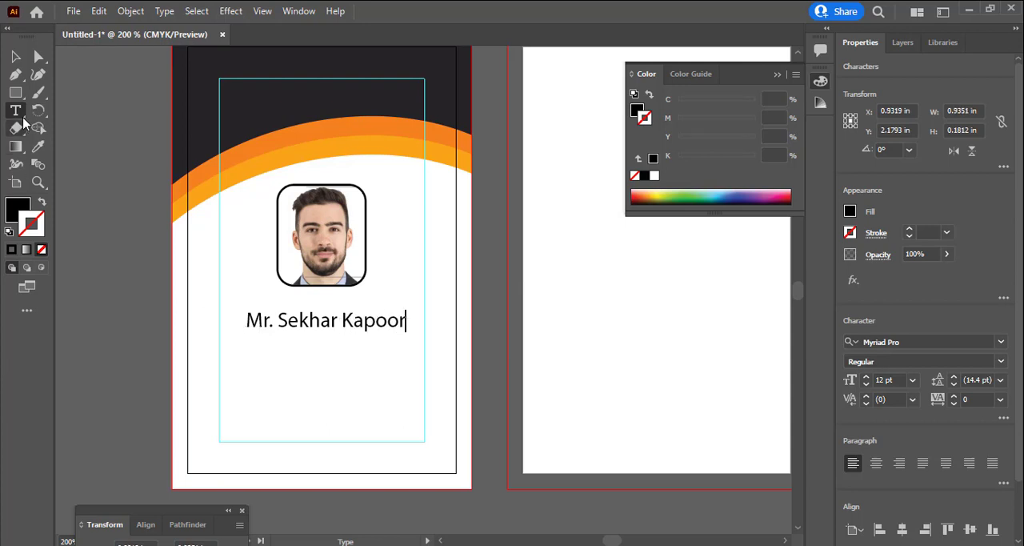
Move the name line up closer to the portrait and reduce its font size to 10 pt
left_click(16, 56)
left_click_drag(362, 337, 359, 318)
double_click(359, 318)
key("ctrl+a")
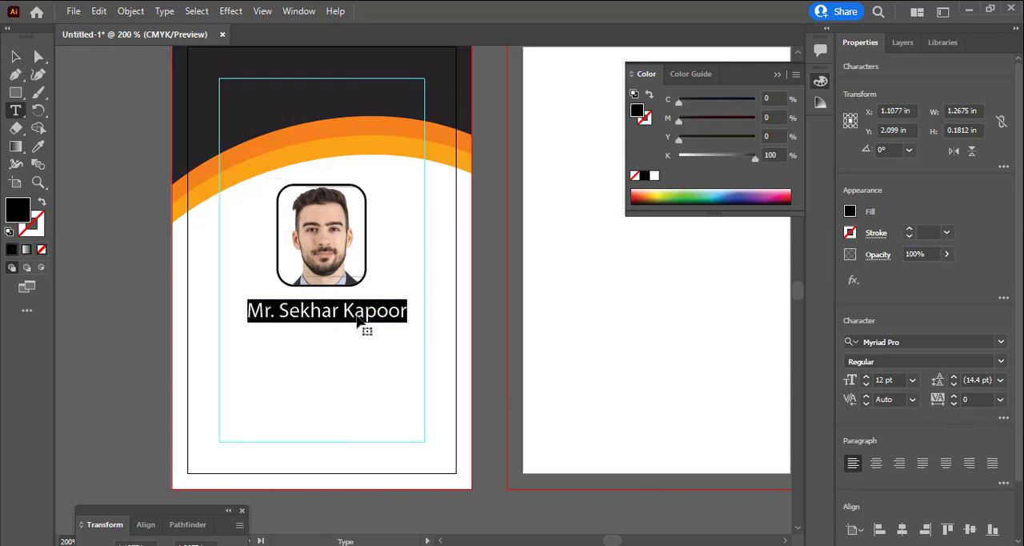
key("ctrl+shift+comma")
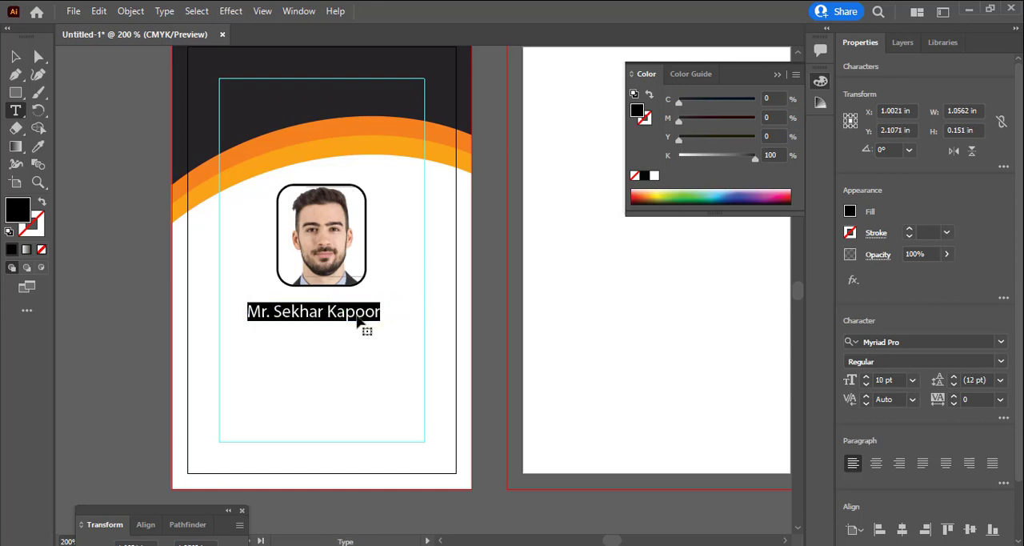
left_click(16, 56)
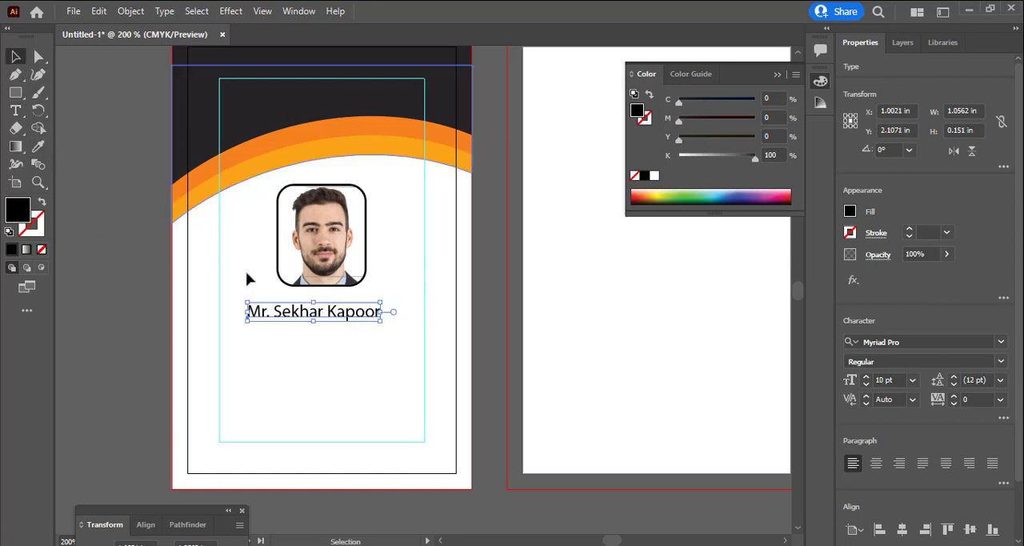
Duplicate the name line directly below itself and replace the copy's text with "Physics Teacher"
left_click(326, 376)
left_click_drag(336, 318, 337, 344)
left_click(348, 366)
triple_click(337, 339)
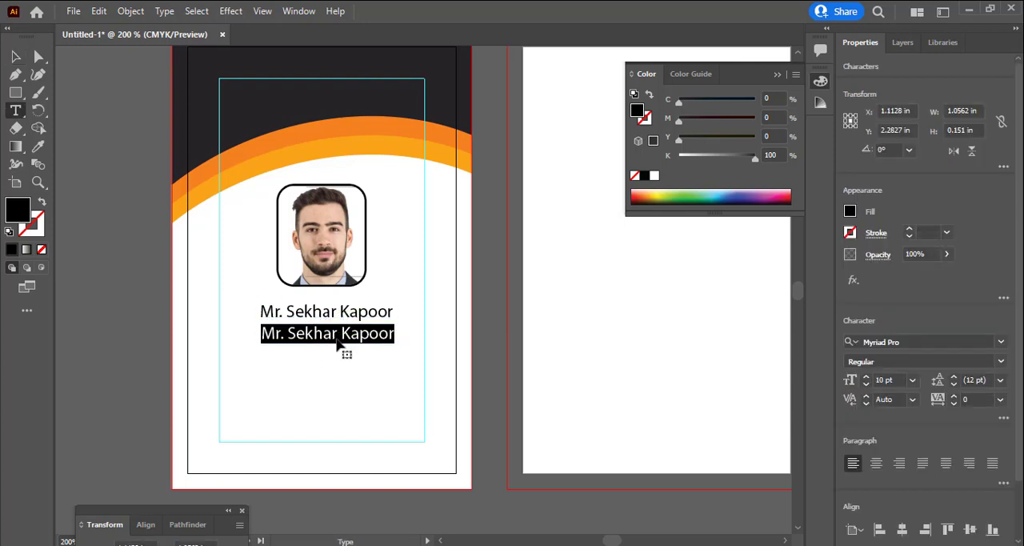
type("Physics")
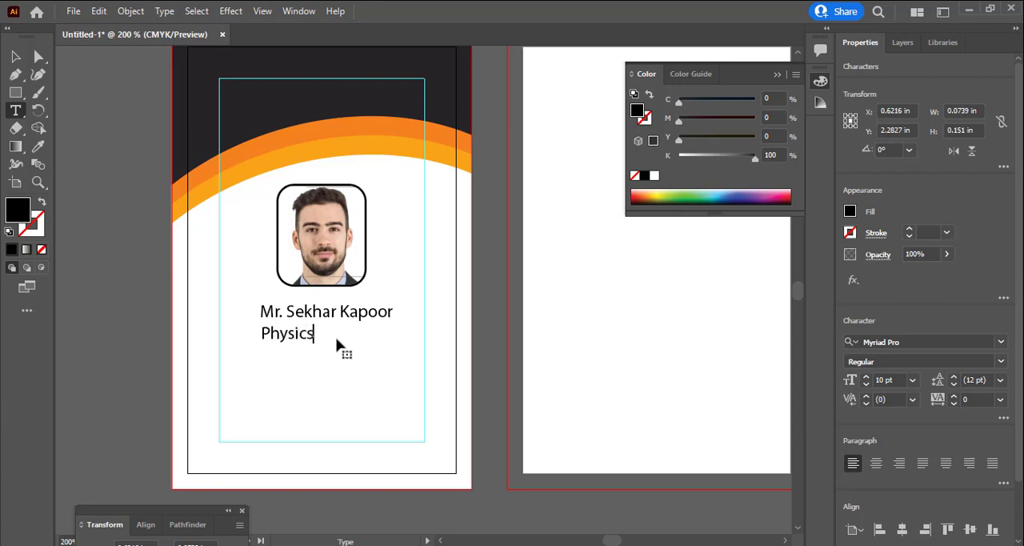
type(" Teacher")
Set the "Physics Teacher" line to 8 pt and move it up beneath the right end of the name
triple_click(343, 338)
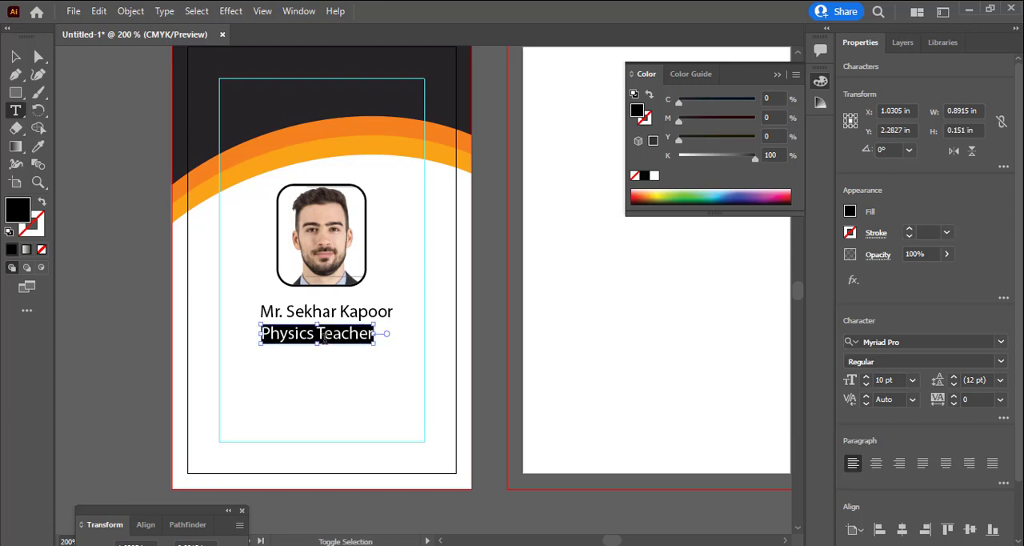
key("ctrl+shift+comma")
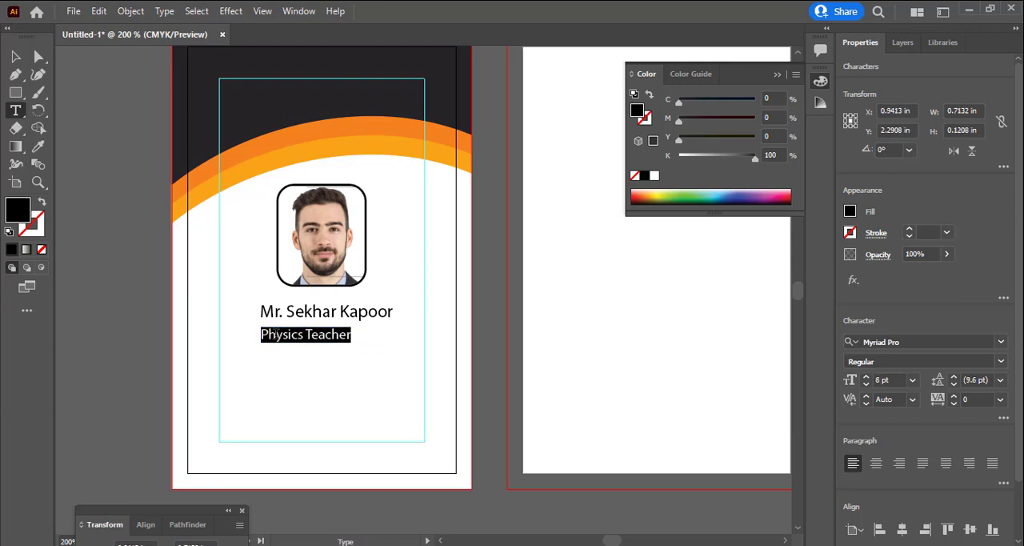
left_click(14, 57)
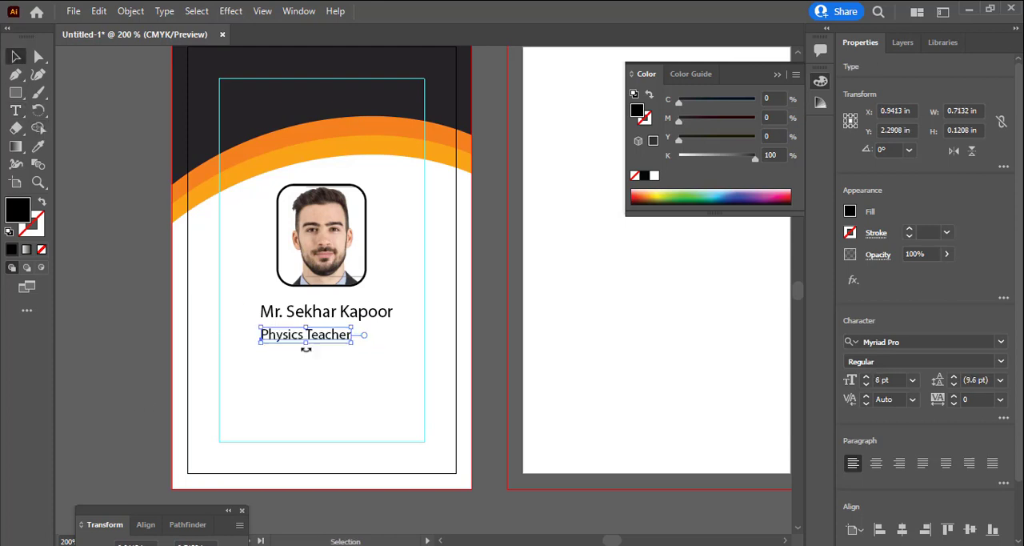
left_click_drag(304, 342, 336, 338)
left_click(337, 376)
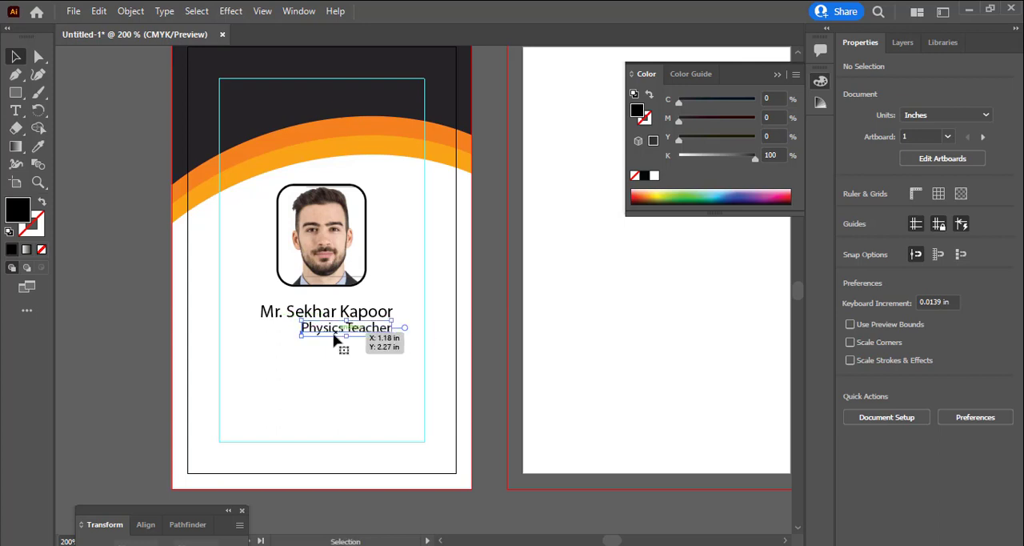
left_click(336, 385)
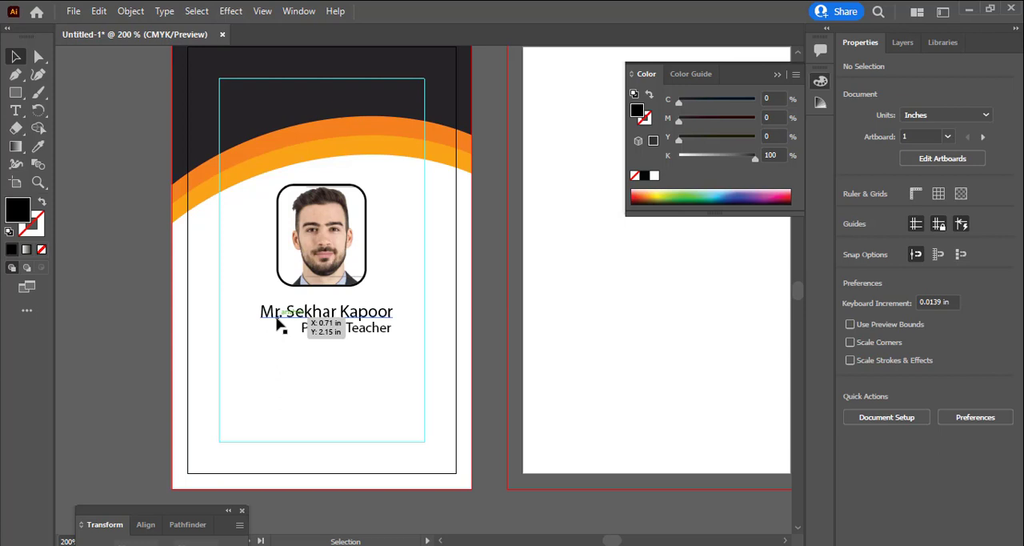
Duplicate the job title below and to the left, and replace the copy's text with an "ID. No." line containing the ID number
mouse_move(344, 337)
left_mouse_down()
mouse_move(151, 291)
mouse_move(359, 357)
mouse_move(348, 338)
left_mouse_up()
left_click_drag(347, 339, 293, 362)
double_click(294, 362)
key("ctrl+a")
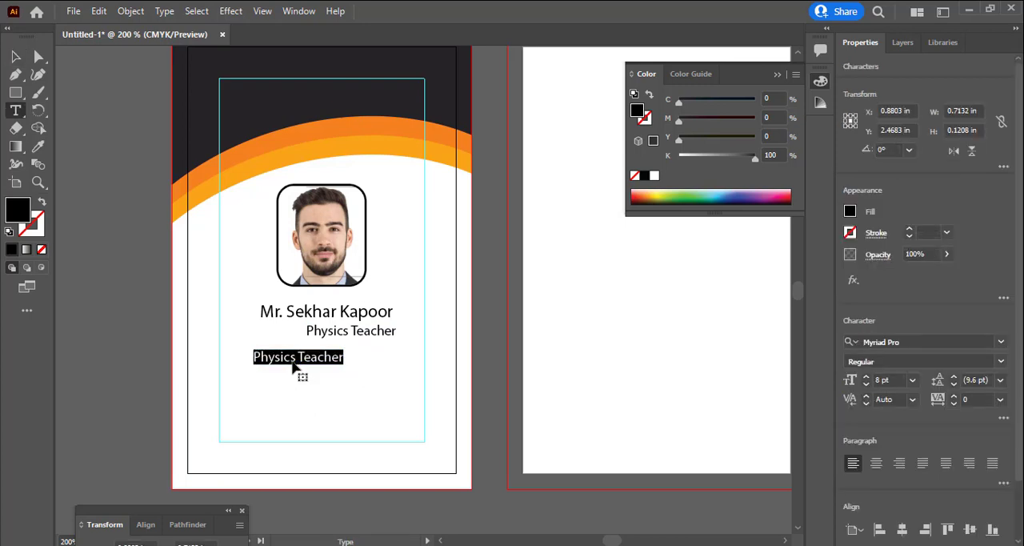
type("ID")
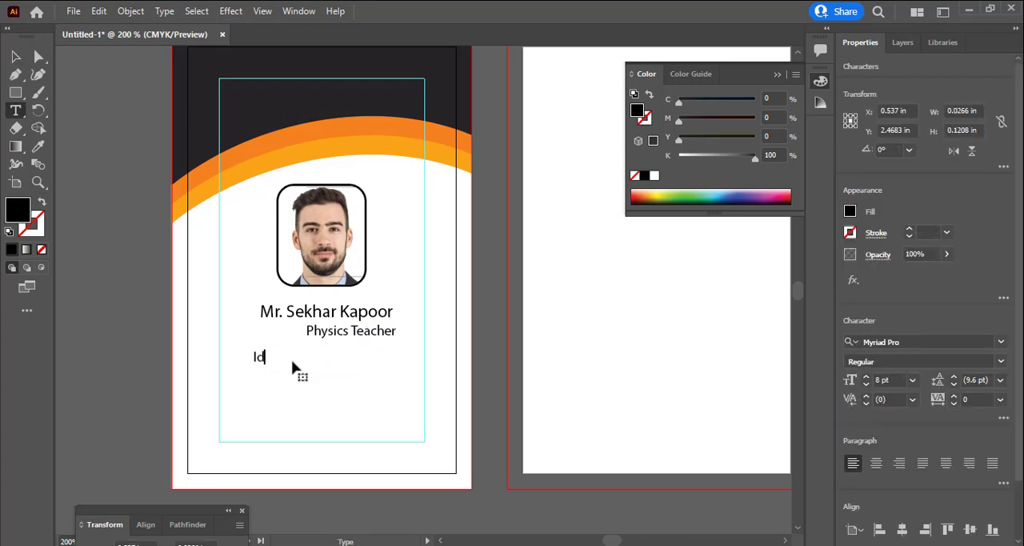
type(". No. : 125")
key("Return")
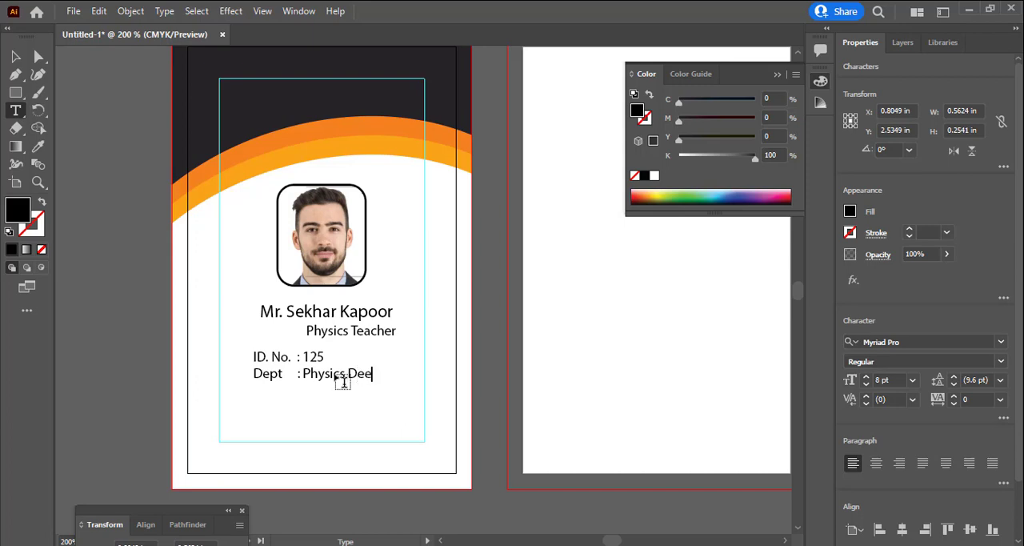
Add the lines "Dept : Physics Deepartment" and "Deg. Sr Executive" below the ID line in the same text block
type("ent")
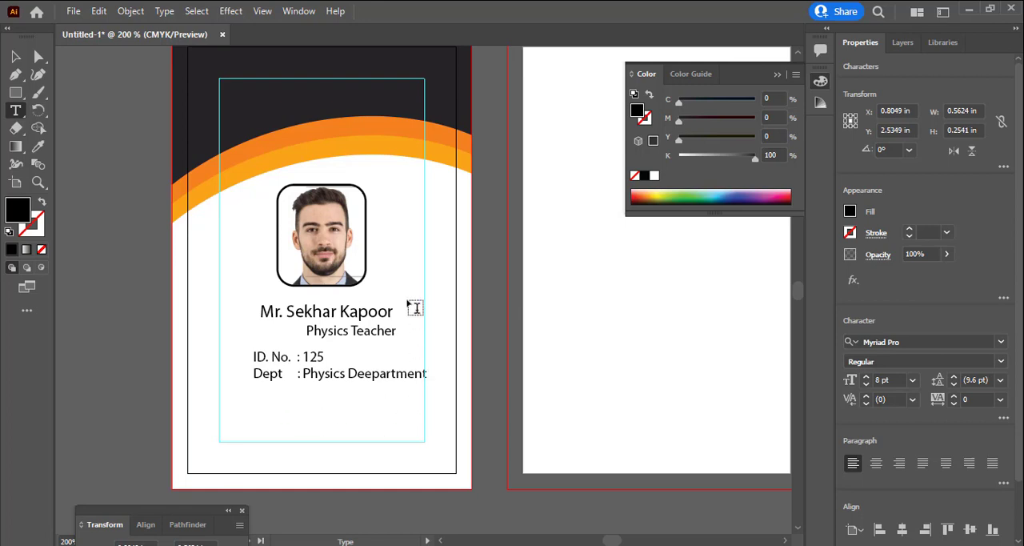
key("Return")
type("Deg. Sr Executive")
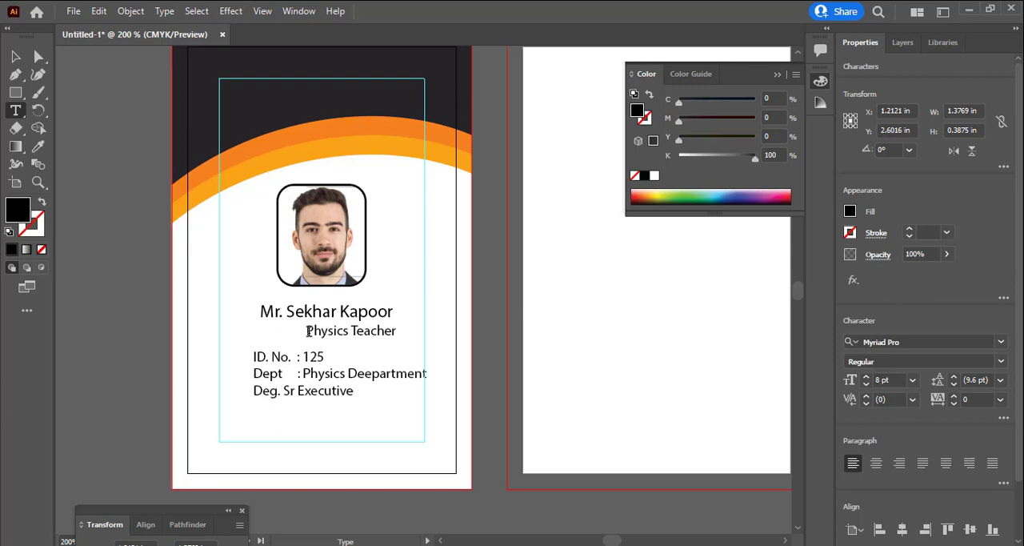
Replace "Physics Teacher" with "Sr. Executive" and shift the line slightly right under the end of the name
left_click_drag(308, 331, 411, 329)
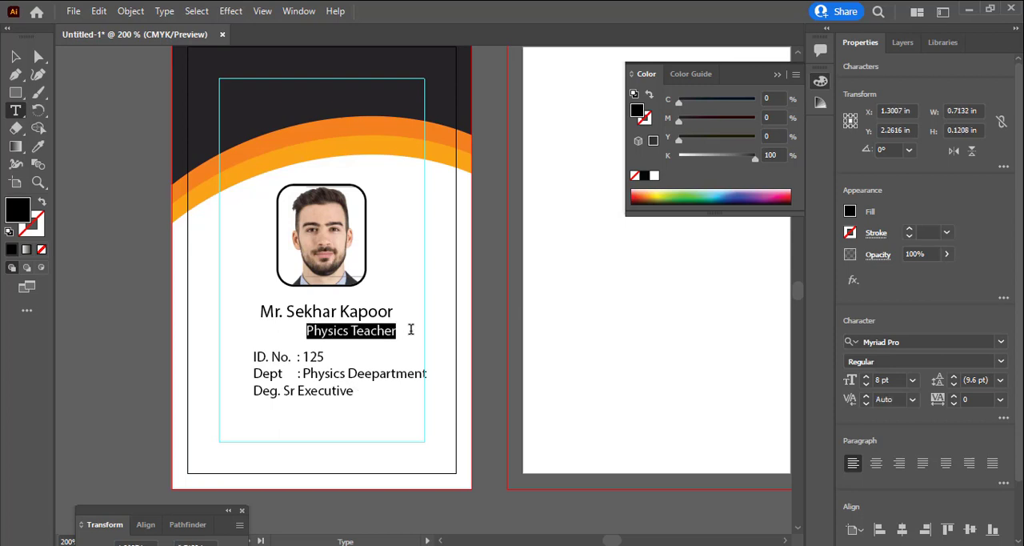
type("Sr. Executive")
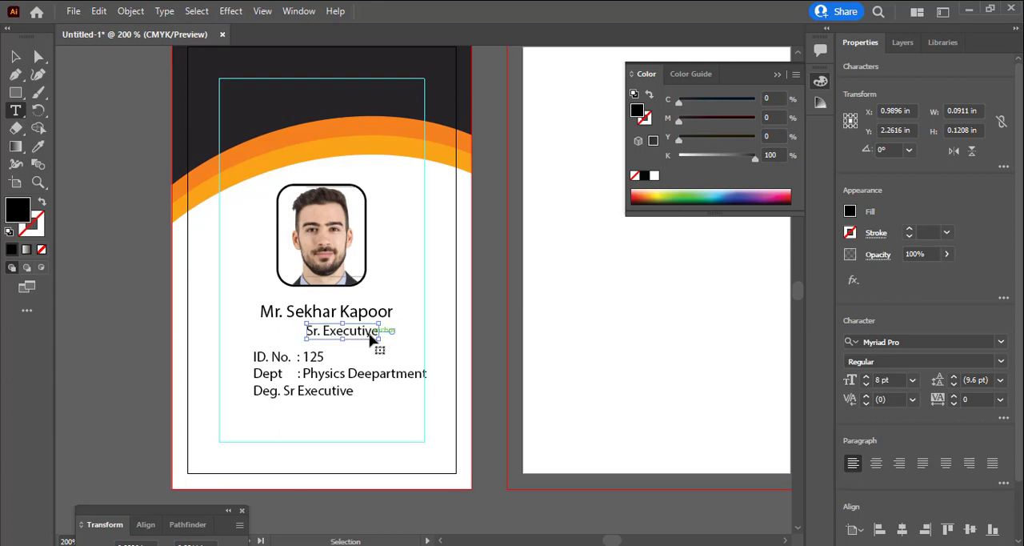
left_click_drag(371, 333, 381, 331)
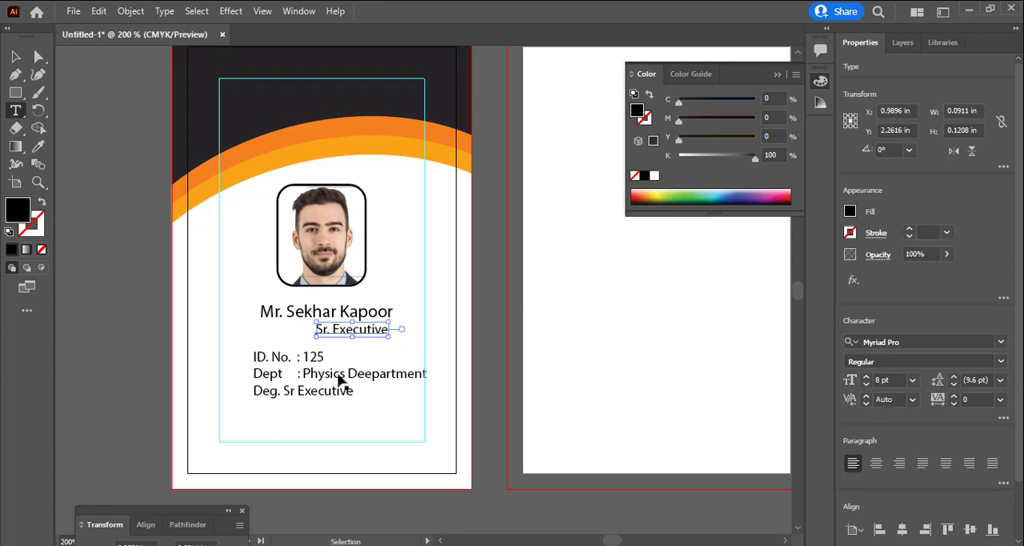
Insert spacing and a colon before "Sr Executive" in line with the rows above, and add an "Email :" row below
left_click(296, 390)
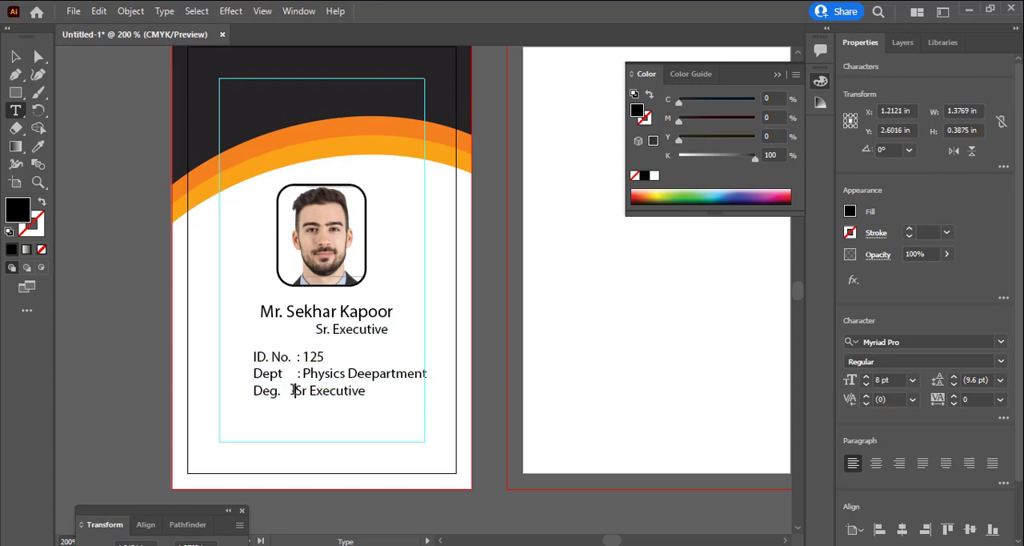
type(":")
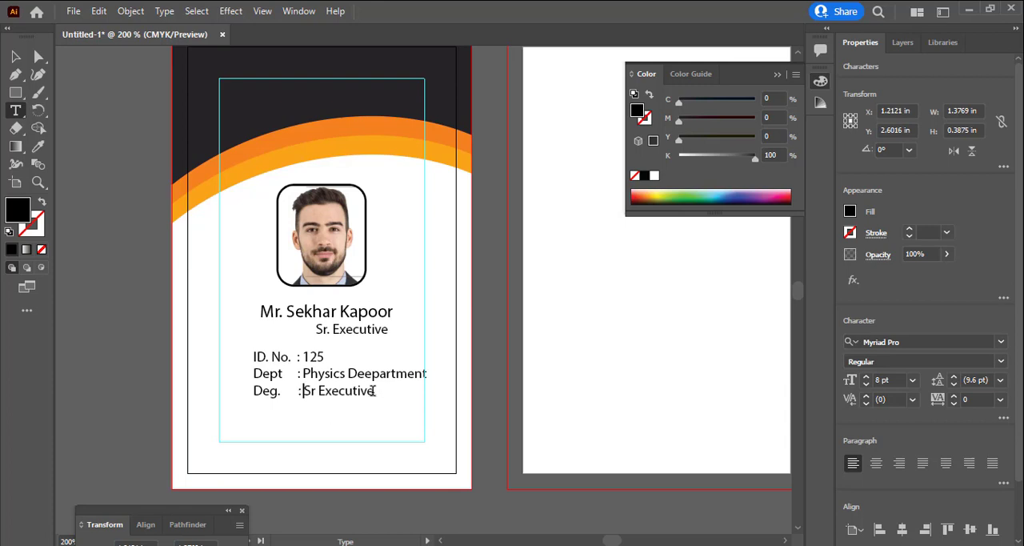
left_click(384, 400)
left_click(375, 390)
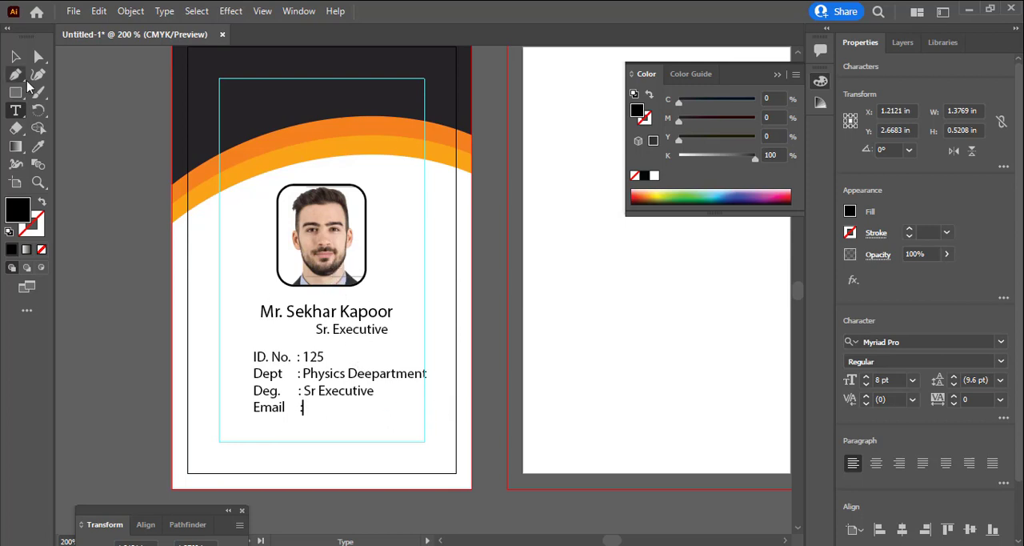
key("Escape")
Move the framed portrait up and slightly right, to about X 1.13 in, Y 1.41 in
left_click(324, 271)
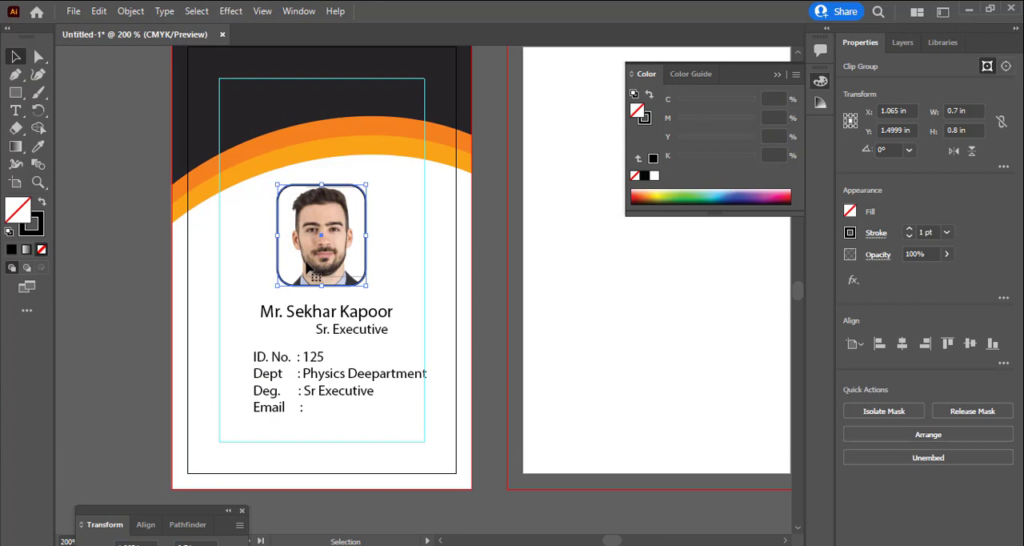
left_click_drag(322, 266, 329, 254)
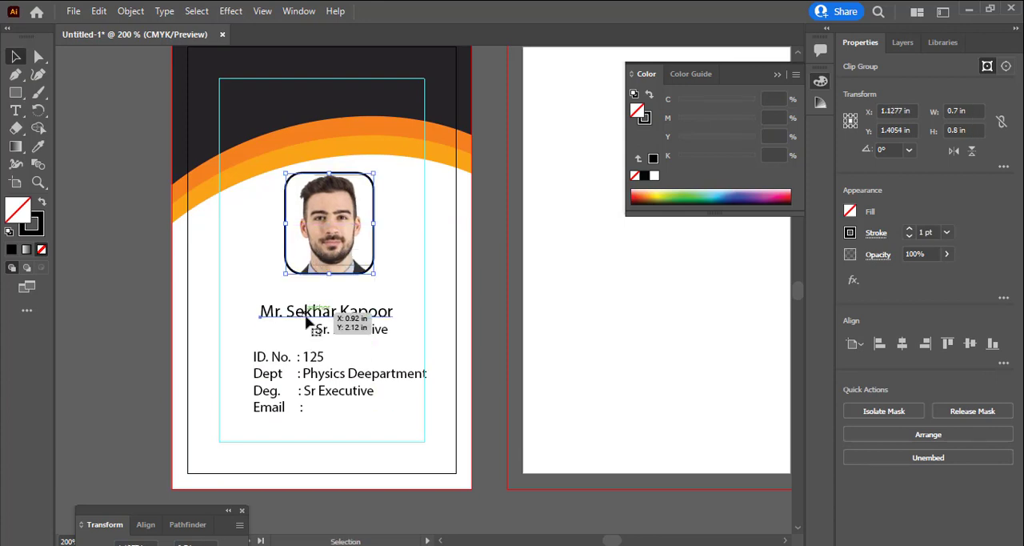
Nudge the name, job title and details block together straight up to just below the portrait, at about Y 2.36 in
left_click(319, 324)
left_click(309, 361, "shift")
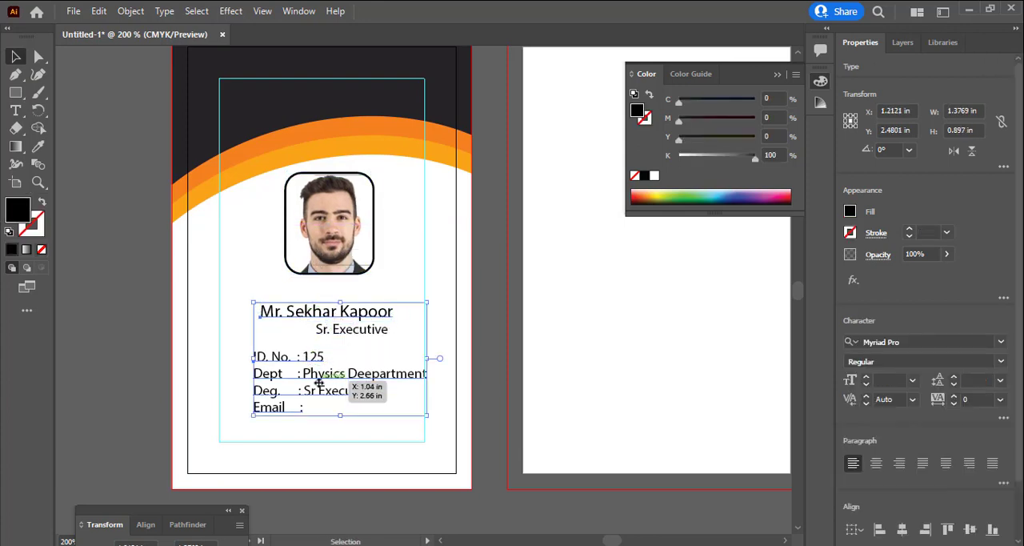
mouse_move(317, 385)
left_mouse_down()
mouse_move(322, 373)
mouse_move(306, 382)
left_mouse_up()
key("ctrl+z")
left_click(331, 332, "shift")
key("Up")
key("Up")
key("Up")
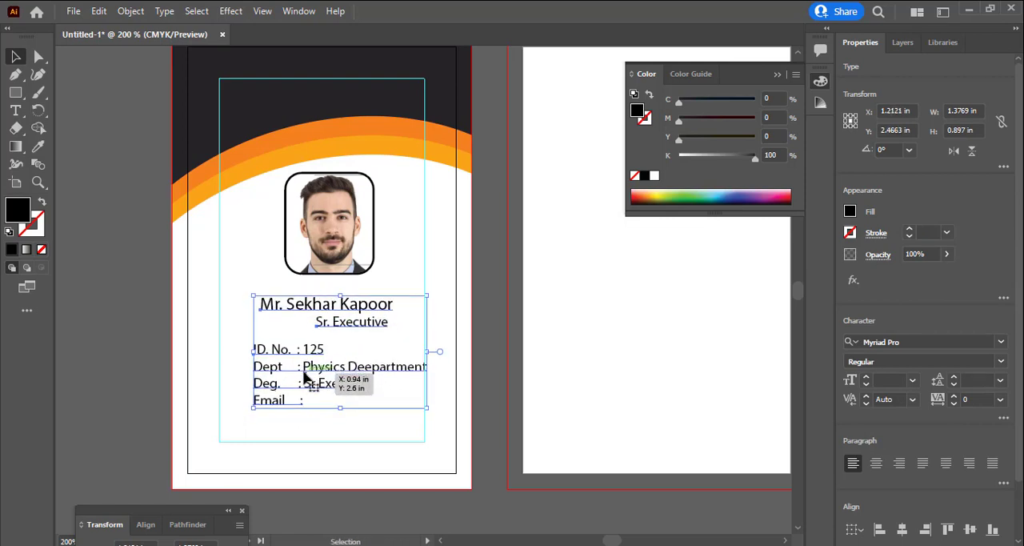
key("Up")
key("Up")
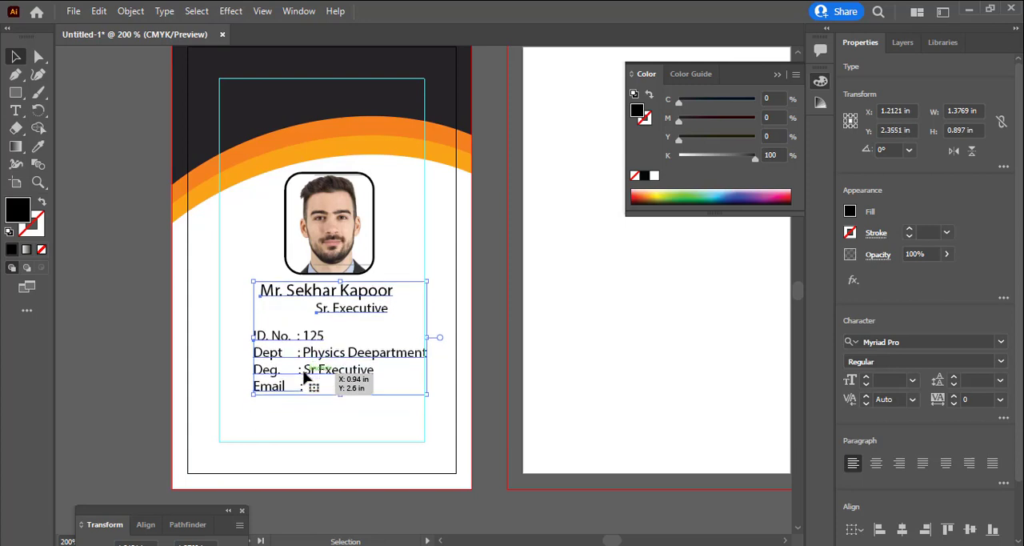
left_click(305, 432)
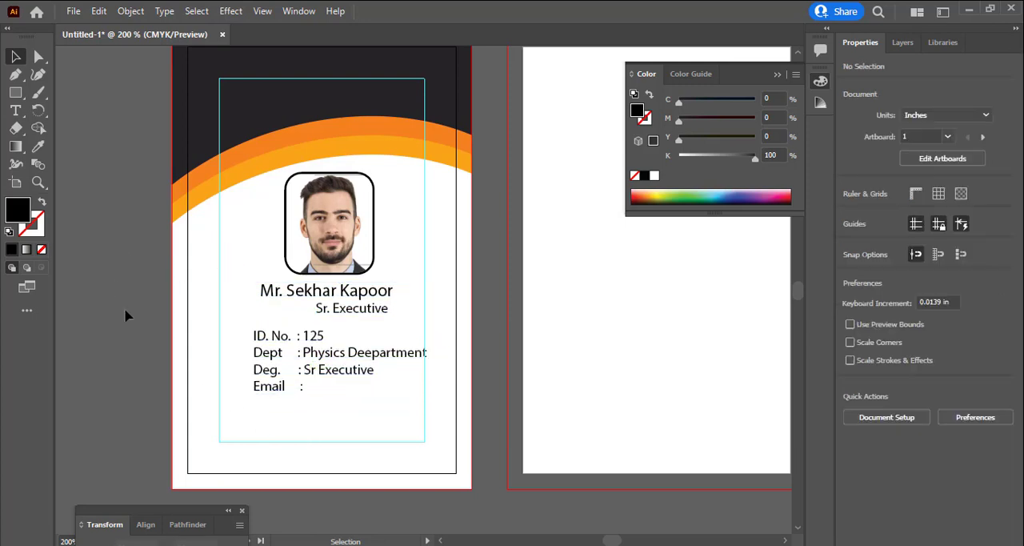
Draw a rectangle about 1.96 x 0.28 in below the details block and fill it with the header's darker orange
left_click(15, 92)
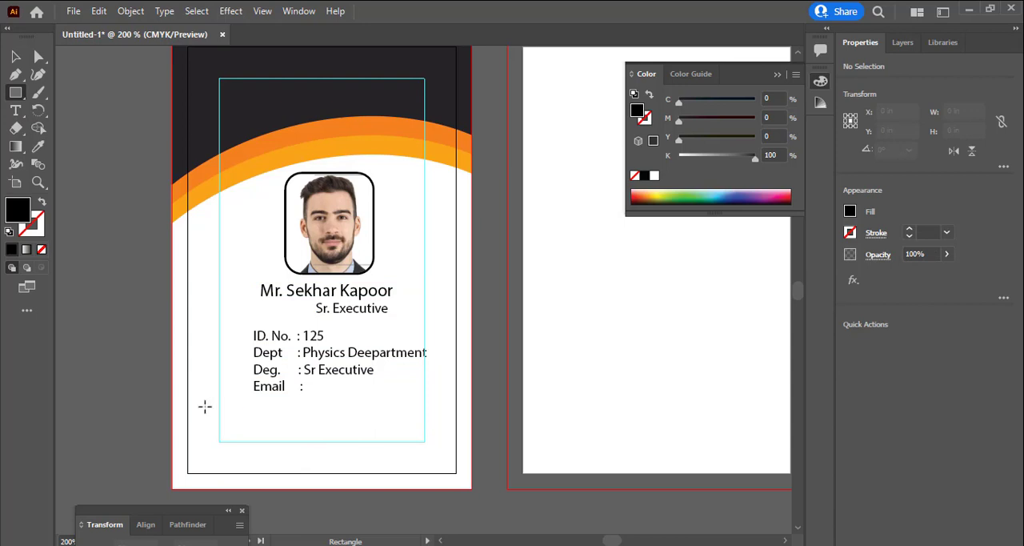
left_click_drag(204, 406, 451, 442)
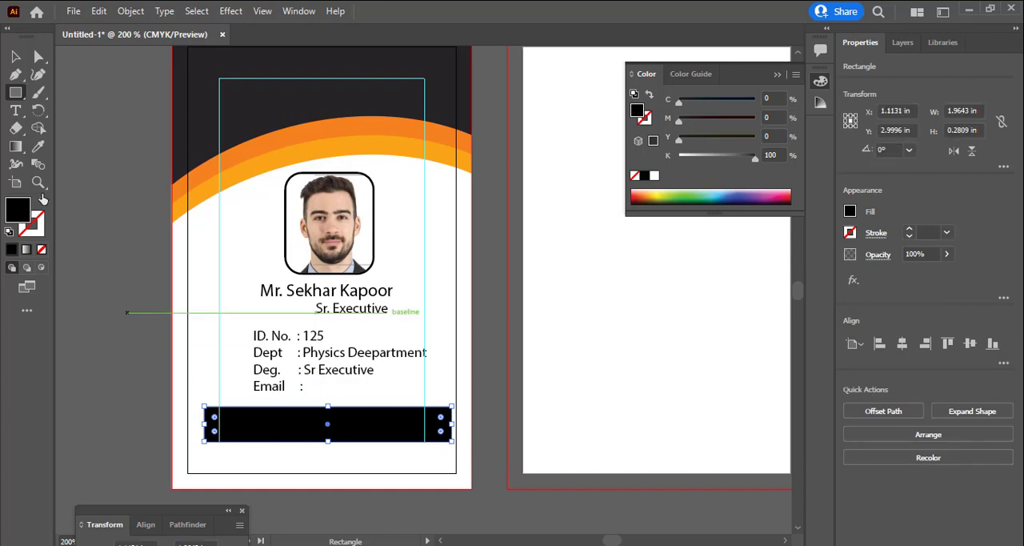
left_click(38, 146)
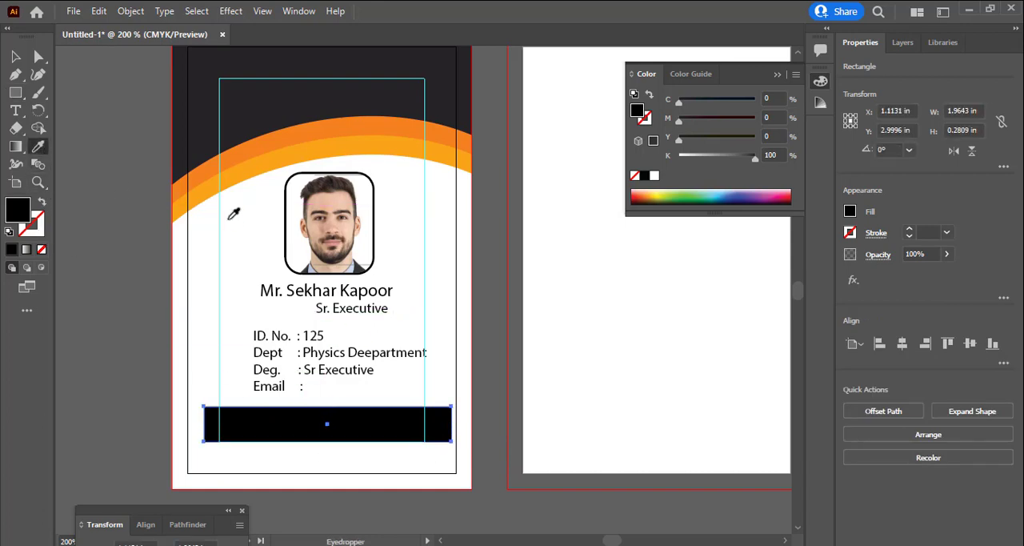
left_click(208, 167)
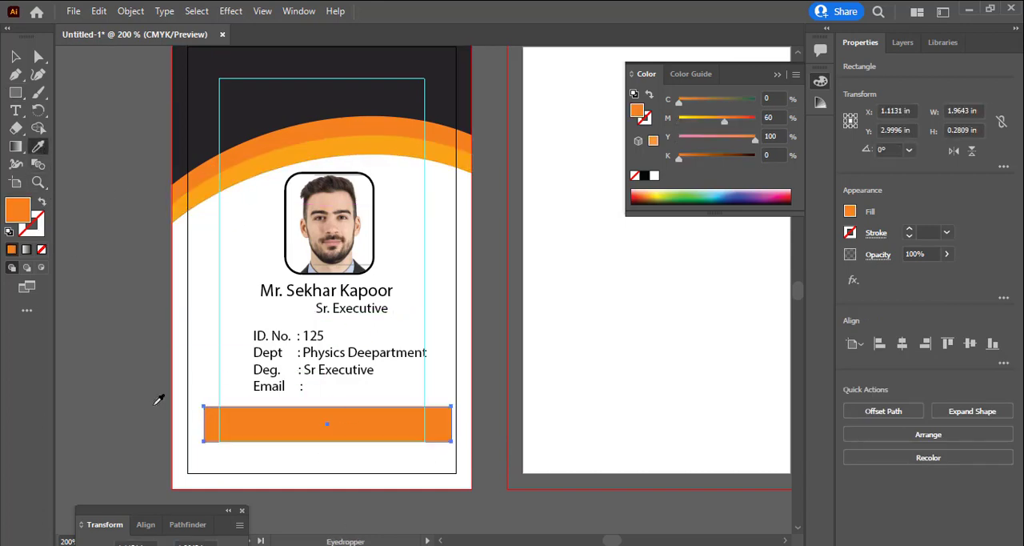
Move the orange bar to the card's bottom bleed edge and stretch it across the full bleed width, about 2.38 x 0.29 in
left_click(15, 56)
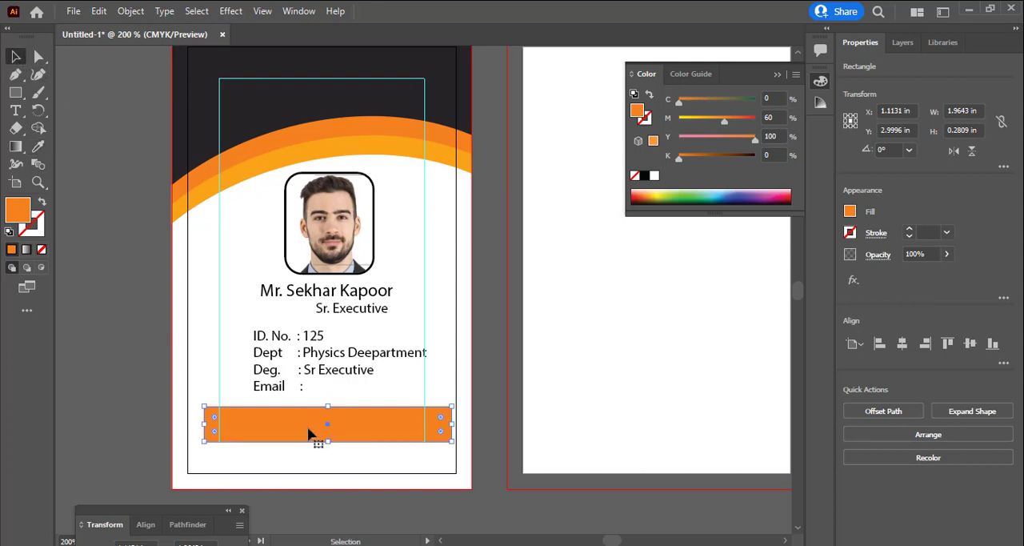
left_click_drag(312, 436, 279, 478)
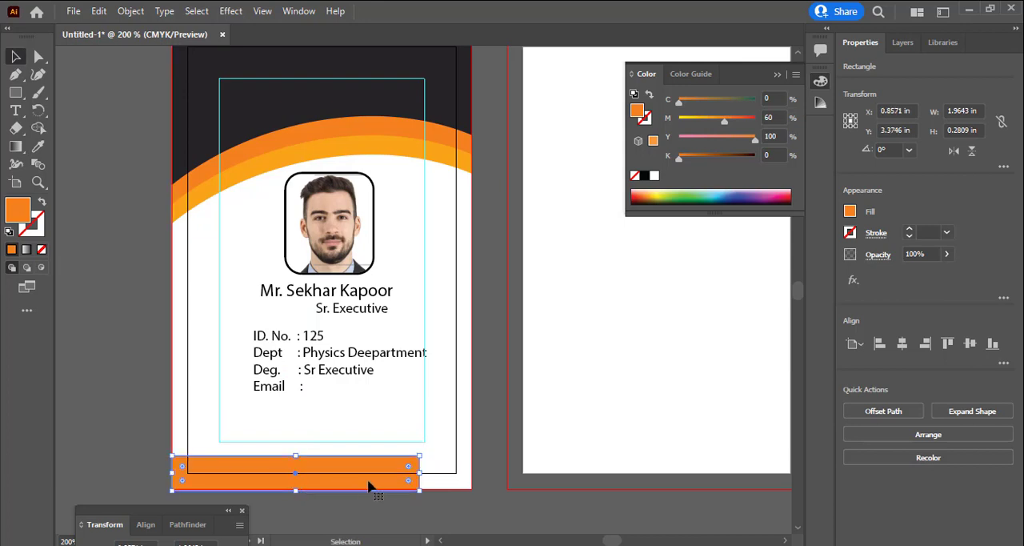
left_click_drag(422, 472, 469, 473)
left_click_drag(321, 496, 321, 488)
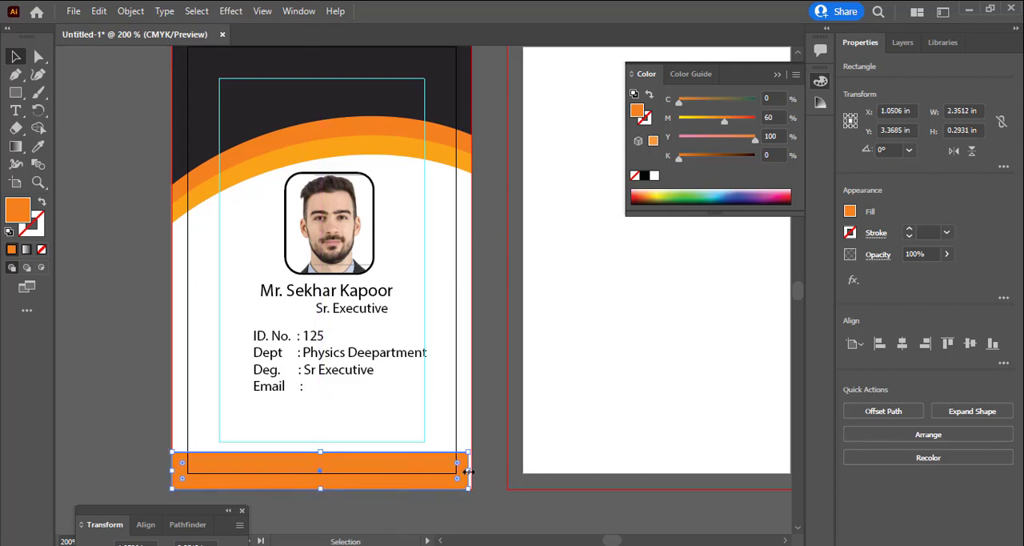
left_click_drag(469, 473, 475, 473)
left_click(507, 504)
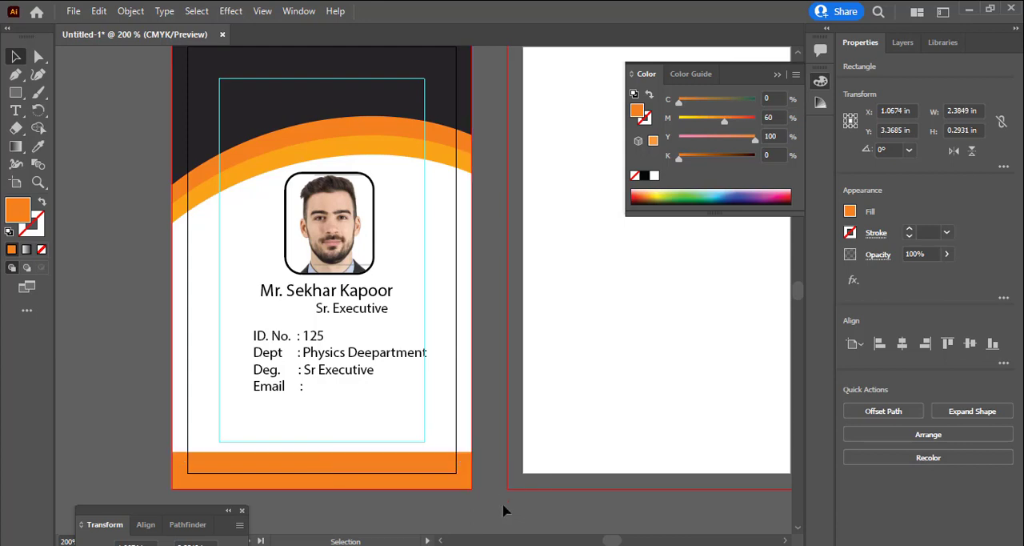
Duplicate the "Sr. Executive" line under the name, bring the copy to the front and place it on the orange bottom bar
left_click_drag(348, 315, 264, 449)
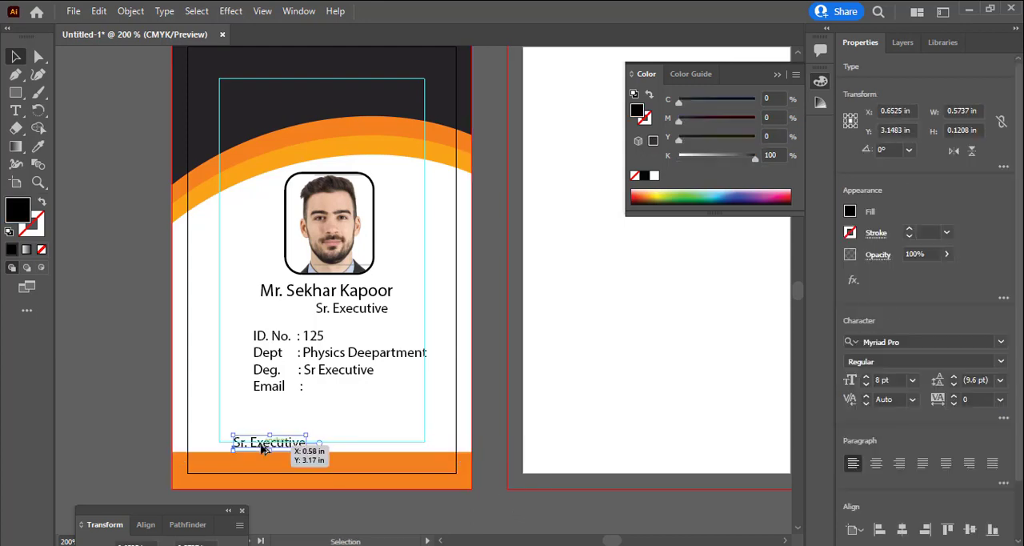
left_click(131, 11)
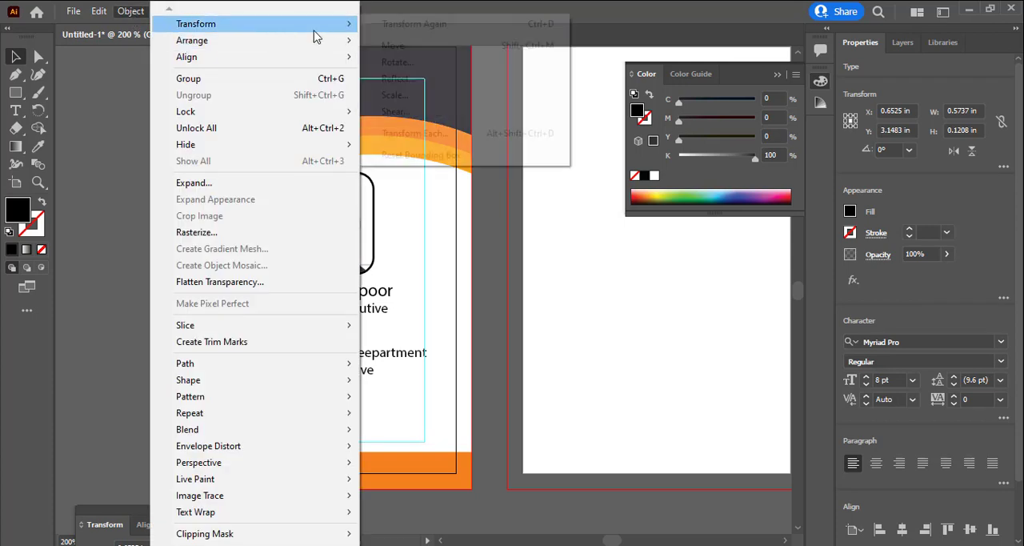
mouse_move(324, 48)
left_click(380, 49)
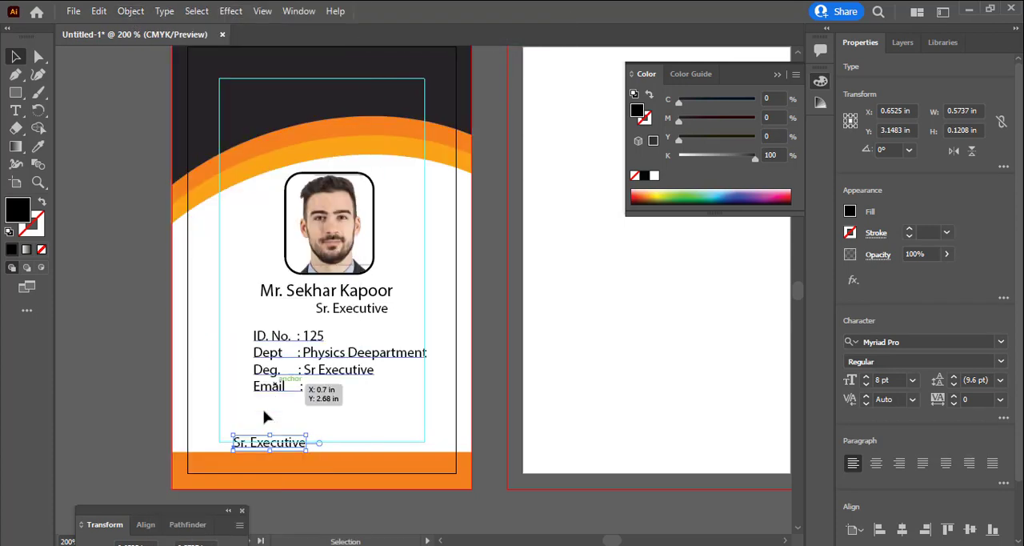
left_click_drag(282, 445, 273, 462)
double_click(274, 462)
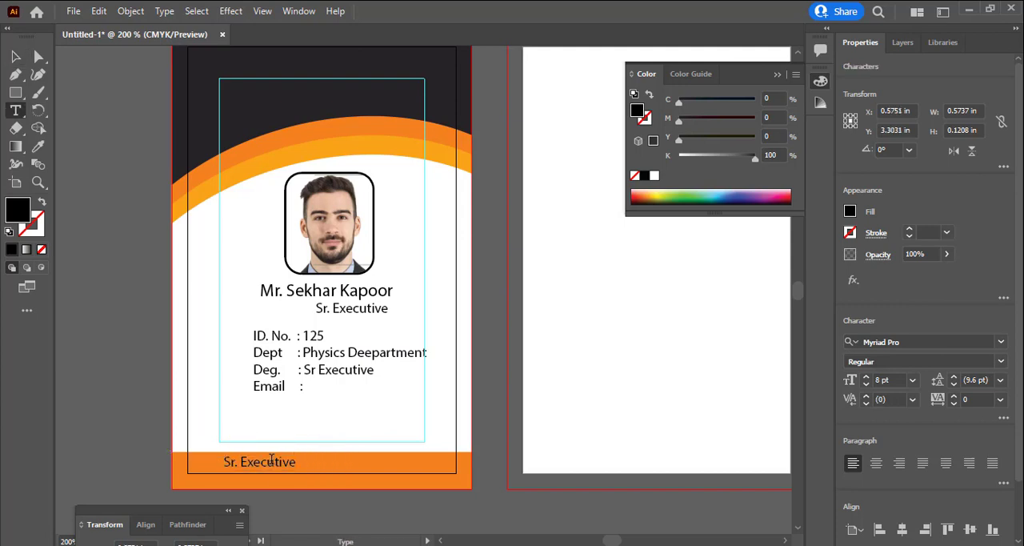
key("ctrl+a")
type("www.")
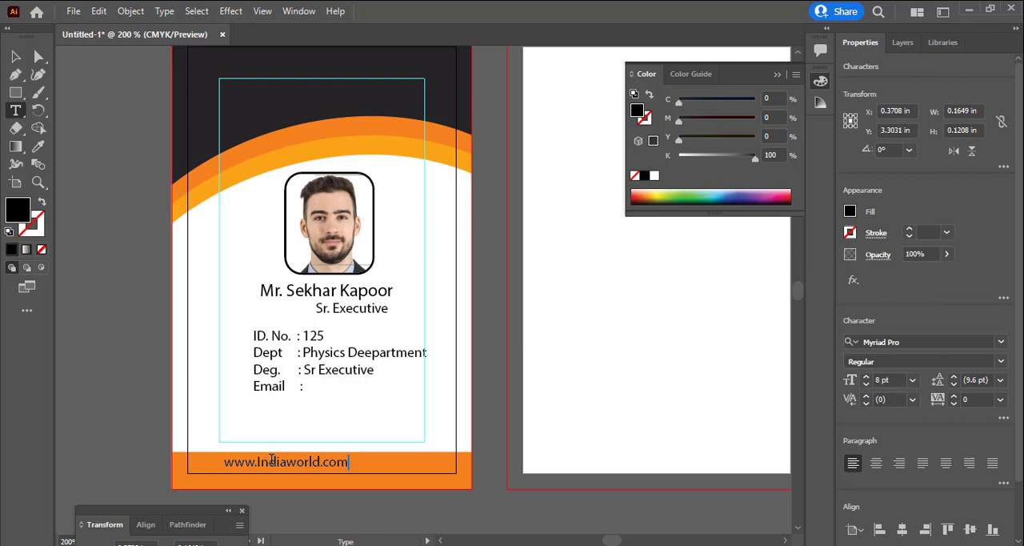
left_click(16, 56)
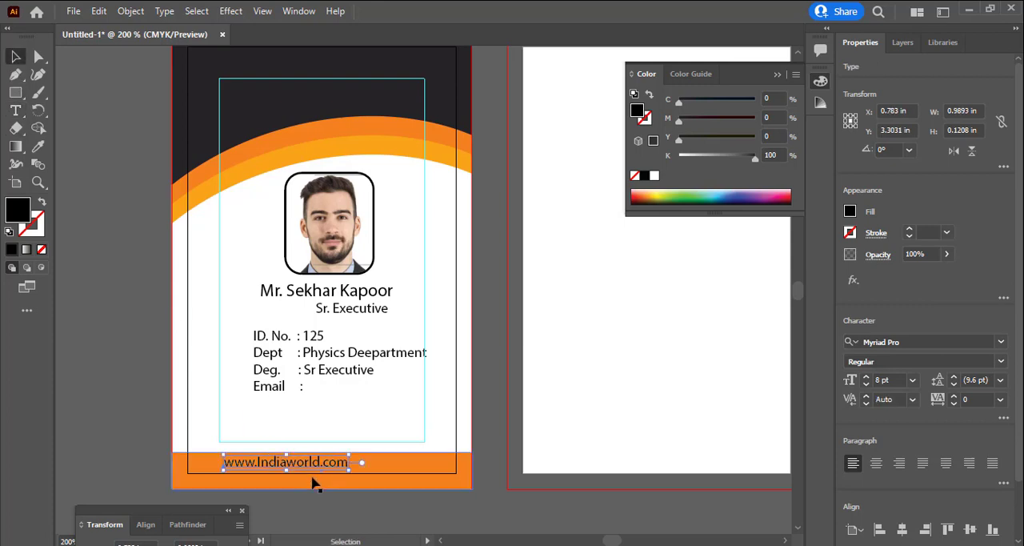
left_click_drag(318, 468, 358, 467)
Recolor the web address on the bottom bar white
double_click(358, 462)
key("ctrl+a")
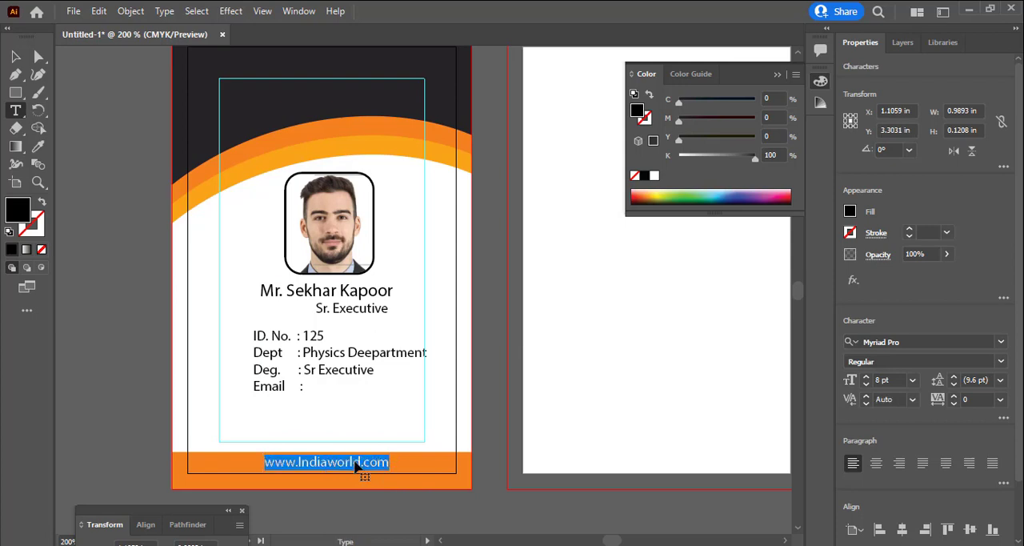
left_click(654, 175)
left_click(398, 466)
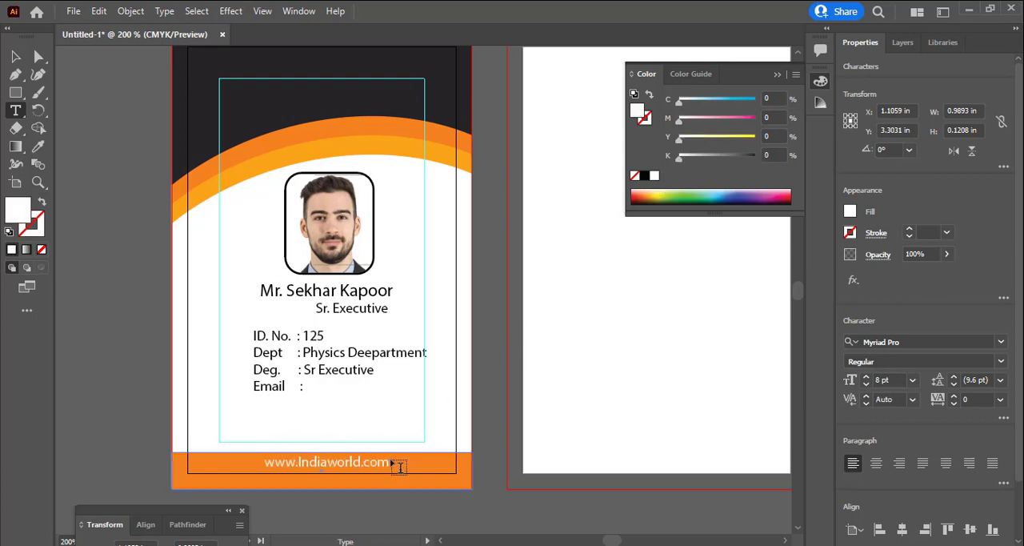
left_click(16, 58)
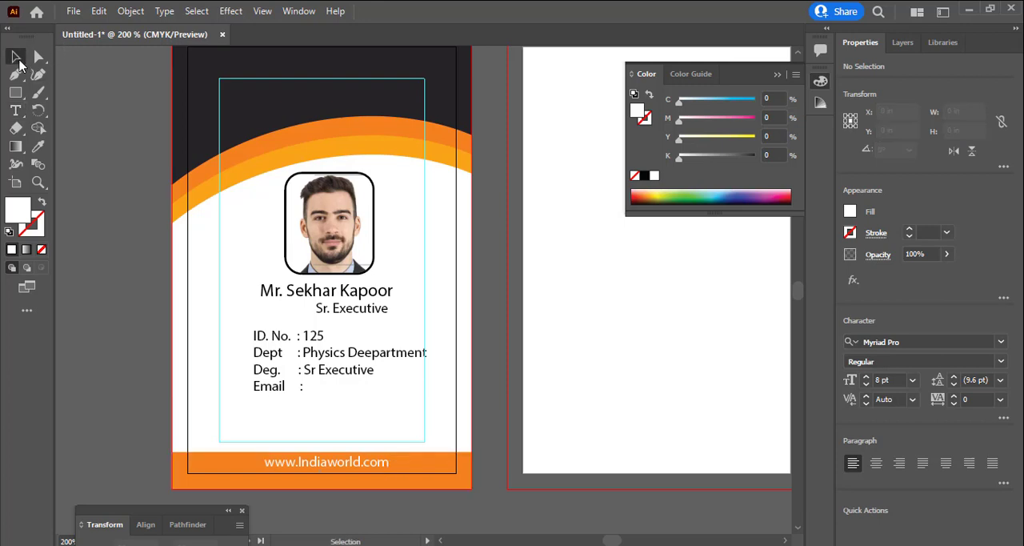
Center the web address and the ID details block horizontally on the artboard
left_click(372, 462)
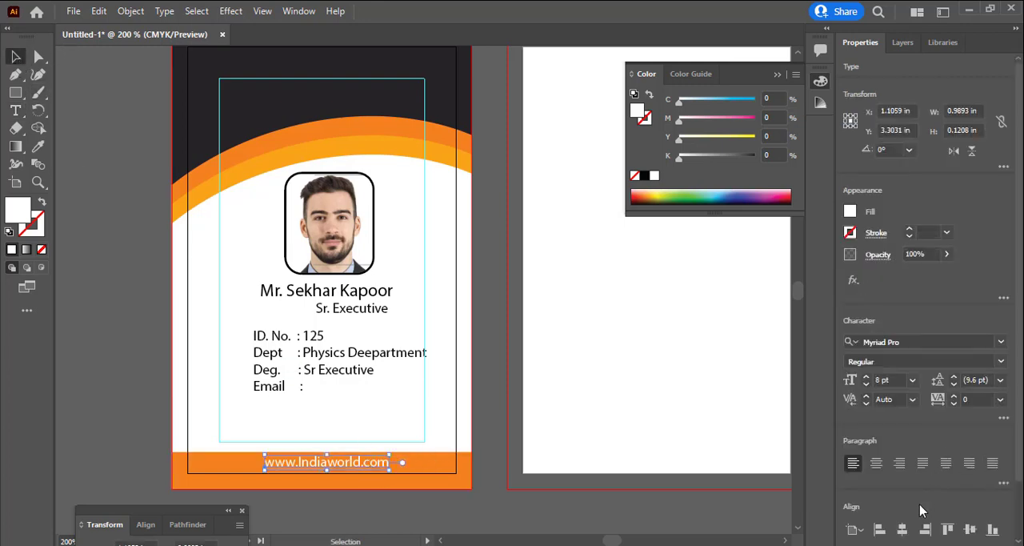
left_click(902, 529)
left_click(376, 374)
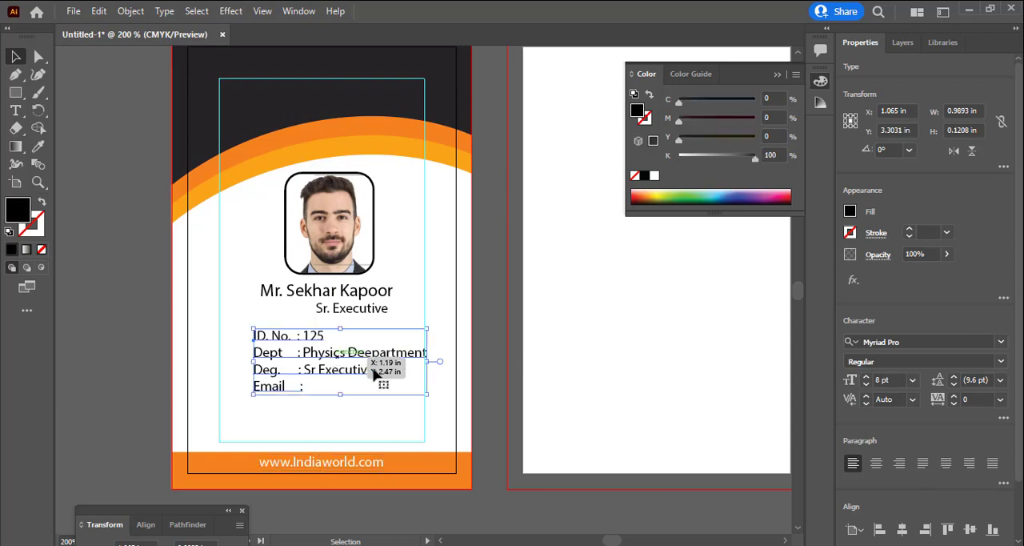
left_click(903, 529)
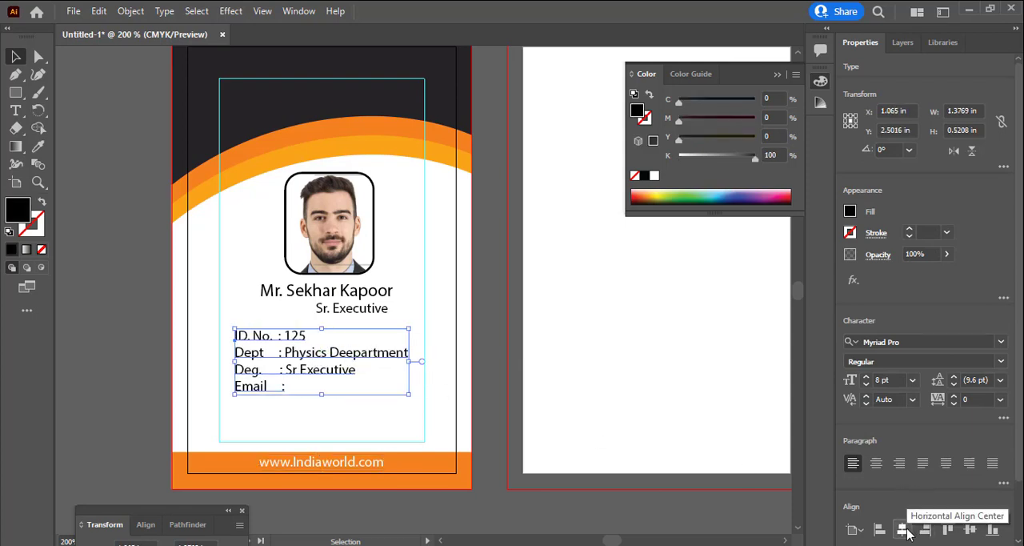
Align the name and the job title below it to a common horizontal center
left_click(360, 311)
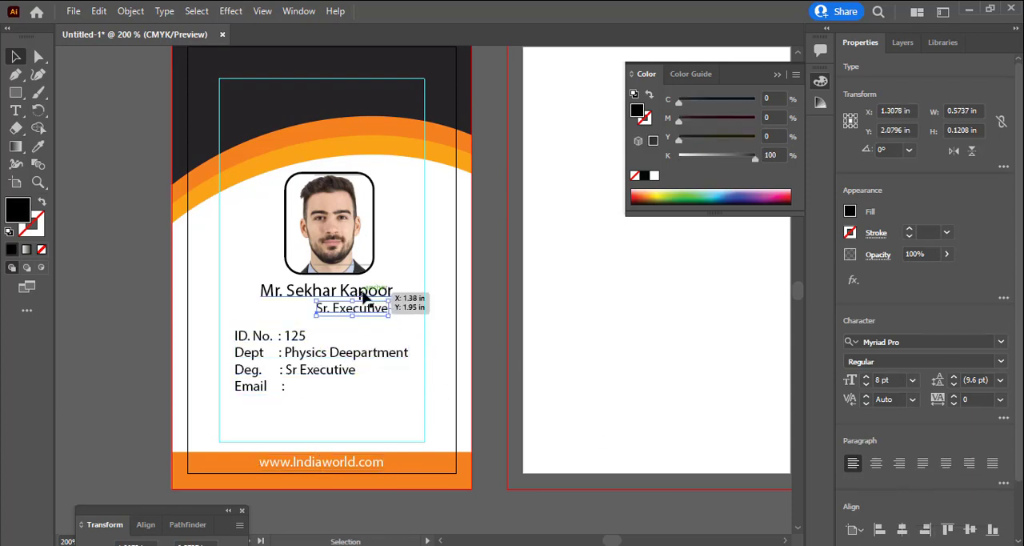
left_click(365, 292, "shift")
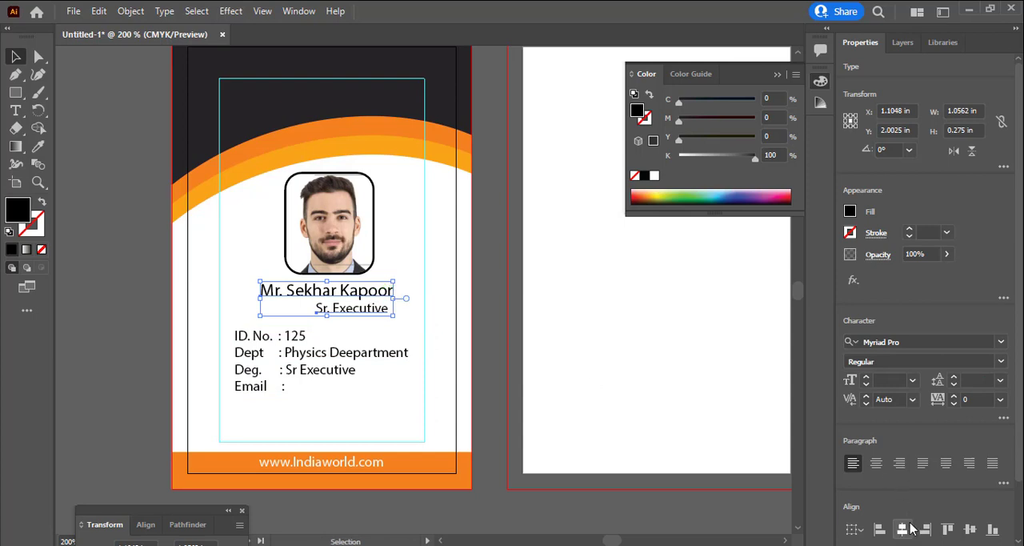
left_click(903, 530)
Center the framed portrait horizontally on the artboard and clear the selection
left_click(330, 240)
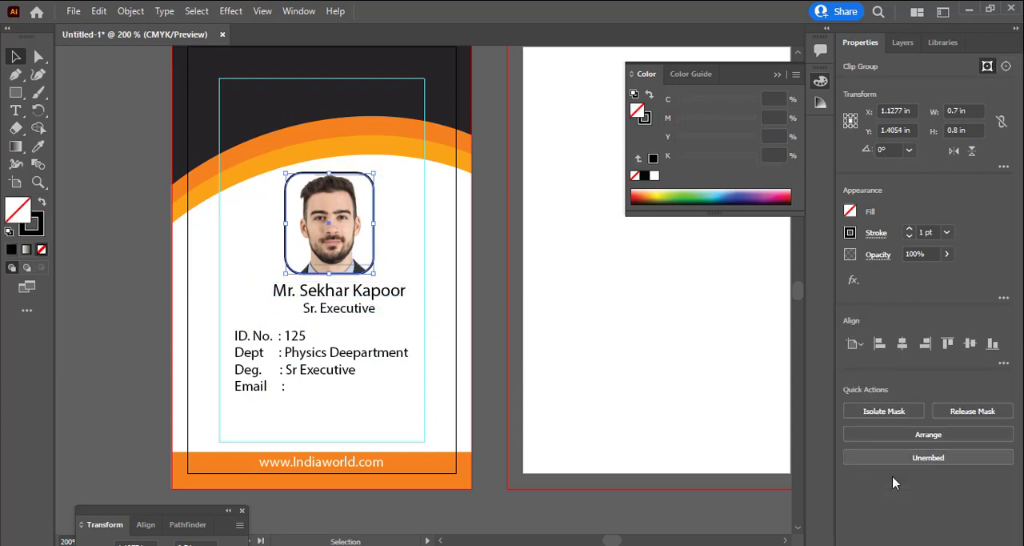
left_click(902, 343)
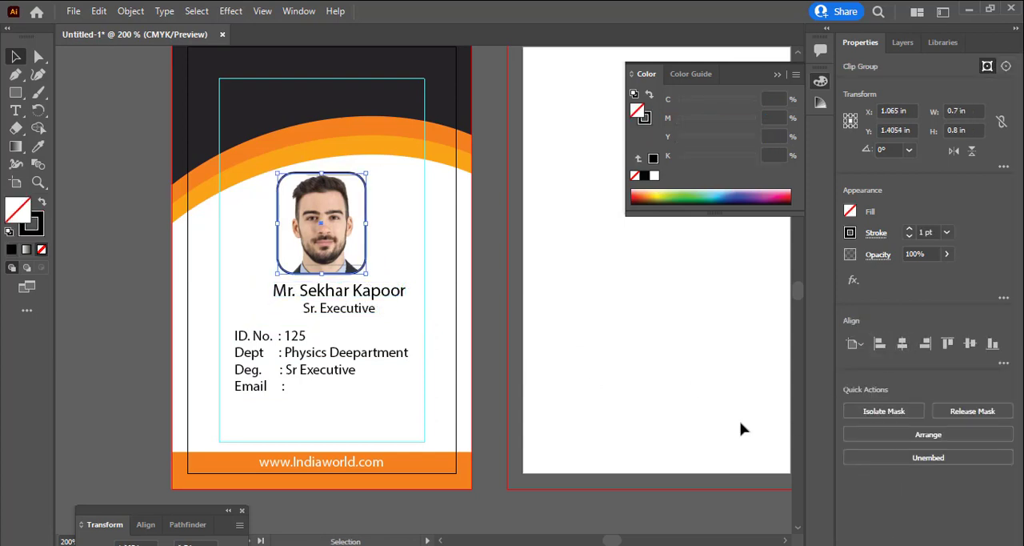
left_click(349, 308)
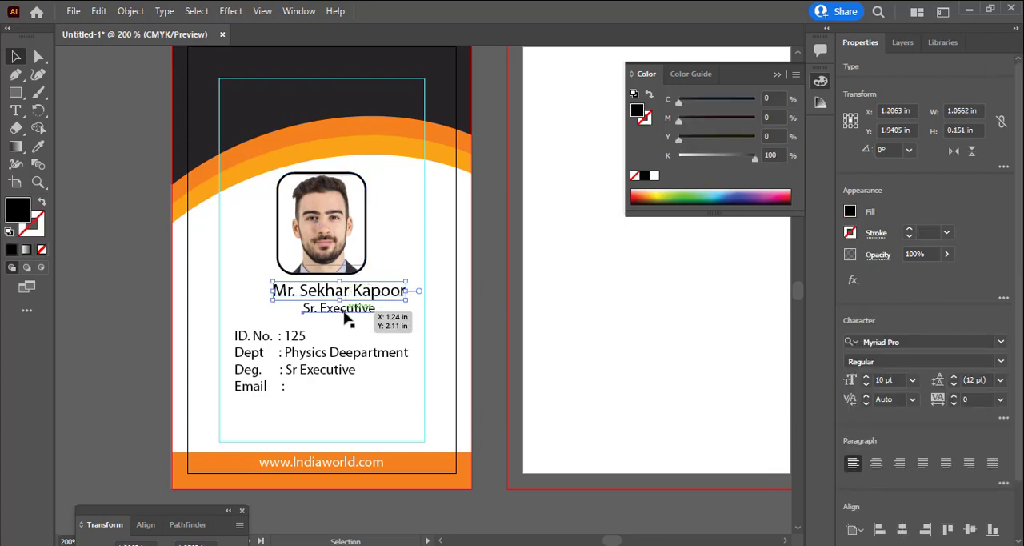
left_click(413, 389)
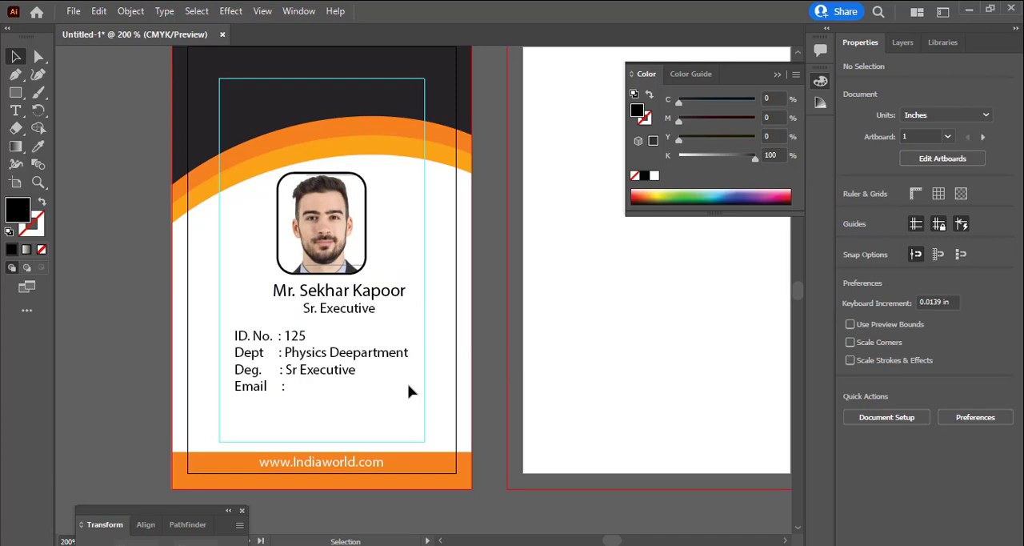
Save the document on the computer in Downloads as "ID Card" in Adobe Illustrator format, version Illustrator 2020
key("ctrl+s")
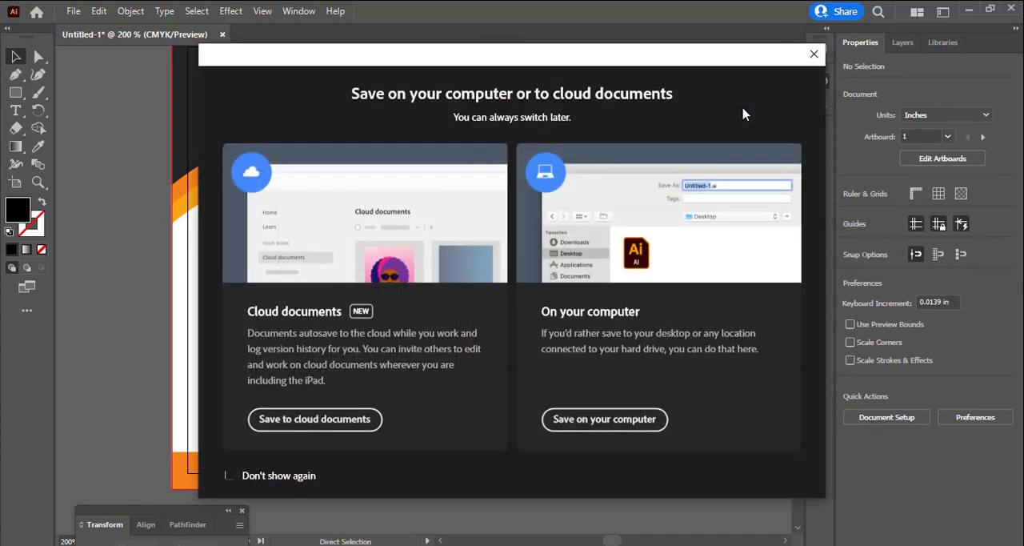
left_click(582, 420)
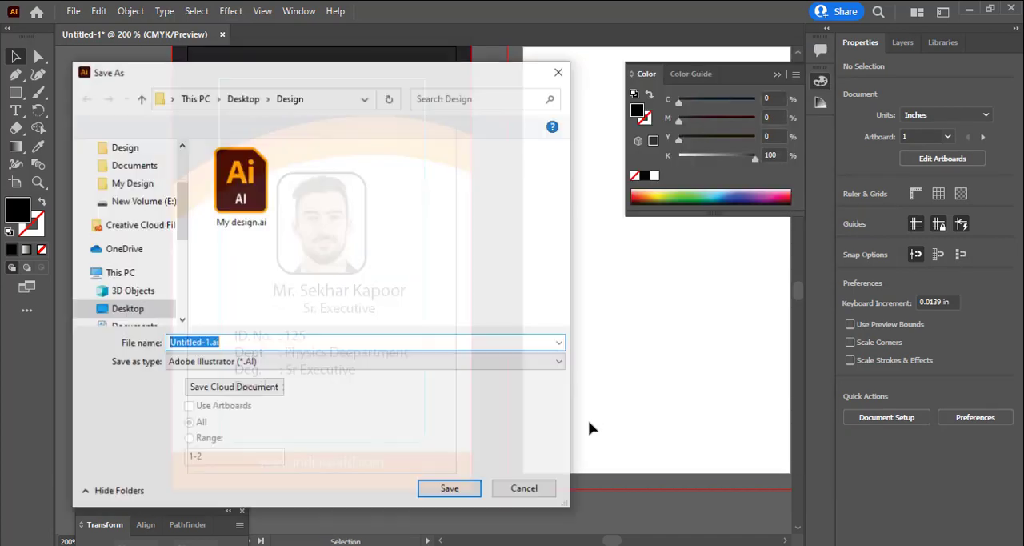
left_click_drag(179, 219, 181, 197)
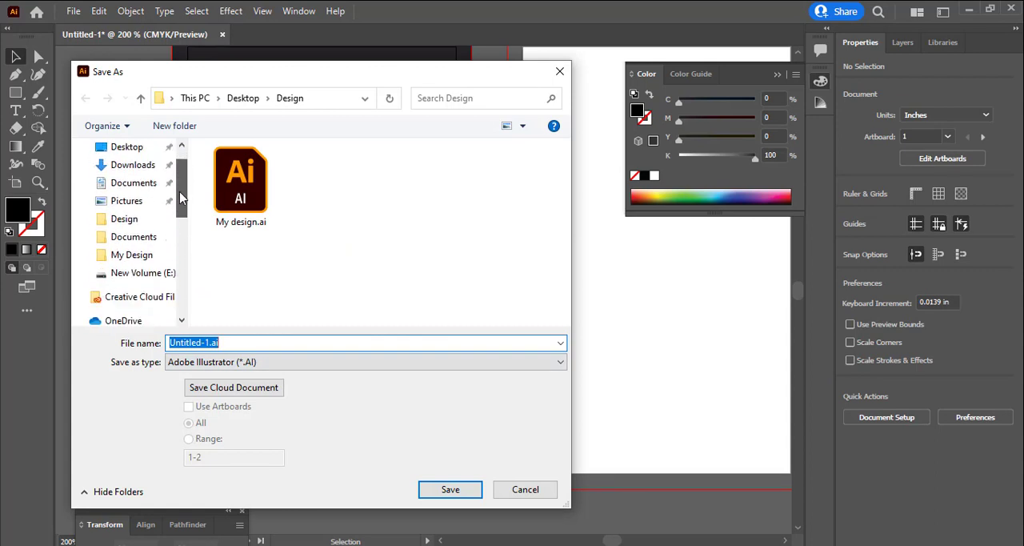
left_click(128, 166)
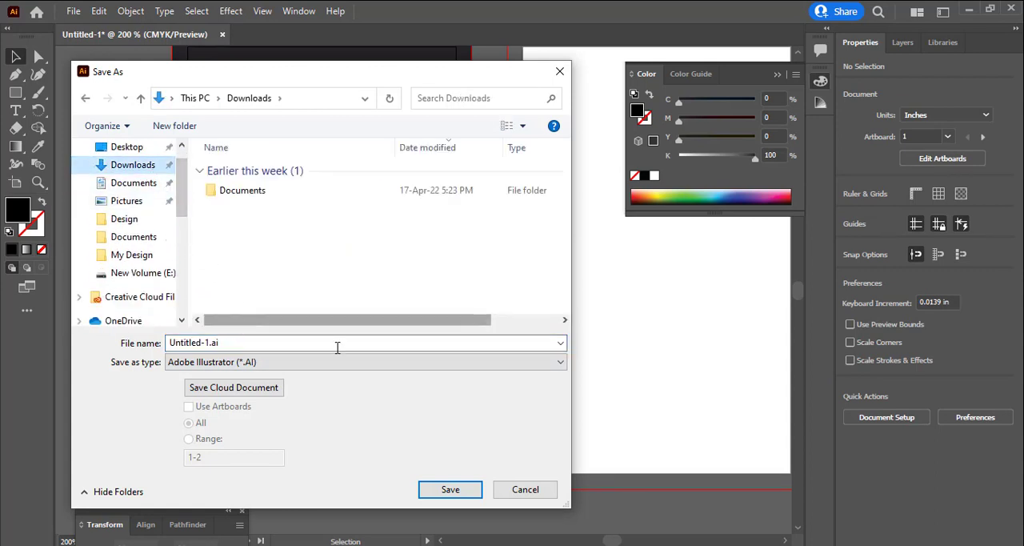
left_click_drag(182, 207, 182, 191)
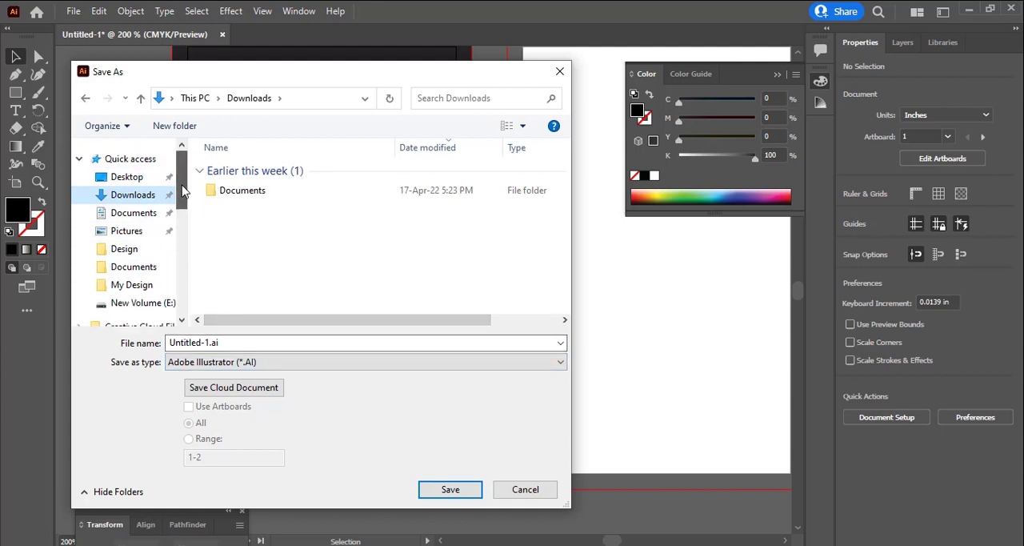
left_click(238, 343)
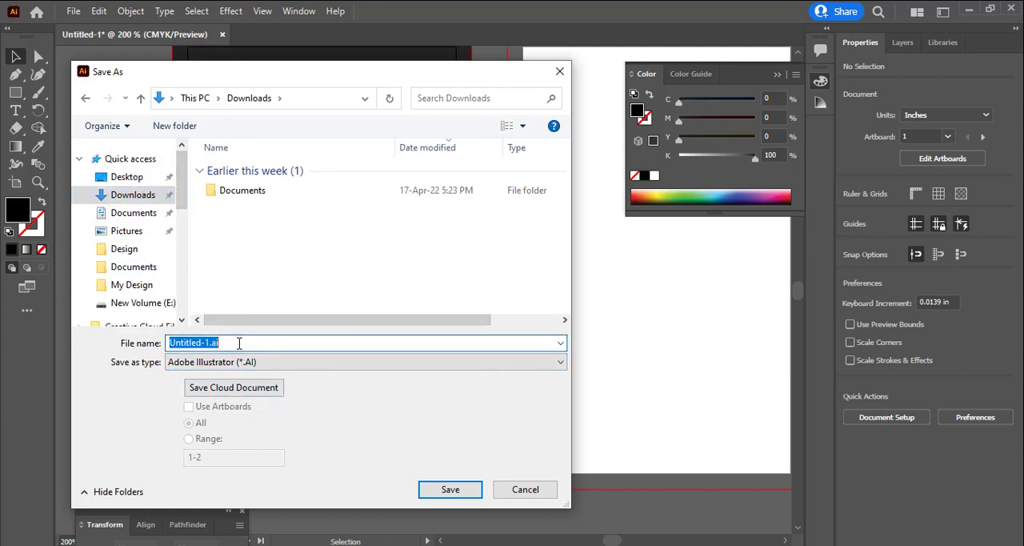
type("ID Card")
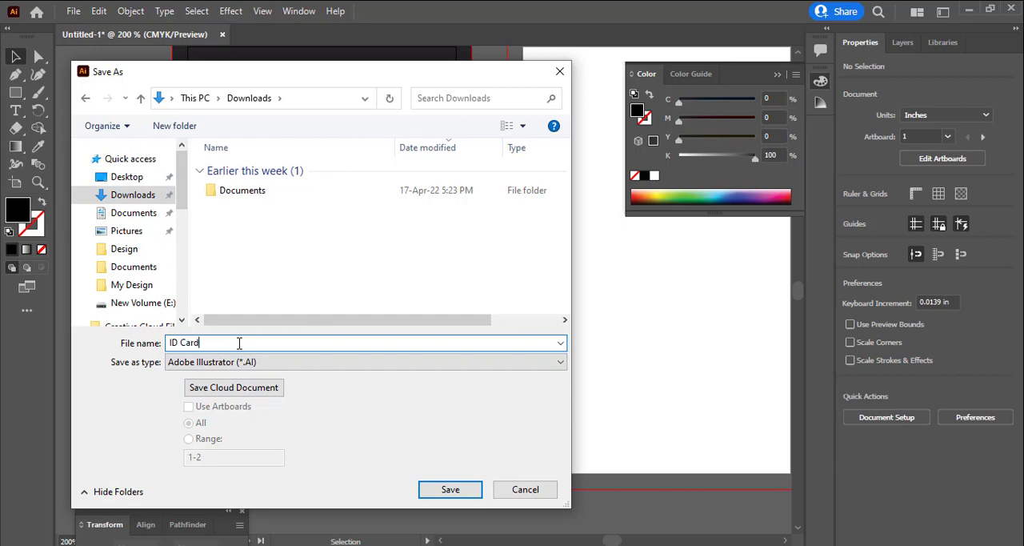
key("Return")
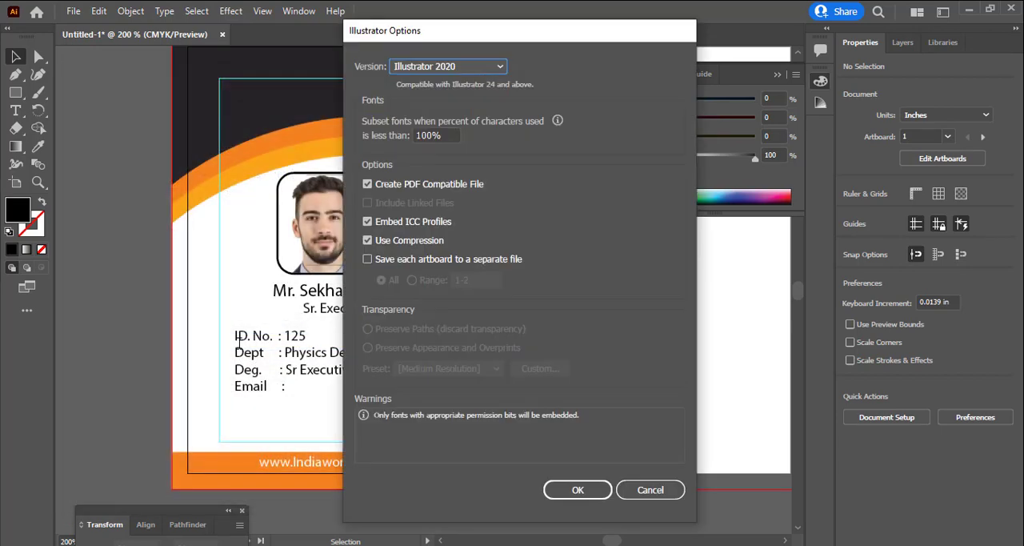
left_click(585, 488)
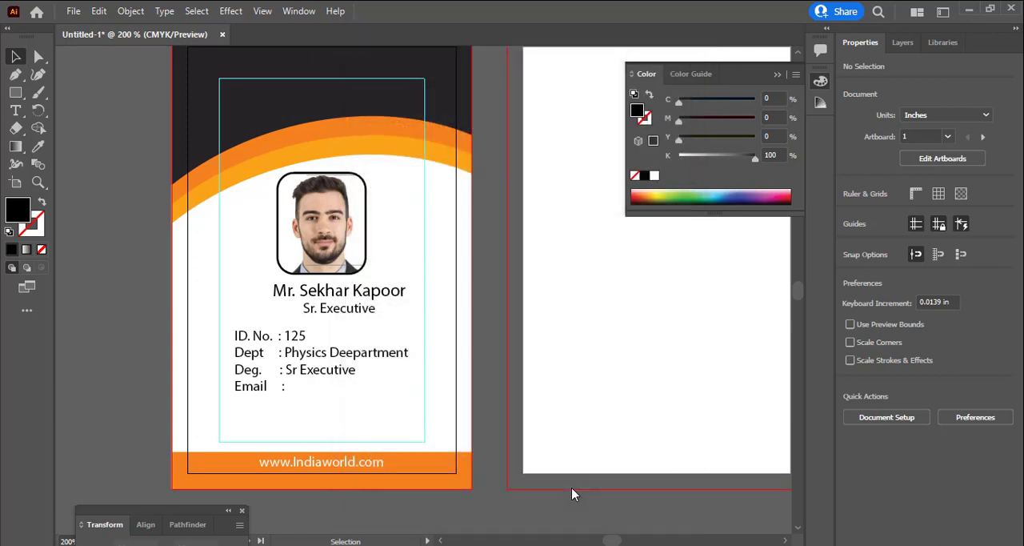
Clear the canvas around both artboards by collapsing the floating Color panel and moving the Transform panel off the artwork
scroll(656, 328, "up", 1)
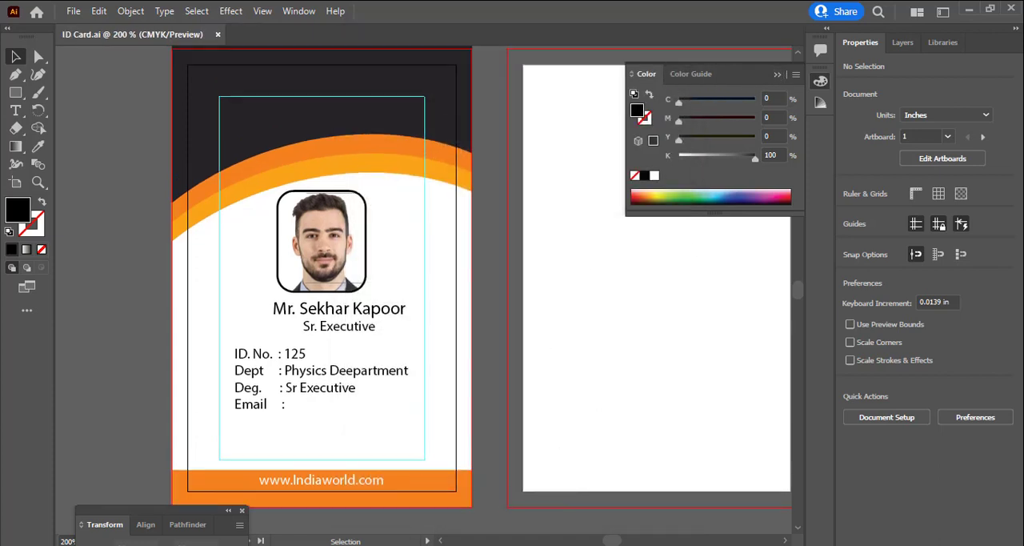
mouse_move(611, 543)
left_mouse_down()
mouse_move(624, 542)
mouse_move(613, 543)
left_mouse_up()
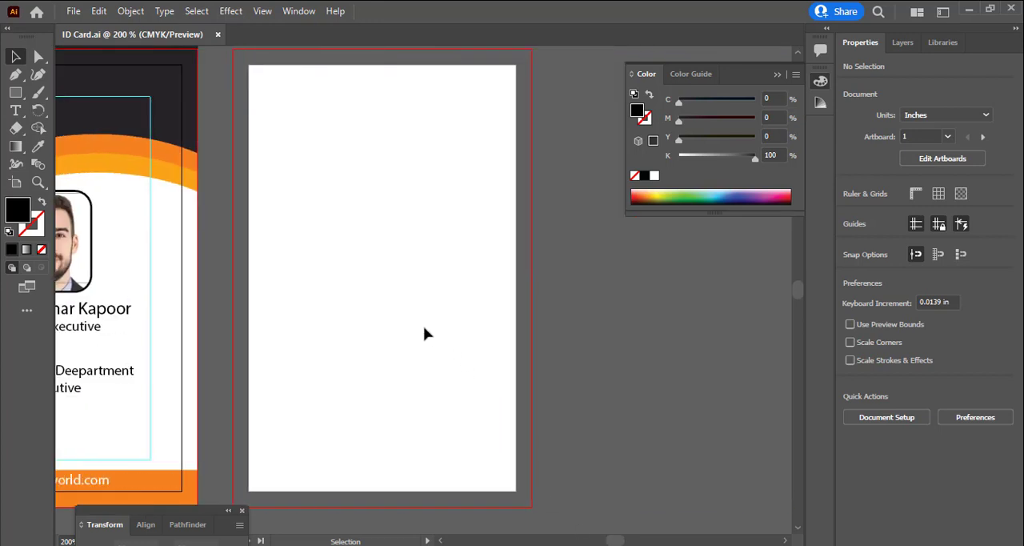
left_click_drag(423, 331, 565, 364)
left_click_drag(556, 376, 580, 359)
left_click(775, 75)
left_click_drag(577, 399, 627, 393)
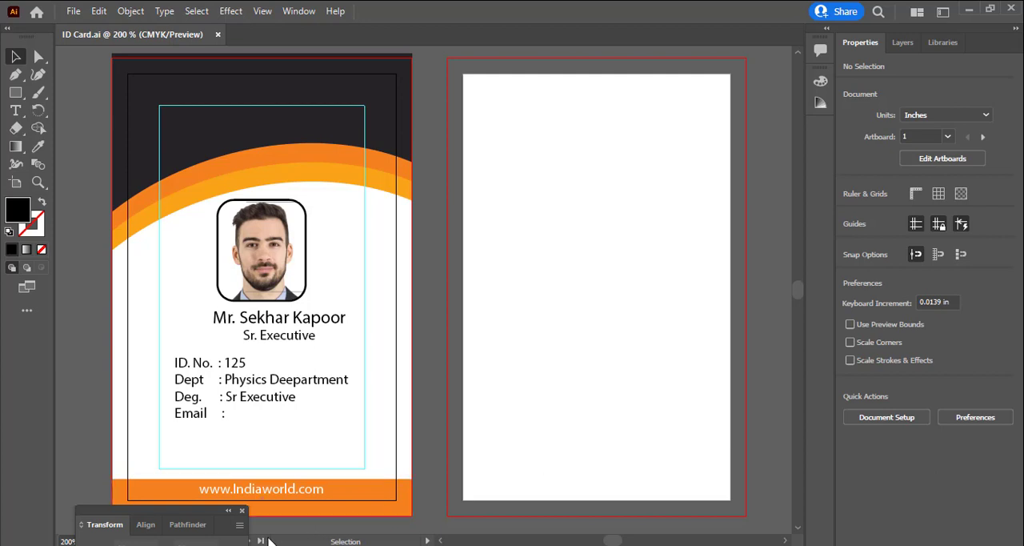
left_click_drag(216, 522, 964, 436)
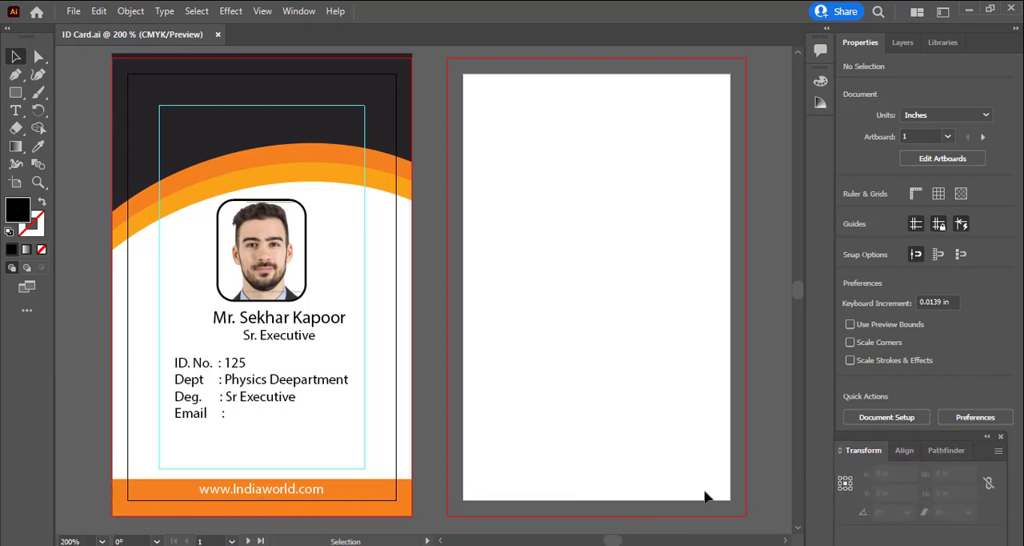
Duplicate the entire front-side artwork onto the second artboard and nudge the copy horizontally to fit its bleed edges
scroll(359, 235, "up", 1)
left_click(359, 235)
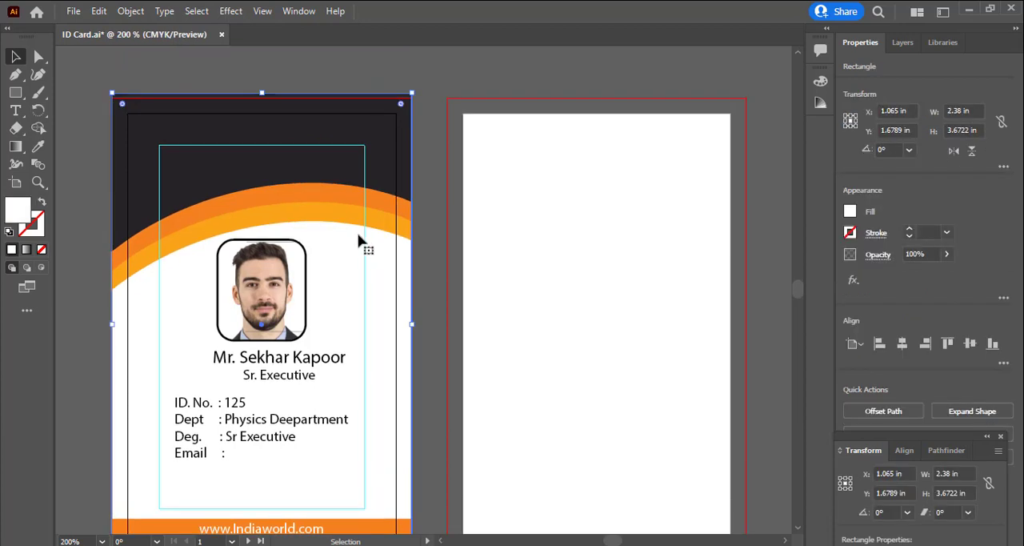
key("ctrl+a")
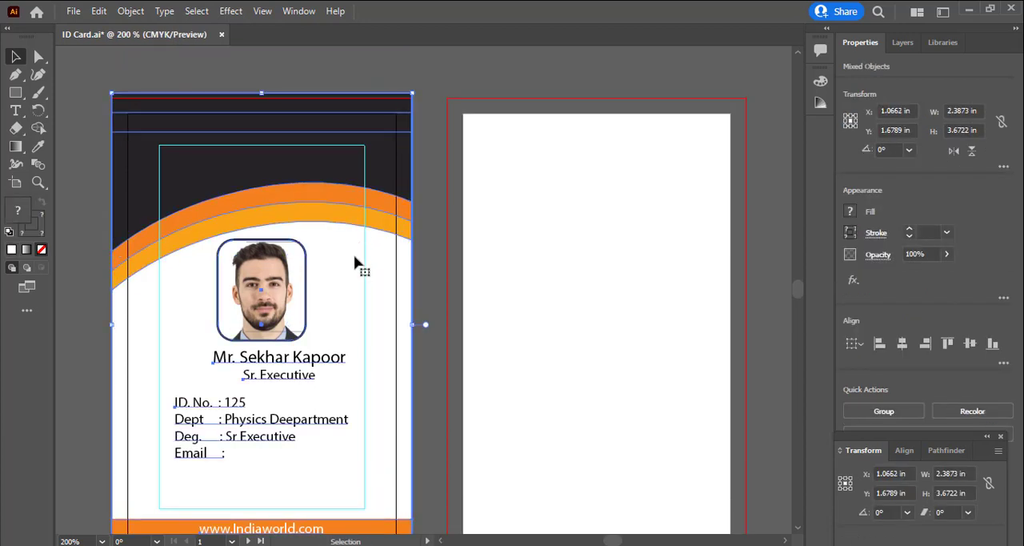
left_click_drag(355, 265, 676, 267)
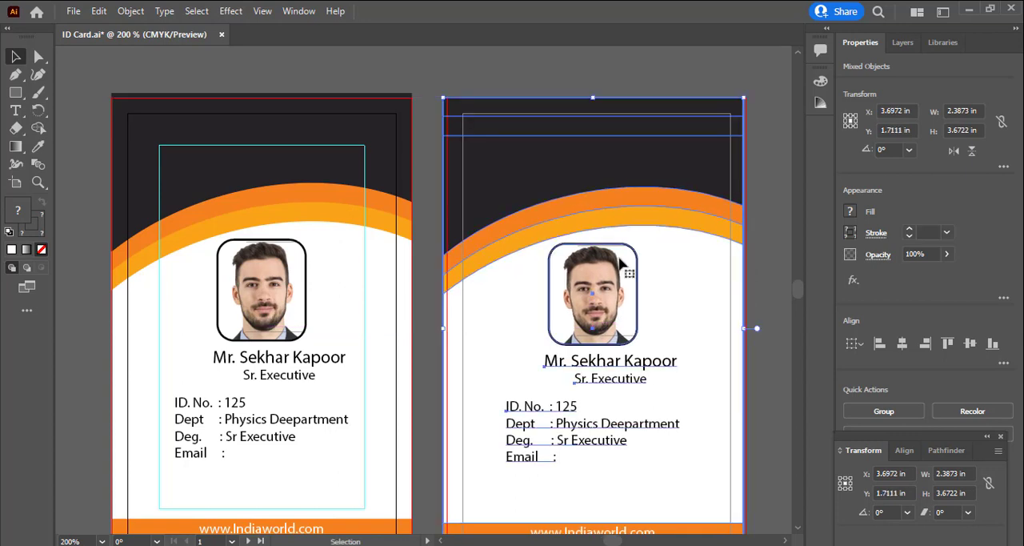
scroll(702, 376, "down", 3)
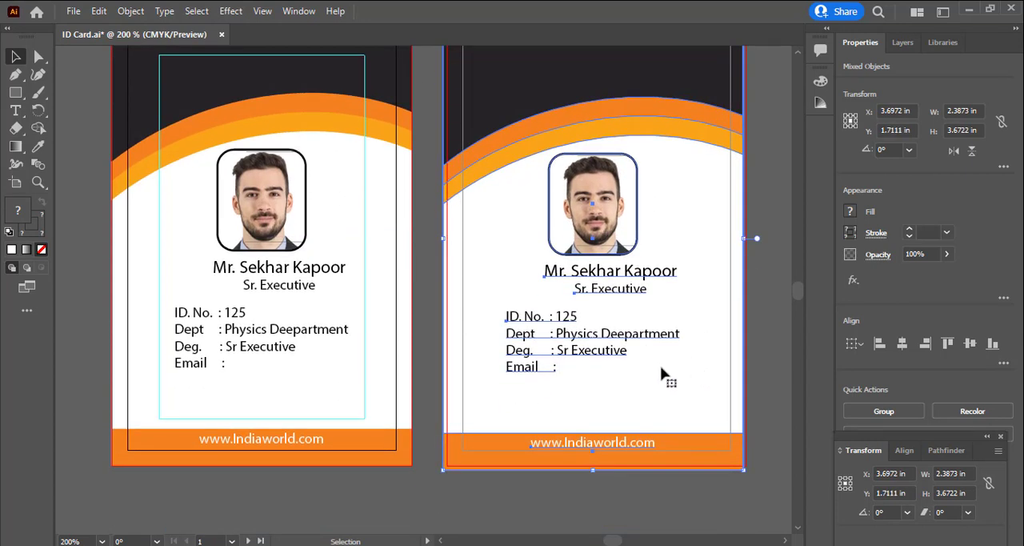
scroll(661, 372, "up", 1)
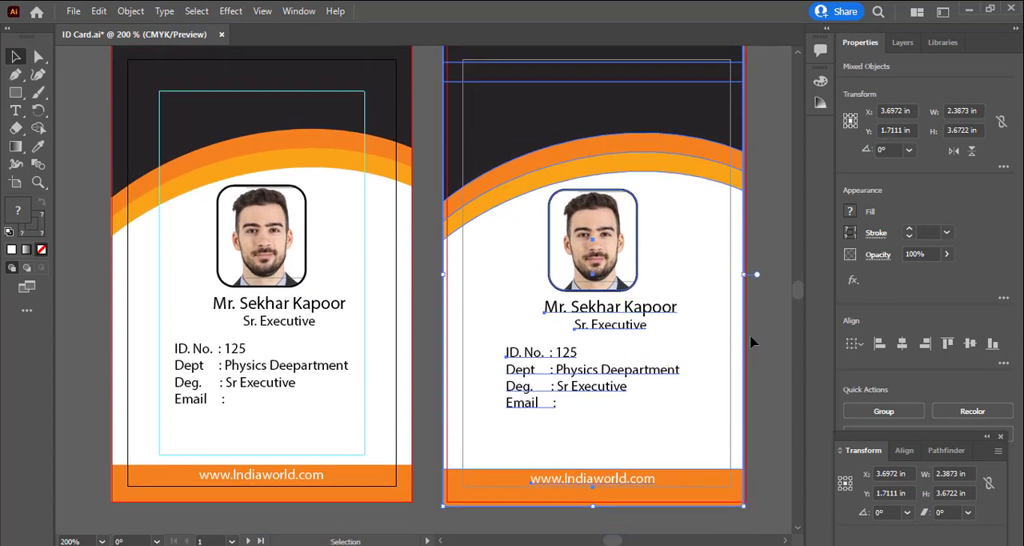
key("Right")
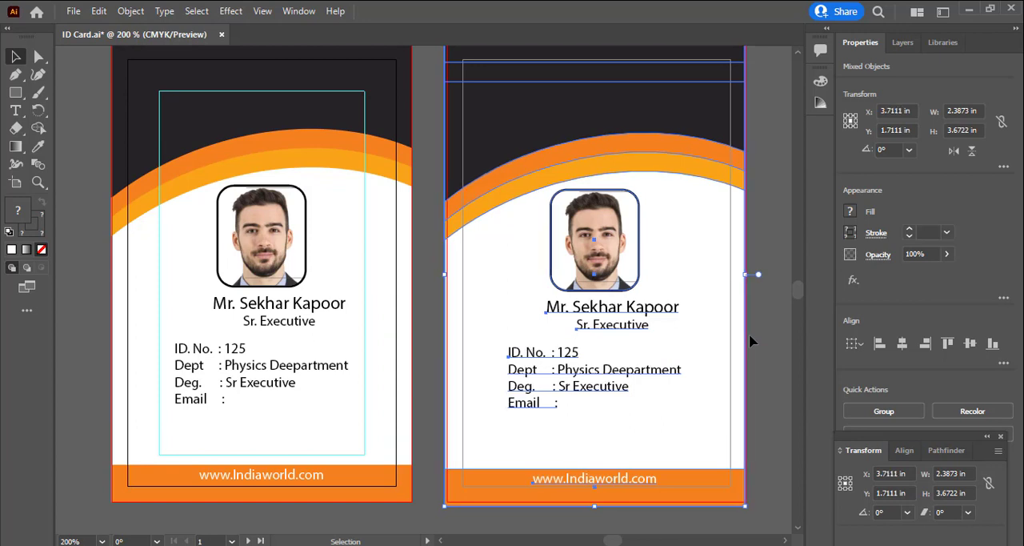
key("Right")
scroll(765, 362, "up", 1)
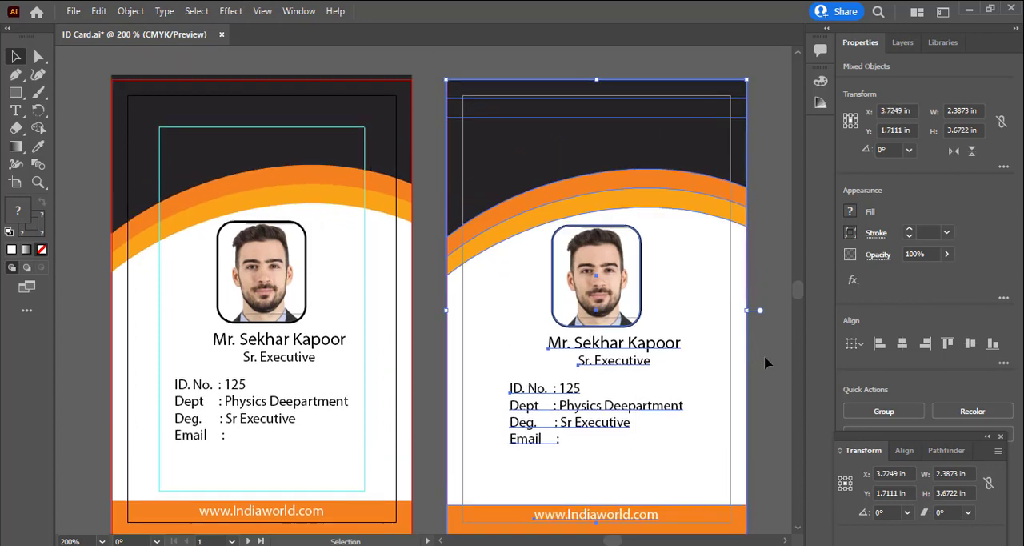
left_click(629, 312)
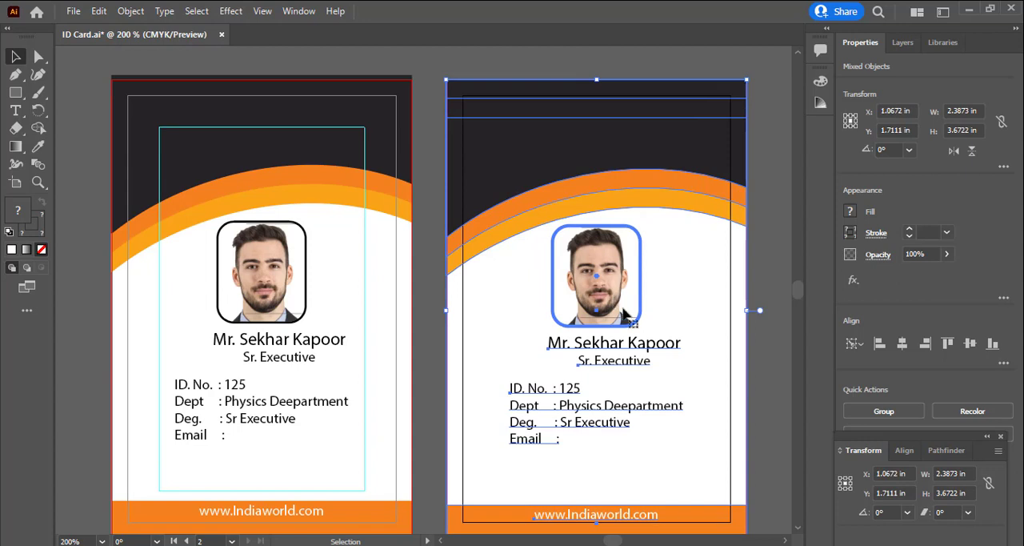
left_click(760, 377)
Delete the framed portrait, name, job title, ID details block and orange bar from the second artboard
left_click(609, 312)
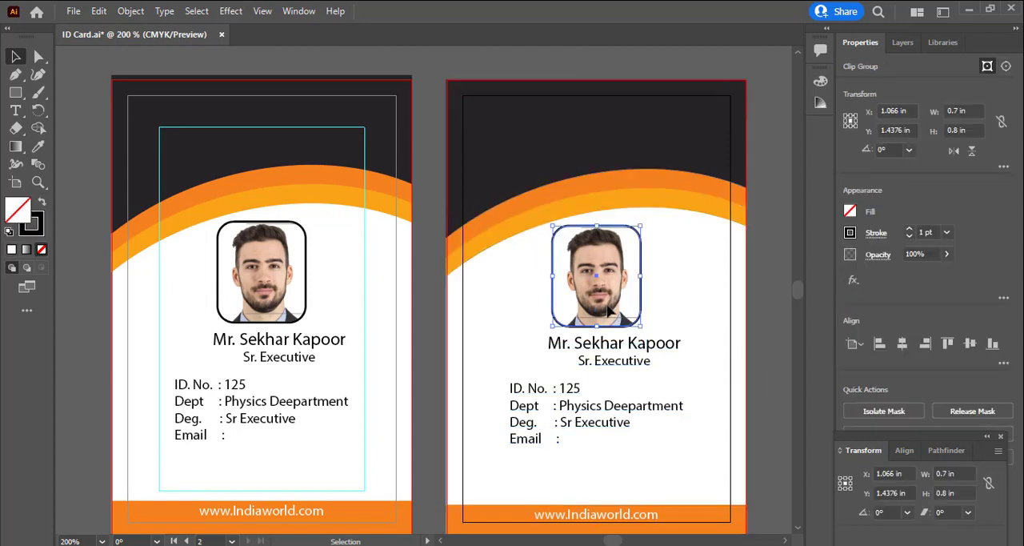
key("Delete")
left_click(613, 339)
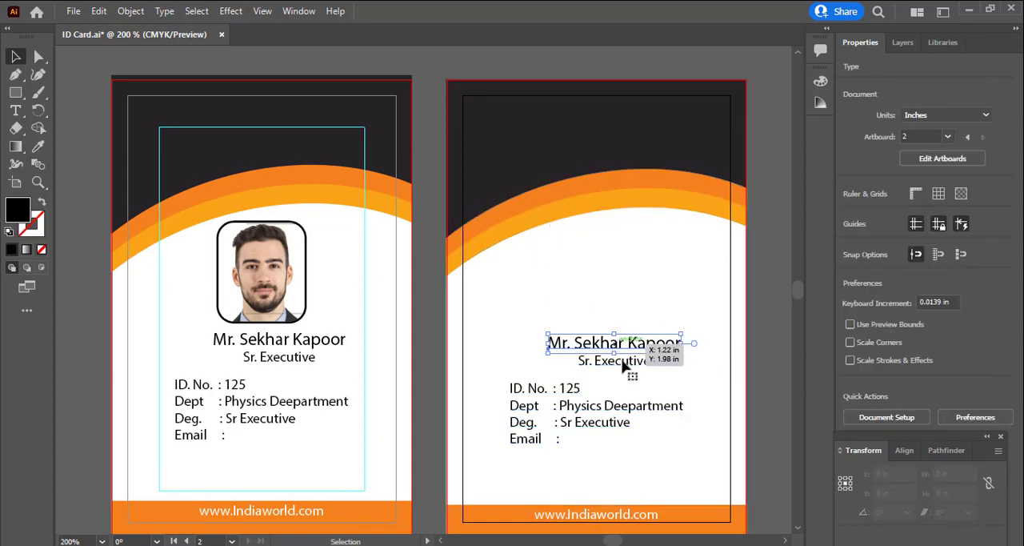
key("Delete")
left_click(621, 361)
key("Delete")
left_click(584, 404)
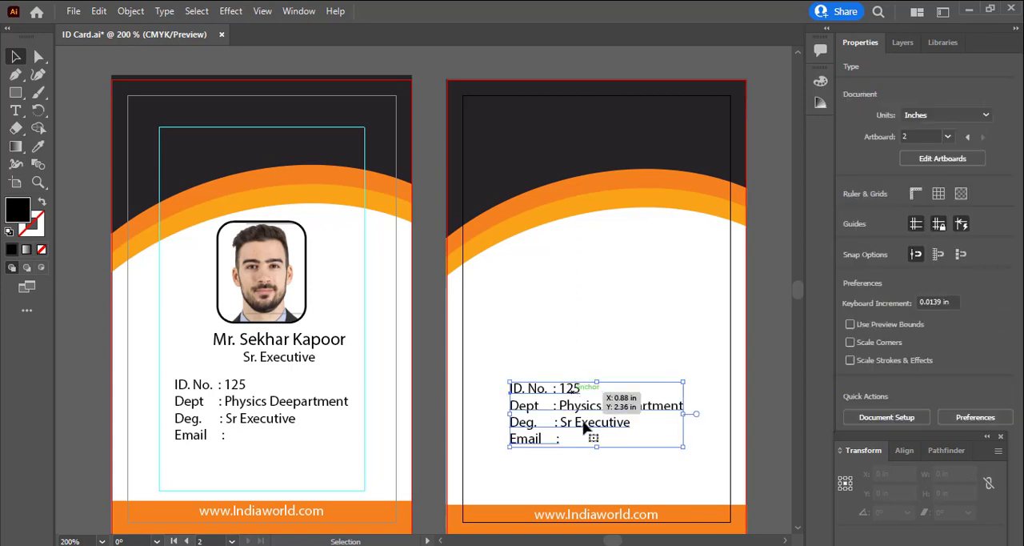
key("Delete")
scroll(665, 231, "down", 2)
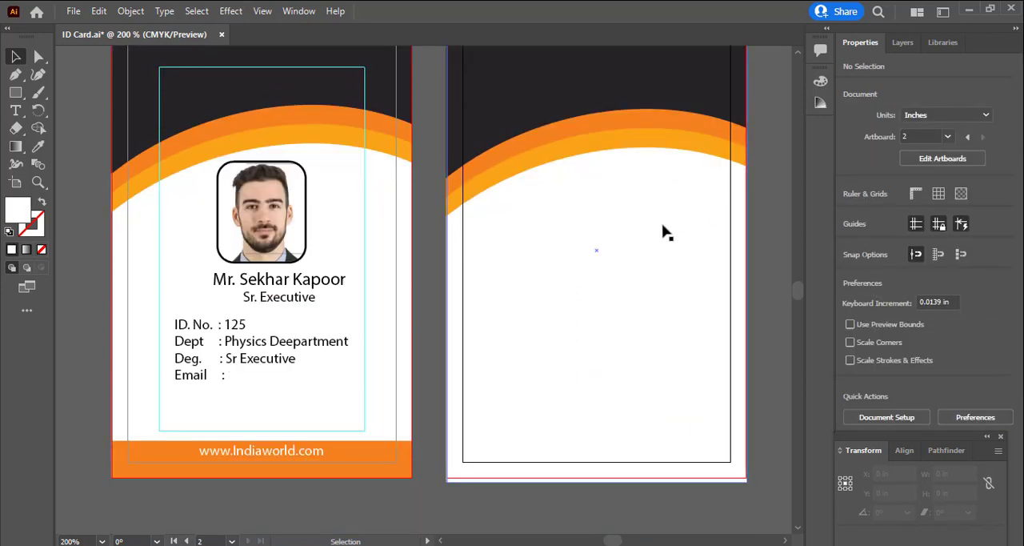
Rotate the dark, orange and yellow curved header shapes on the second artboard together by 180 degrees
left_click(658, 230, "ctrl+alt")
left_click_drag(529, 280, 646, 269)
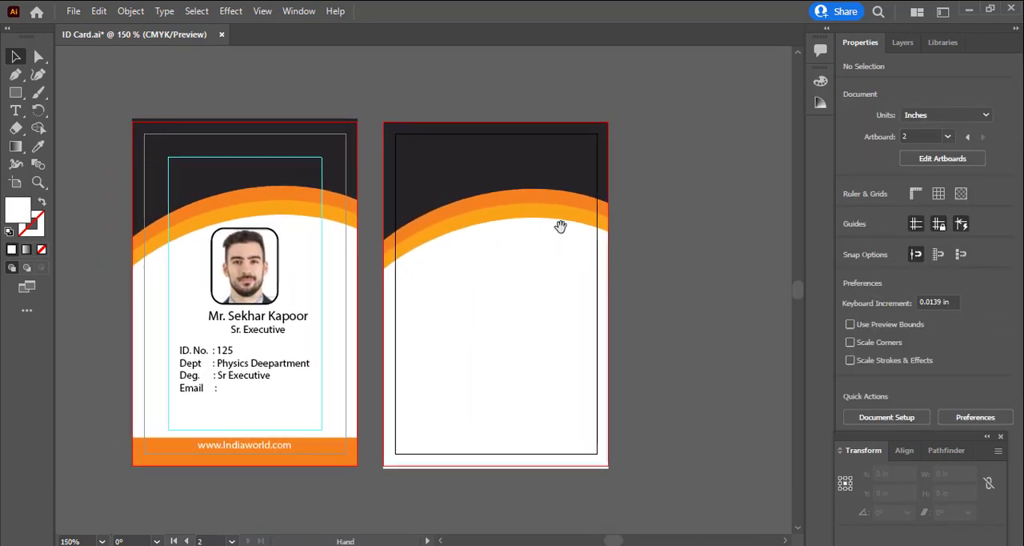
left_click(544, 205)
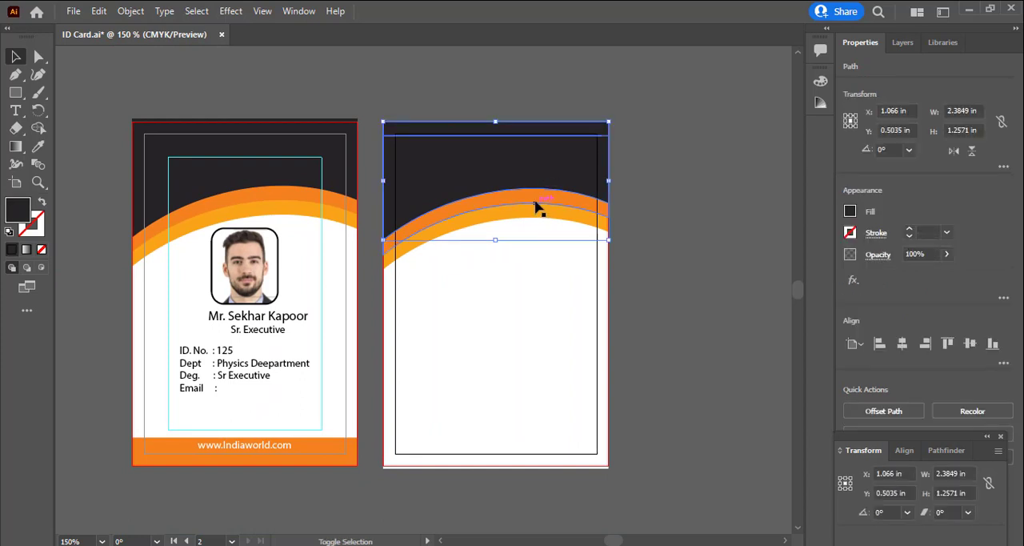
left_click(534, 201, "shift")
left_click(545, 216, "shift")
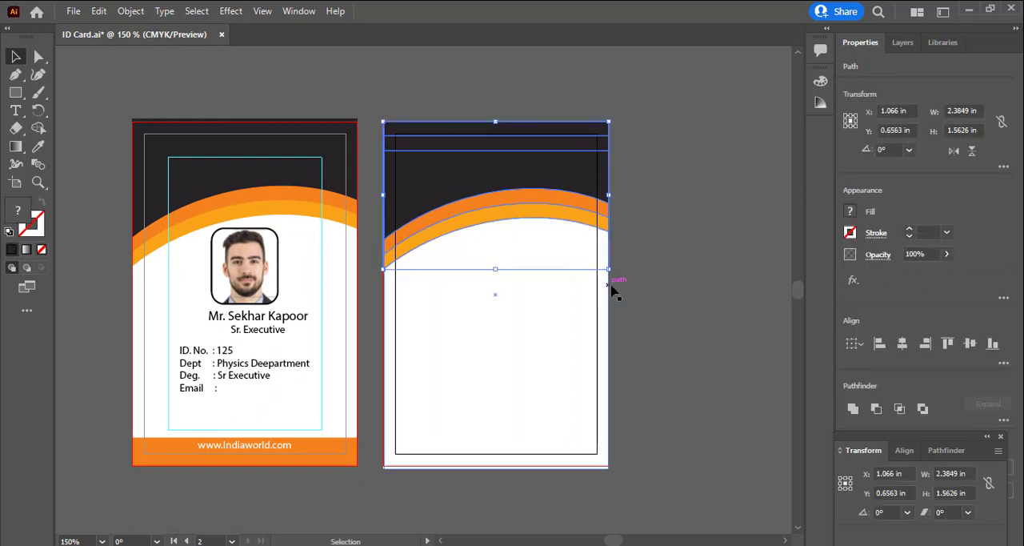
left_click_drag(611, 272, 432, 159)
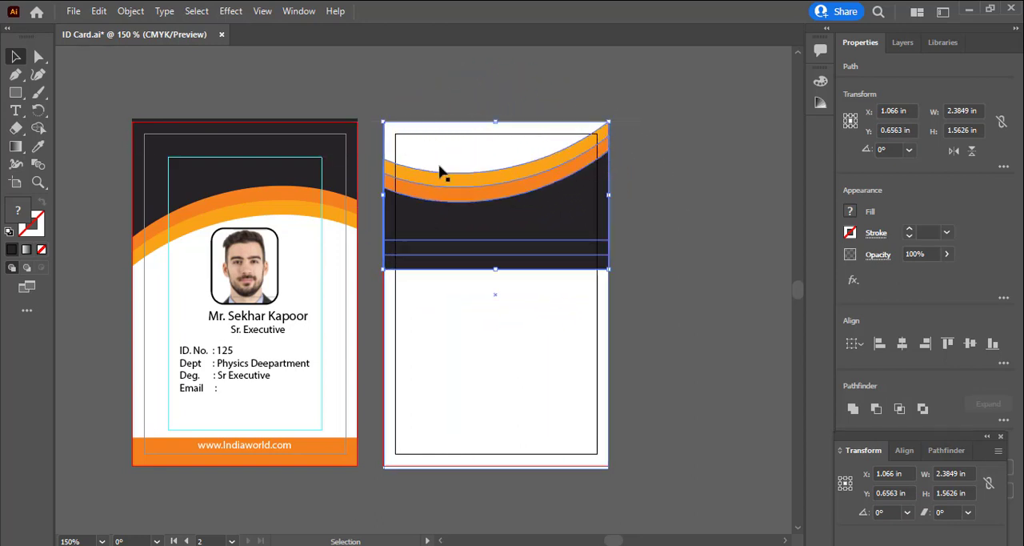
Move the rotated curved shapes down to the lower edge of the second artboard, behind the web address, and clear the selection
left_click_drag(514, 233, 508, 432)
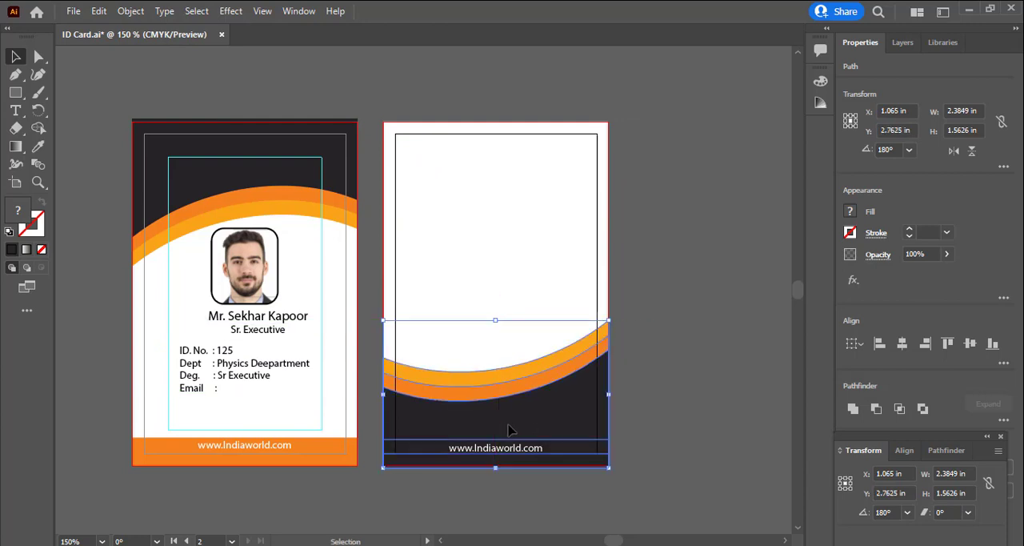
key("Left")
key("Right")
left_click(652, 436)
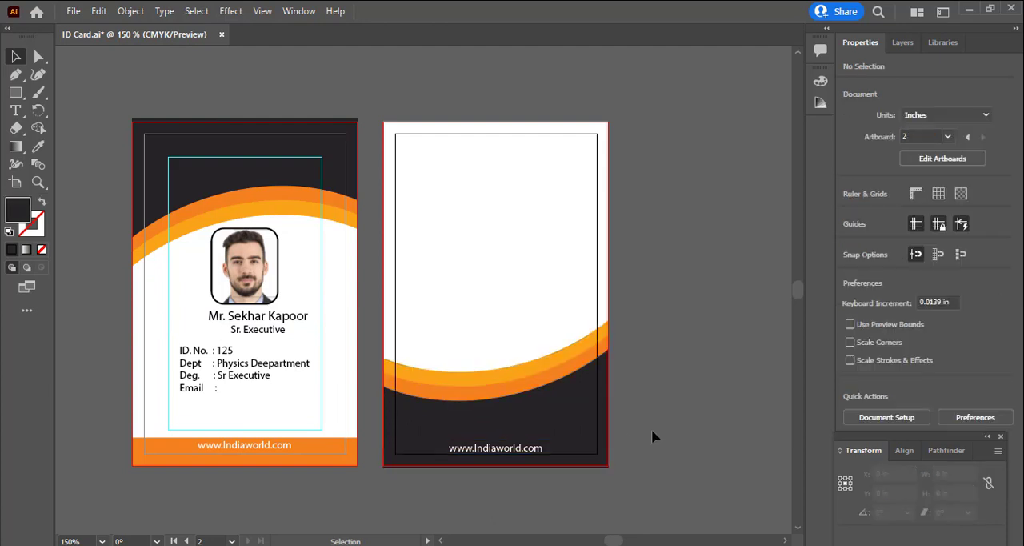
left_click_drag(512, 449, 508, 450)
left_click(608, 431)
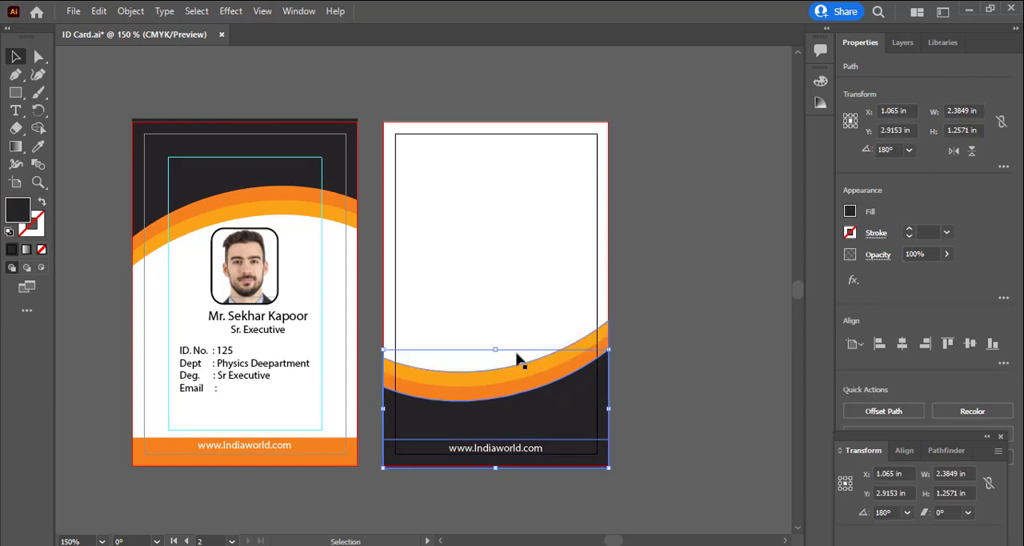
left_click(517, 354)
Switch to the web browser, search Google for "executive" and open the Wikipedia article "Executive (government)"
right_click(912, 545)
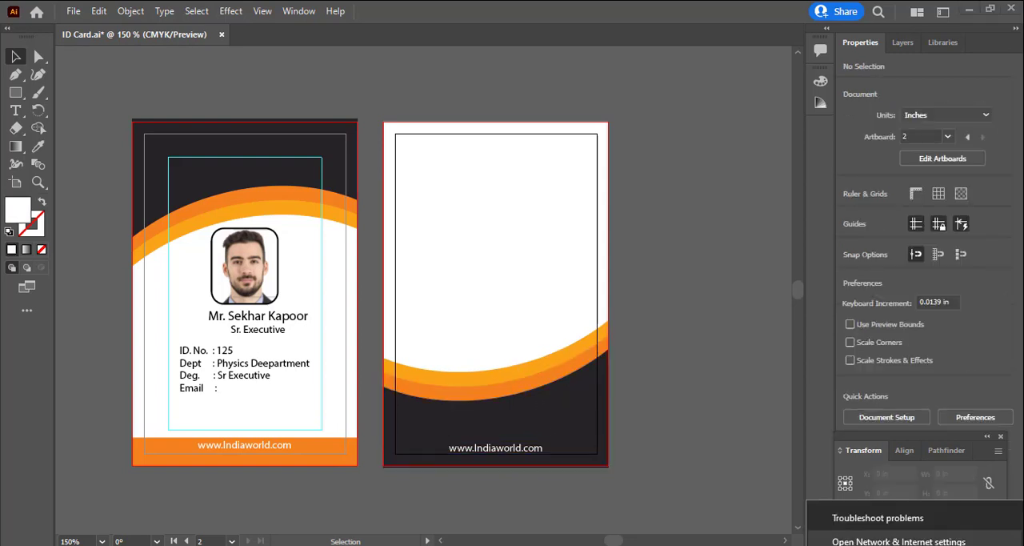
left_click(889, 543)
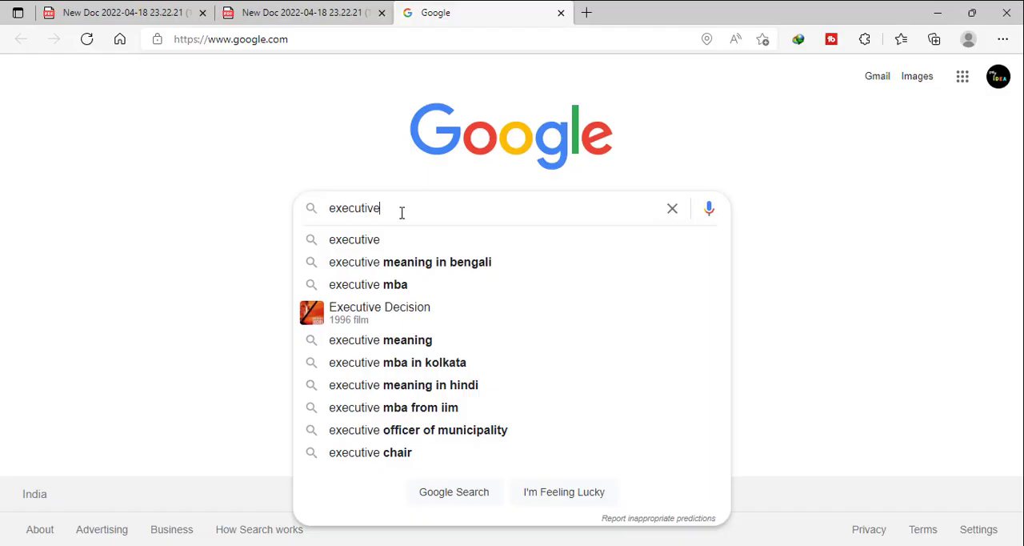
key("Return")
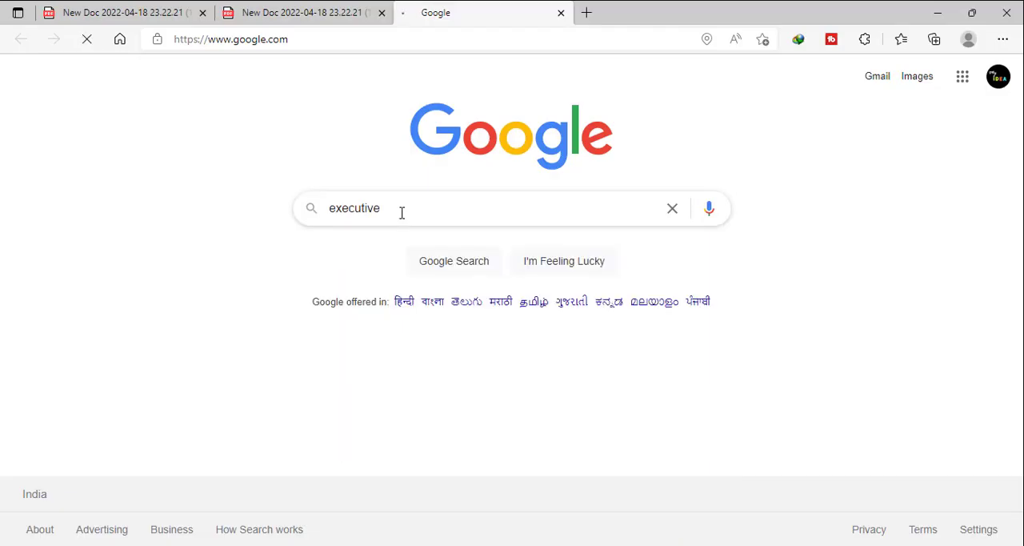
scroll(312, 362, "down", 6)
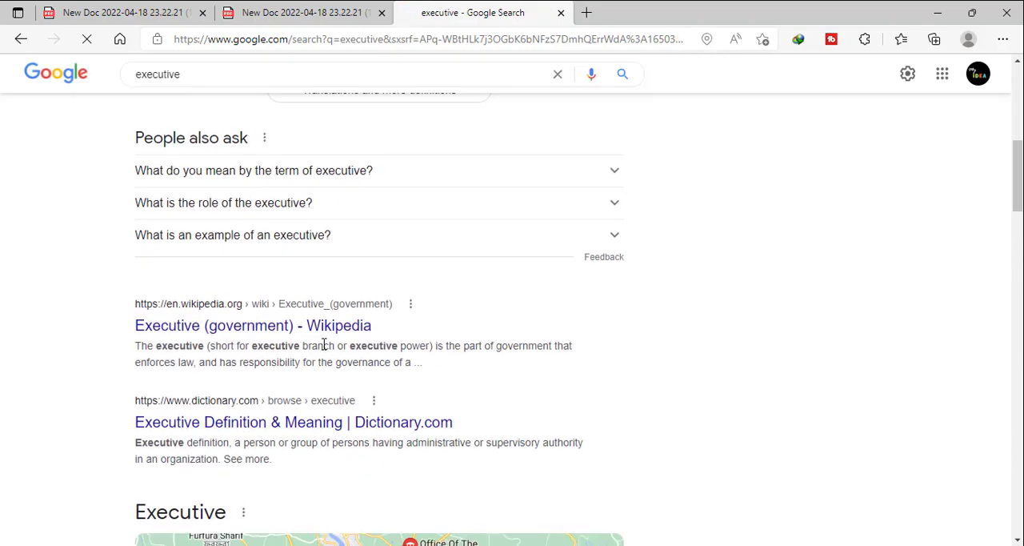
left_click(325, 336)
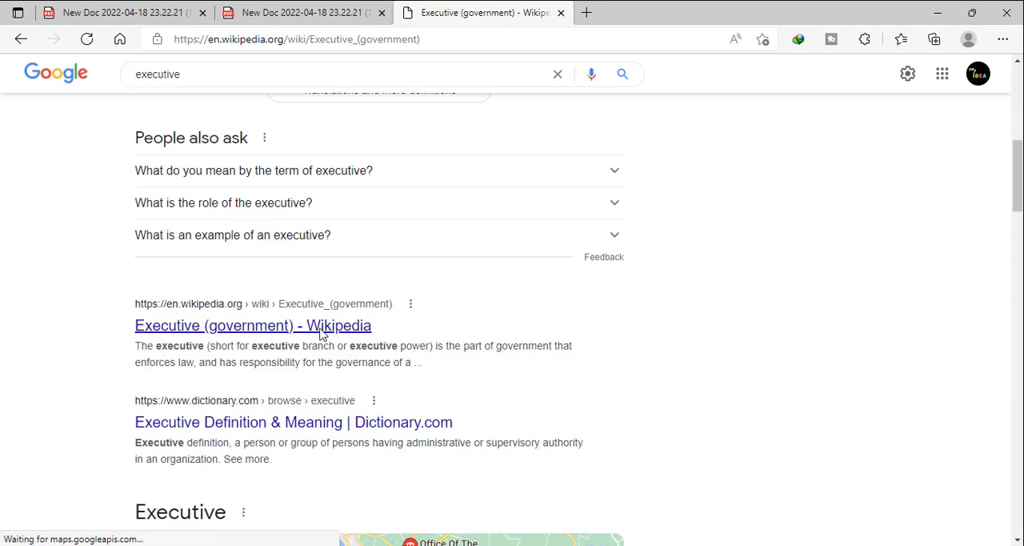
Copy the article paragraph starting "In political systems based on the principle of separation of powers" and switch back to Illustrator
scroll(192, 322, "down", 1)
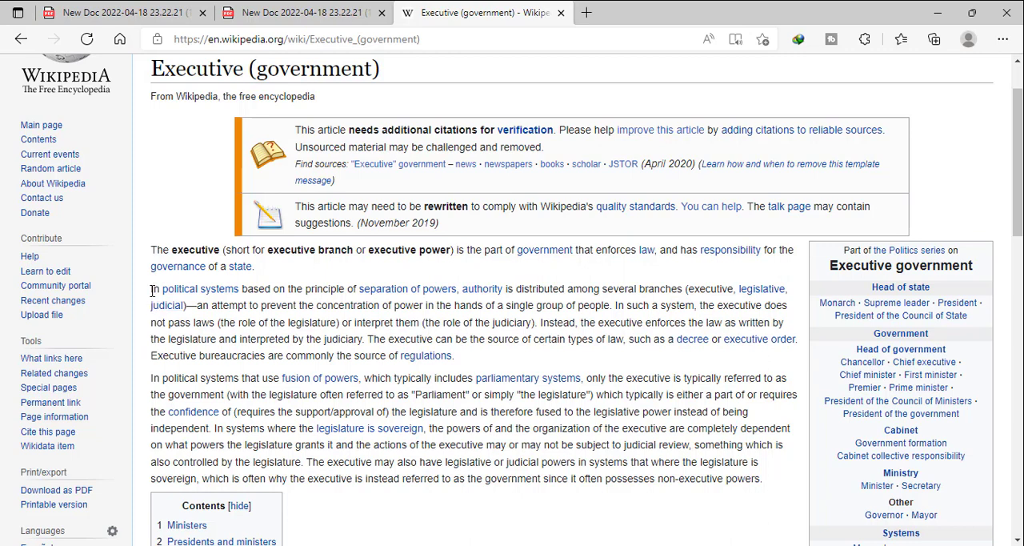
left_click_drag(153, 291, 192, 324)
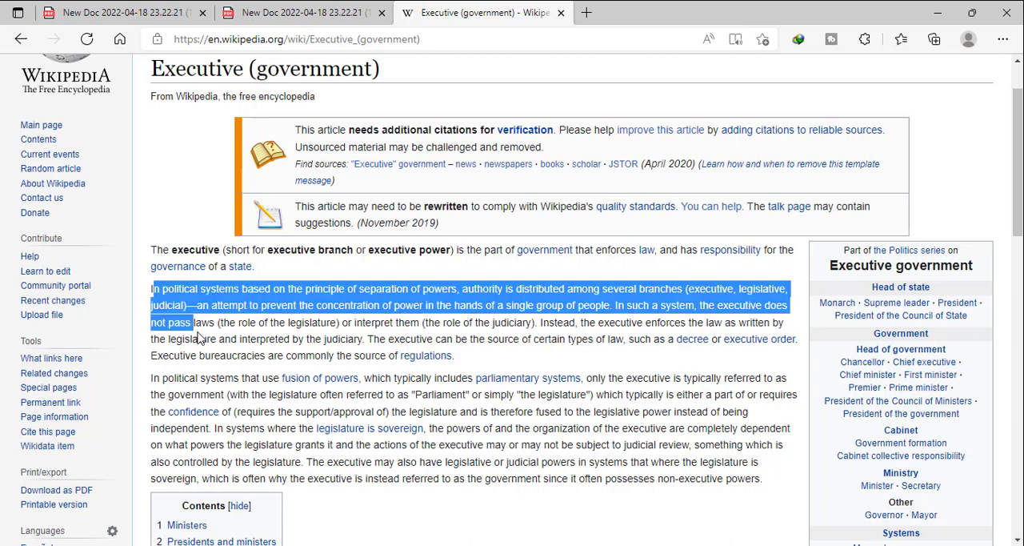
left_click(153, 291)
left_click_drag(153, 290, 470, 359)
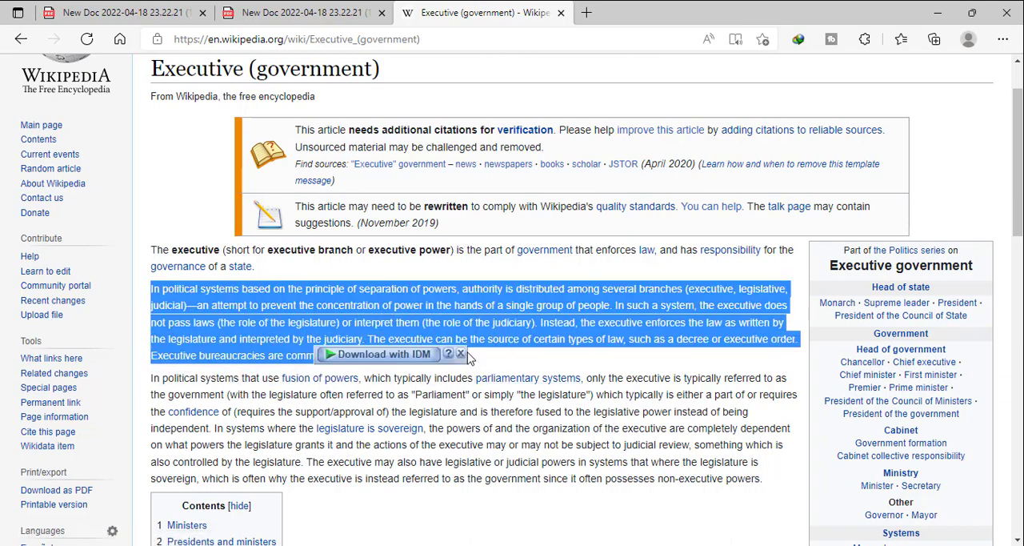
key("alt+Tab")
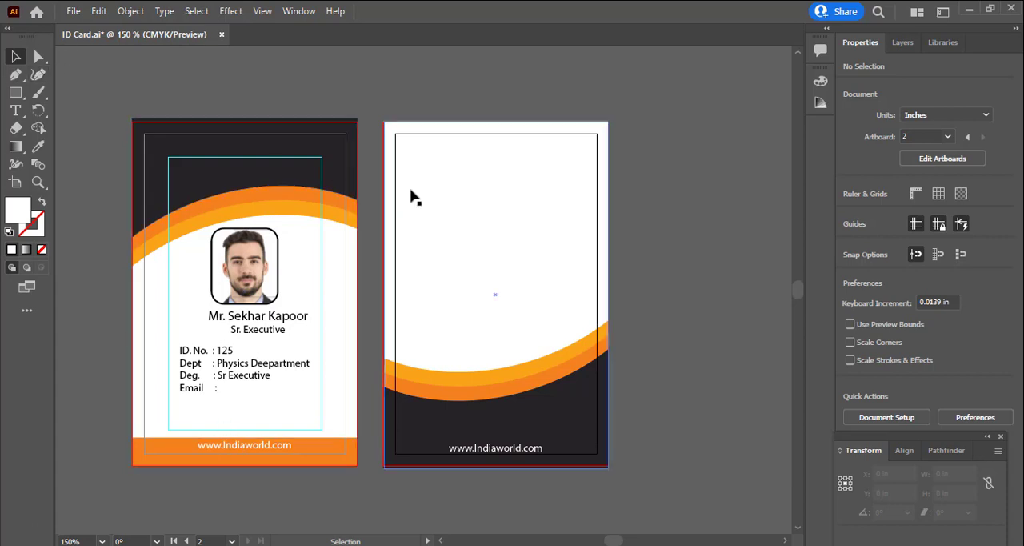
Draw a rectangle about 1.98 x 0.86 in near the top of the second artboard, try pasting the copied text, and undo the paste
left_click(15, 93)
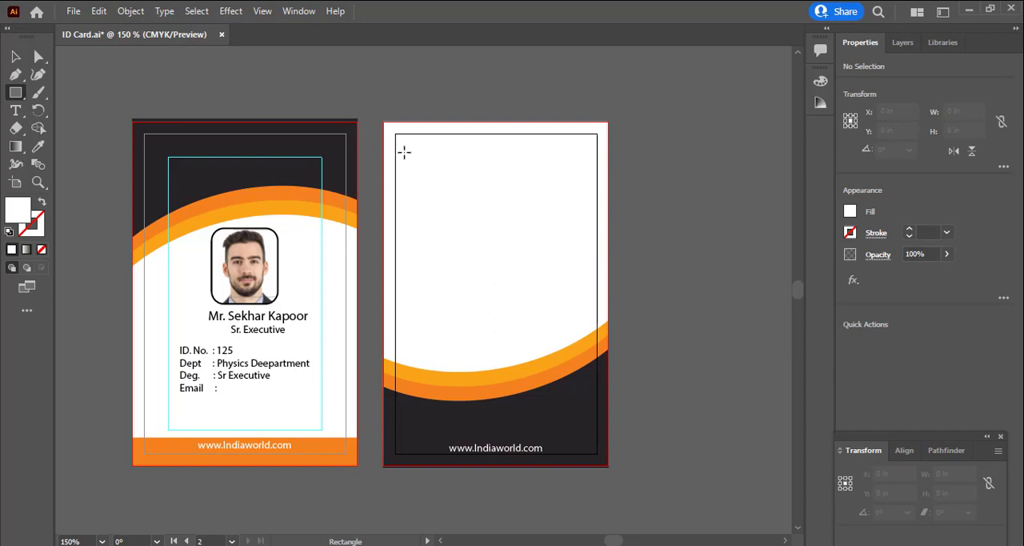
left_click_drag(402, 147, 589, 227)
key("ctrl+v")
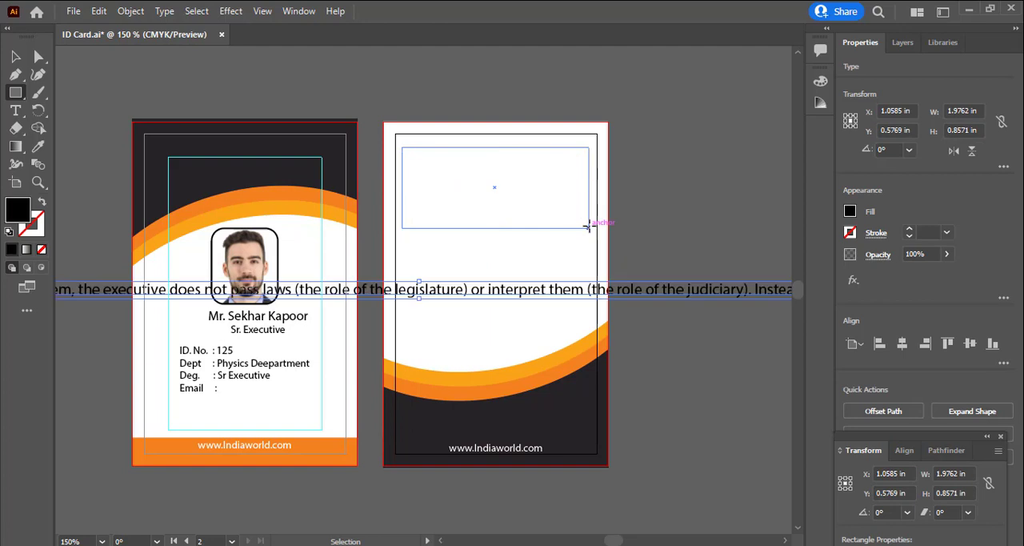
key("ctrl+z")
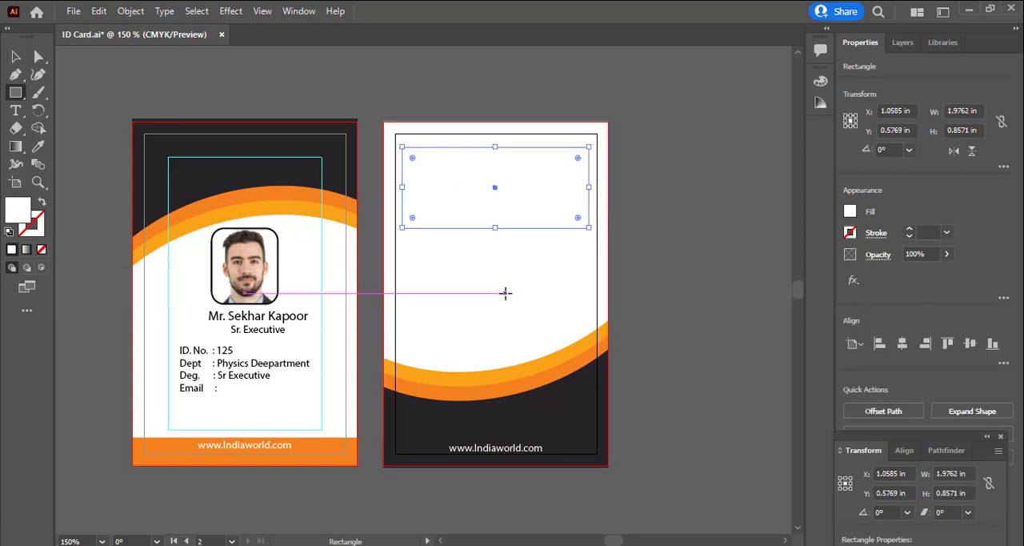
Undo the drawn rectangle, then paste the copied paragraph into a new text frame about 2.03 x 1.08 in near the second artboard's upper edge
key("ctrl+z")
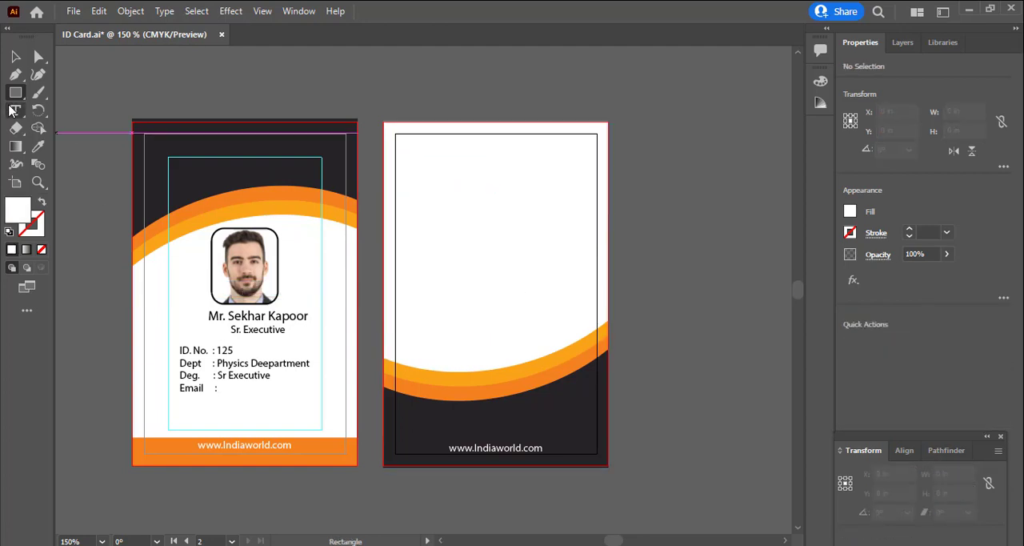
left_click(16, 112)
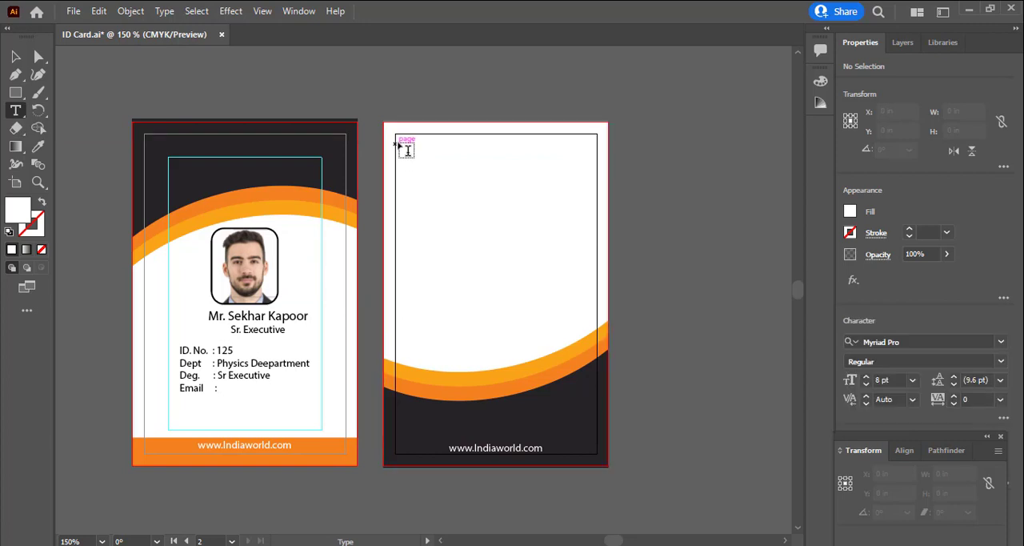
left_click_drag(400, 142, 596, 240)
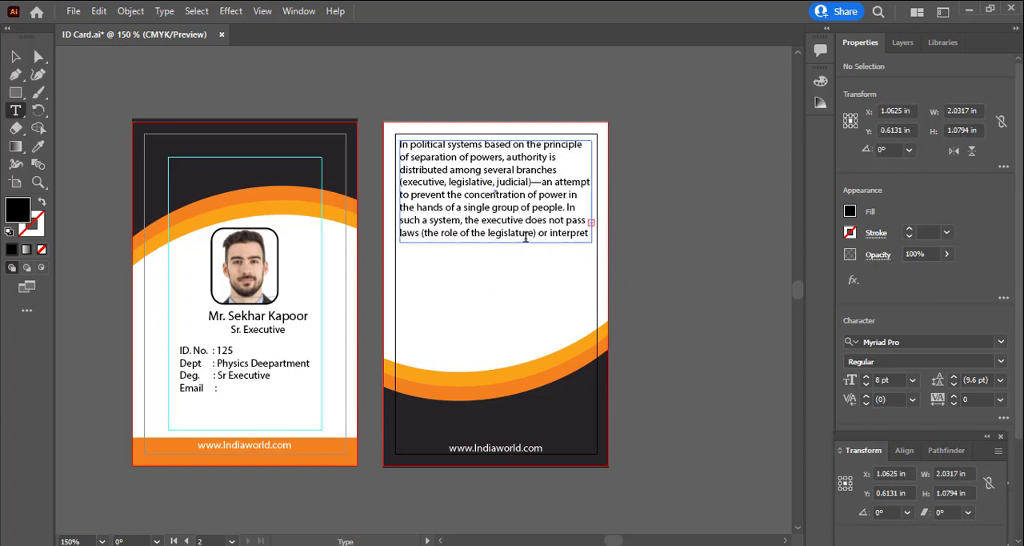
Reduce all of the pasted paragraph's text to 6 pt so it fits inside its frame
key("ctrl+a")
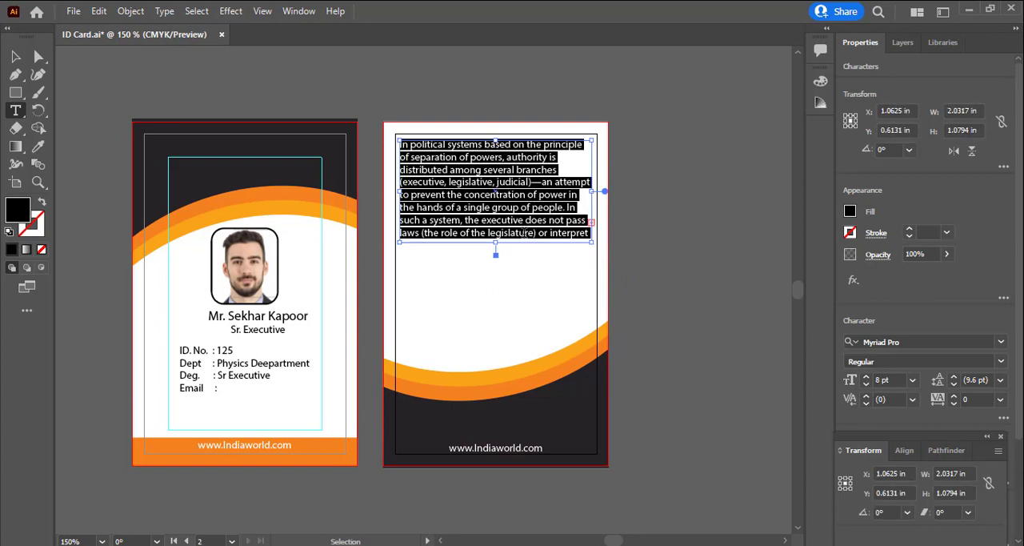
key("ctrl+shift+comma")
key("ctrl+shift+comma")
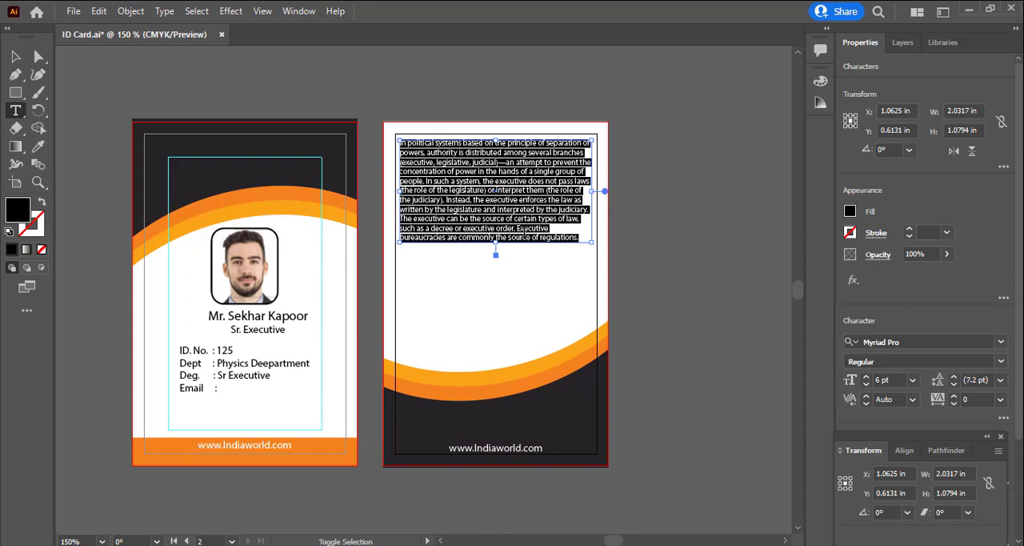
key("ctrl+shift+period")
left_click(904, 450)
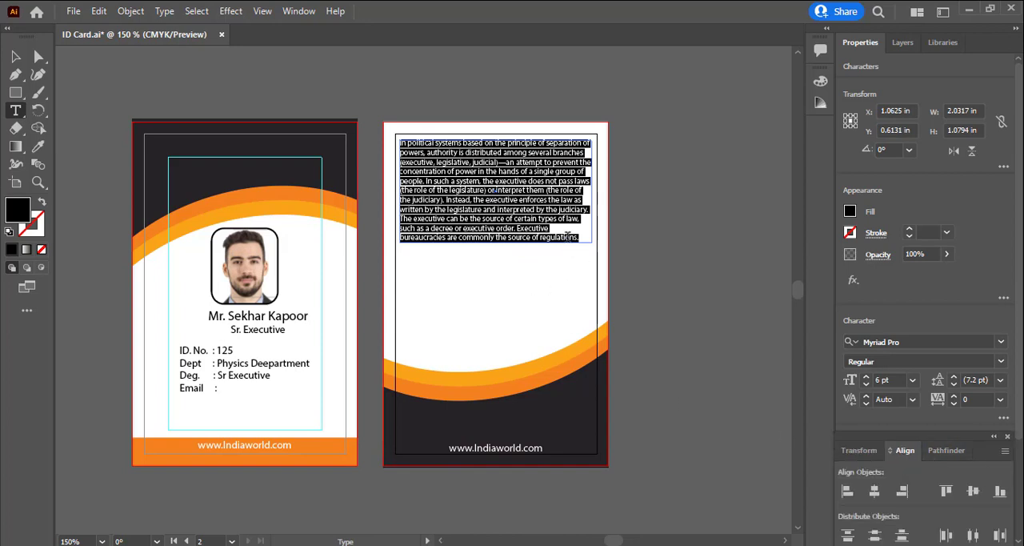
left_click(903, 42)
left_click(942, 43)
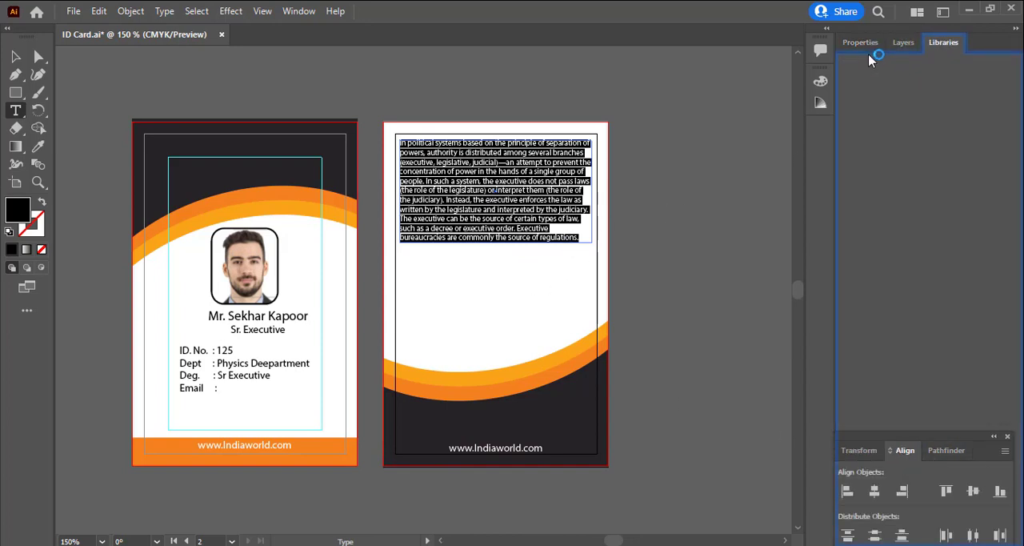
left_click(860, 43)
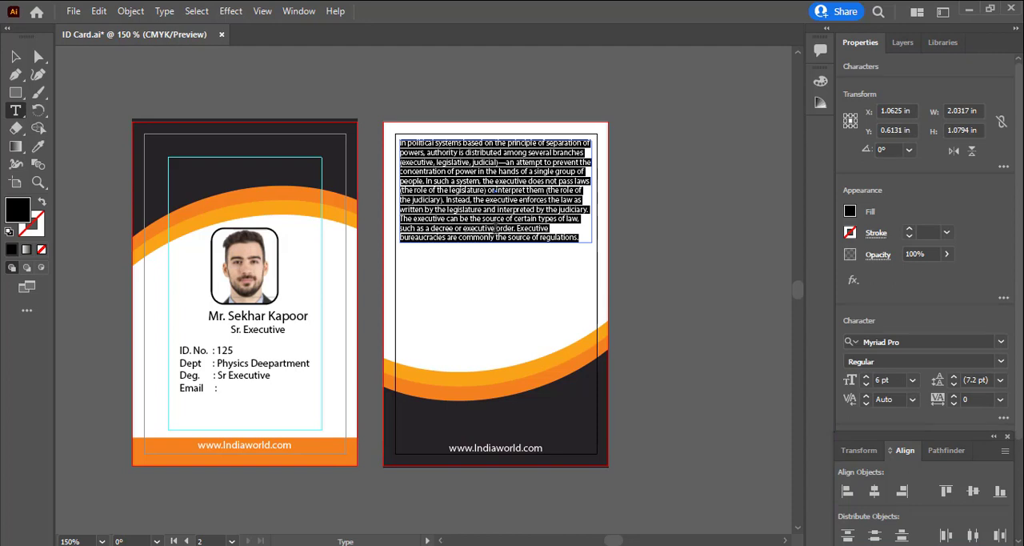
Leave text editing and, in the browser, copy the article text from "In political systems that use fusion of powers" to "the legislature is sovereign,"
left_click(532, 238)
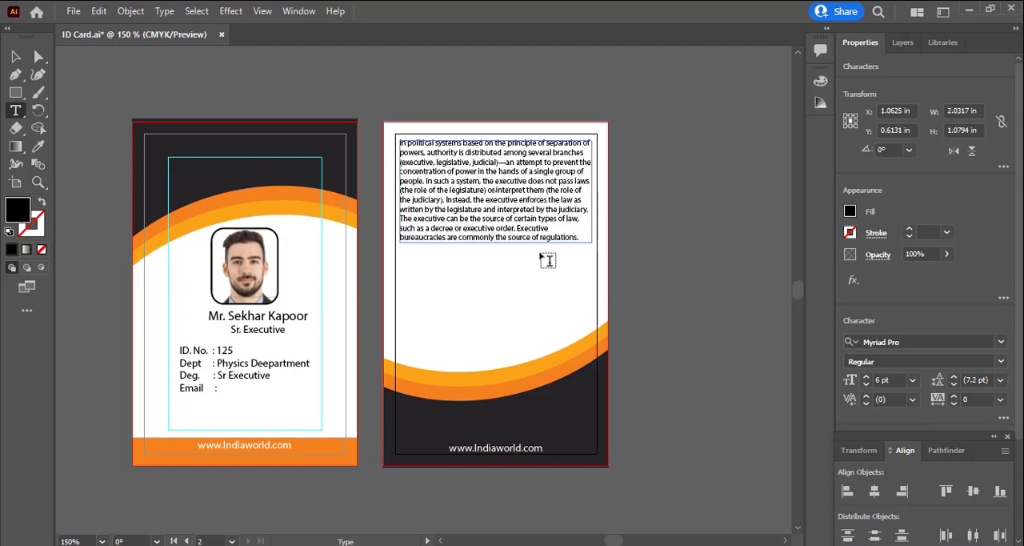
key("Escape")
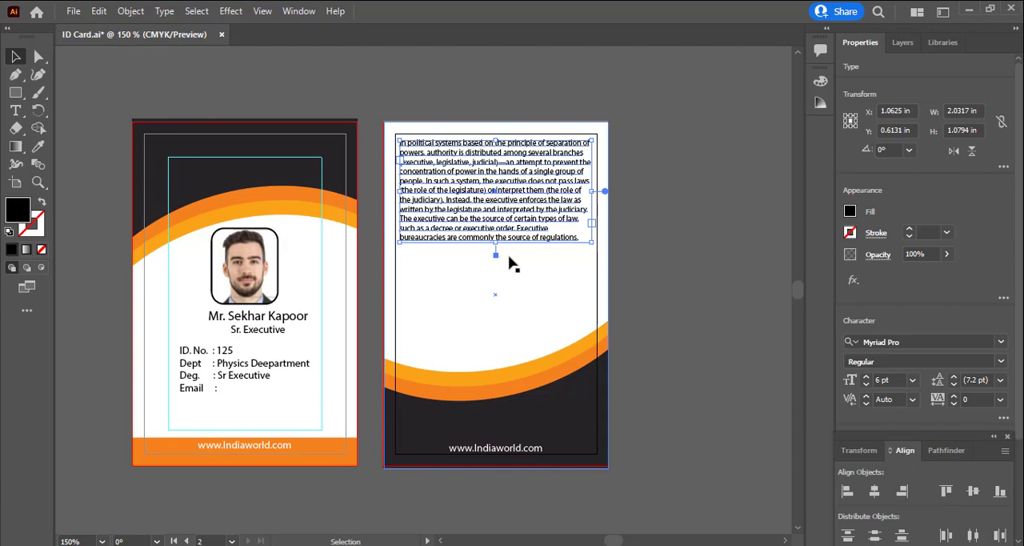
key("alt+Tab")
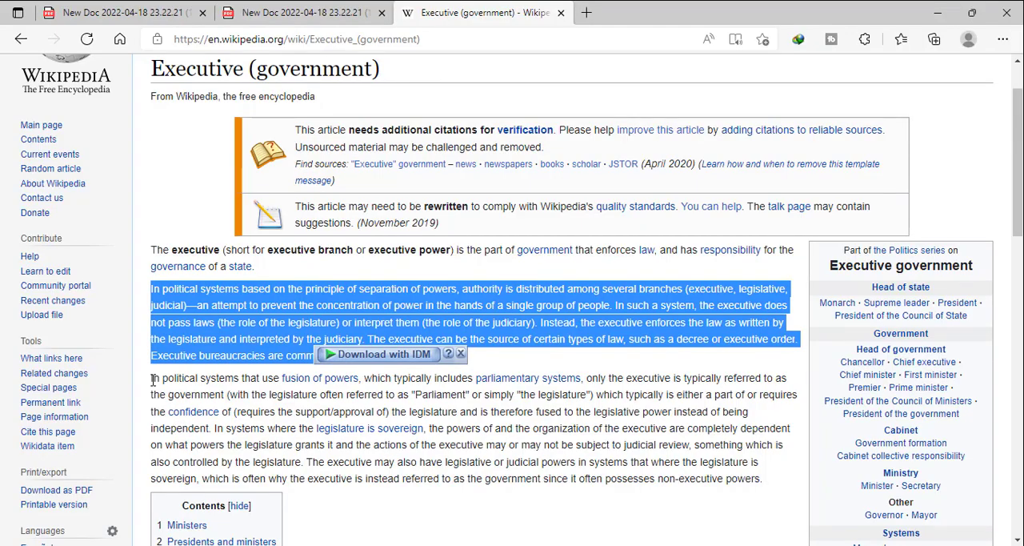
left_click_drag(152, 380, 419, 410)
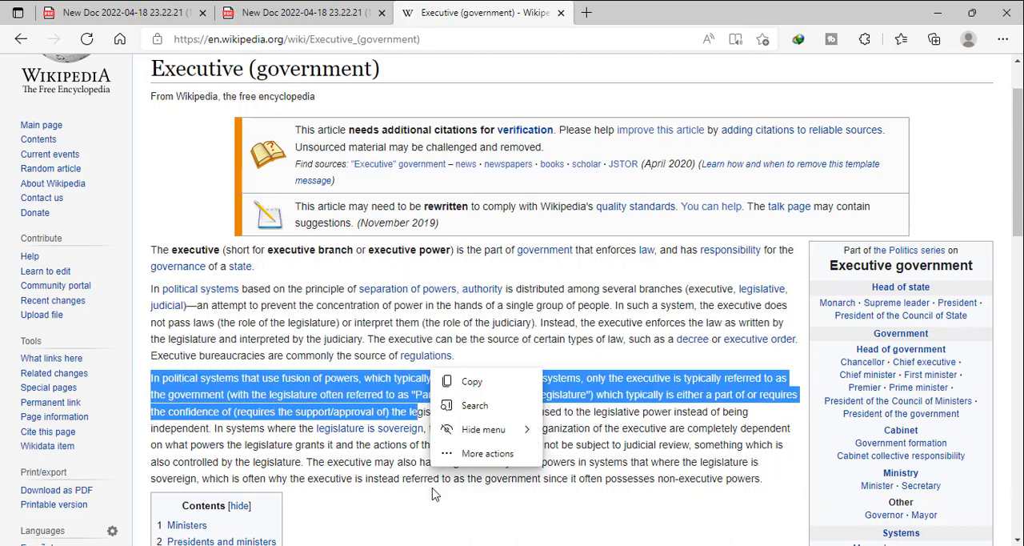
left_click(396, 450)
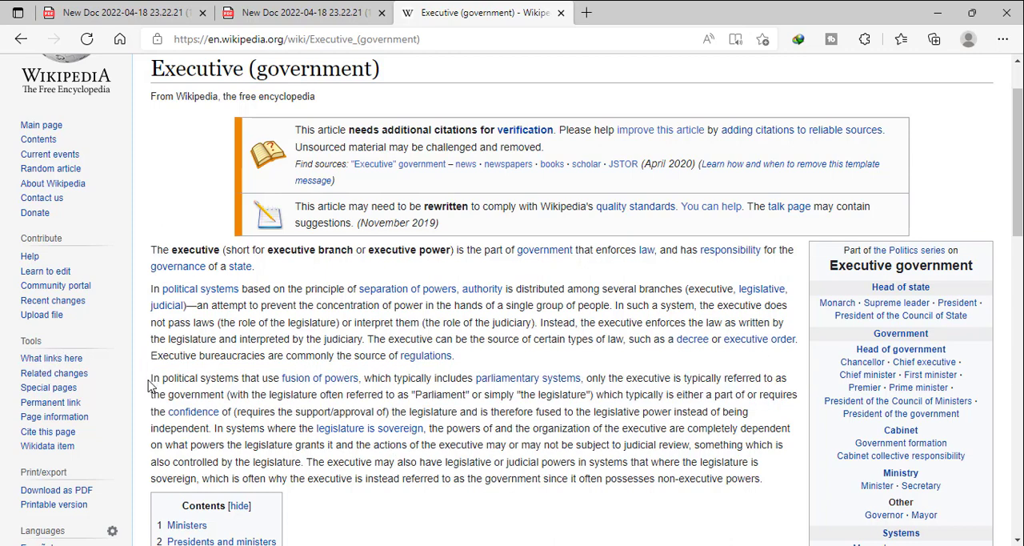
left_click_drag(159, 390, 742, 417)
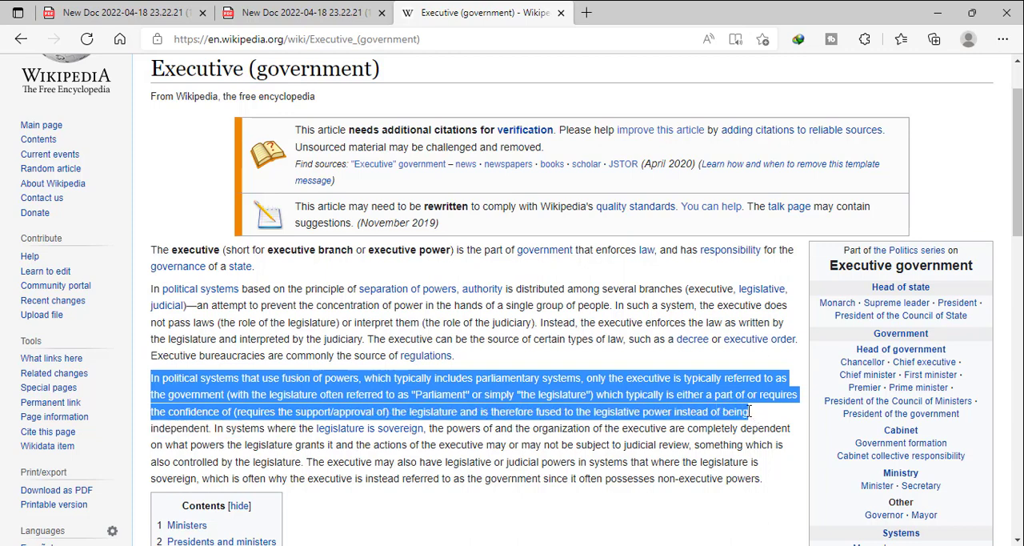
left_click_drag(749, 412, 430, 428)
key("ctrl+c")
Switch back to Illustrator and paste the copied text into a new text frame about 1.8 x 0.9 in below the first paragraph
key("alt+Tab")
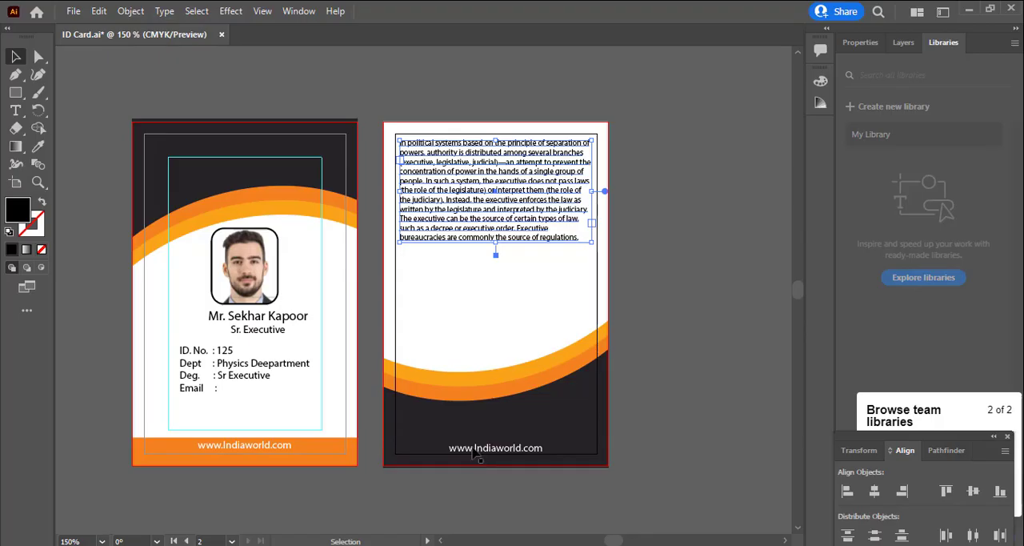
left_click(15, 111)
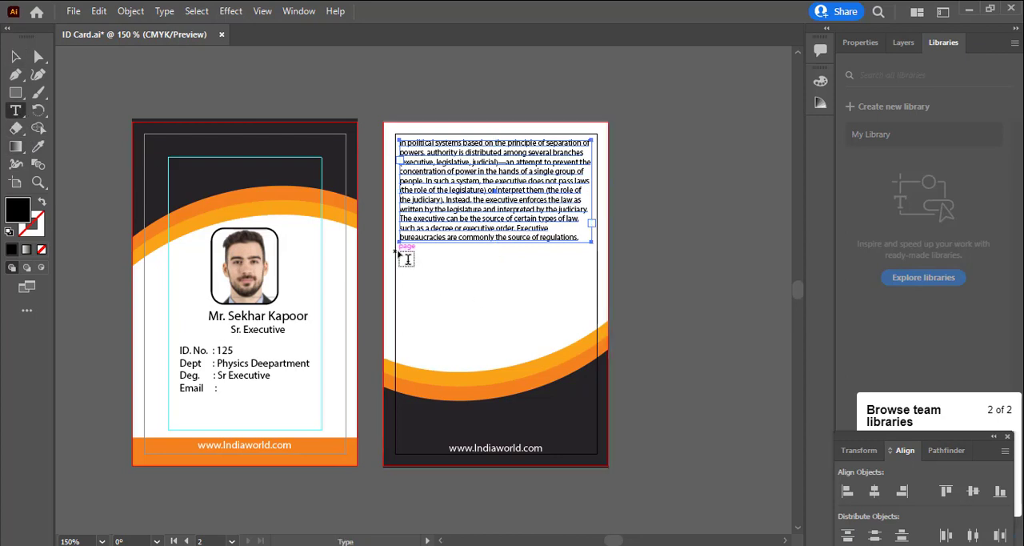
left_click_drag(399, 251, 572, 340)
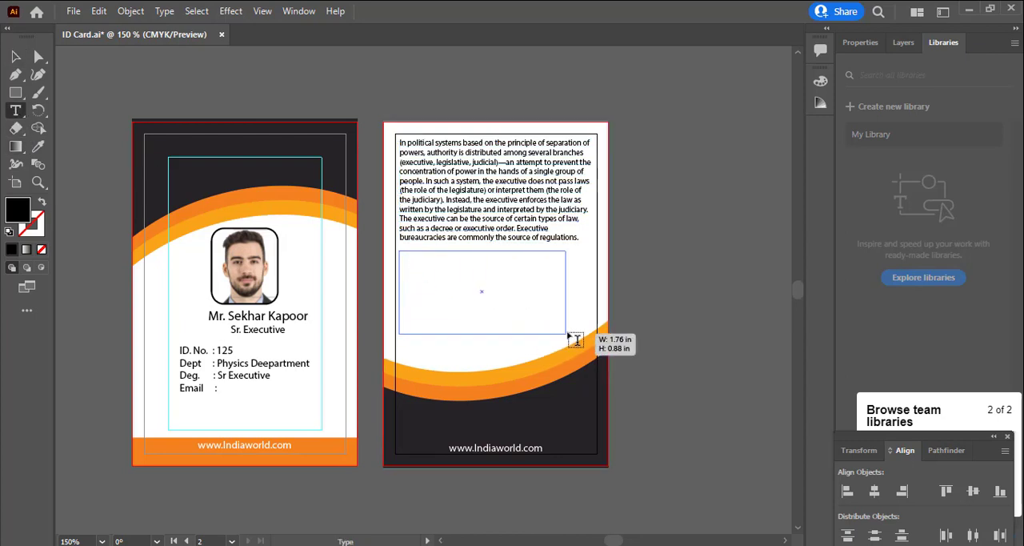
key("ctrl+v")
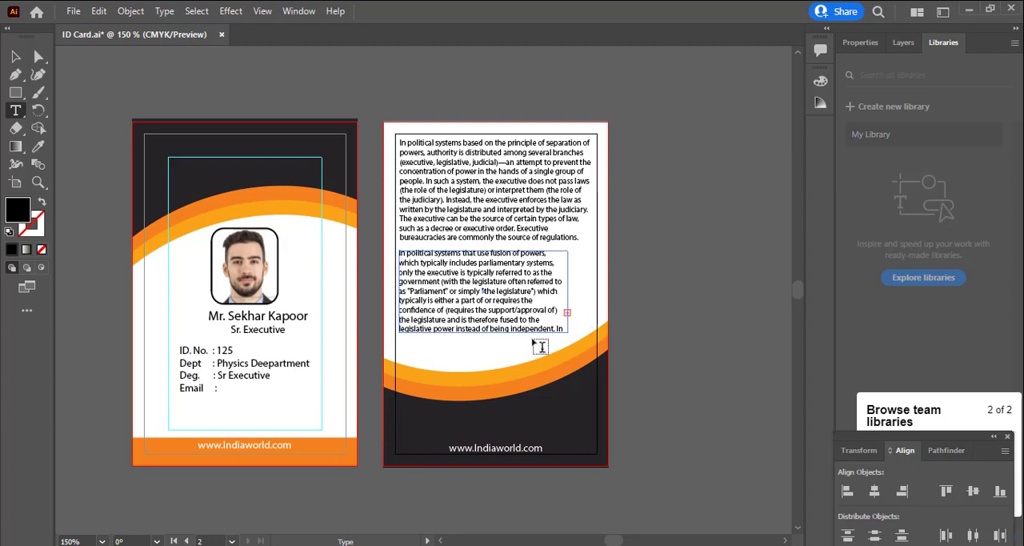
Try a smaller and a larger font size on the second paragraph
triple_click(523, 320)
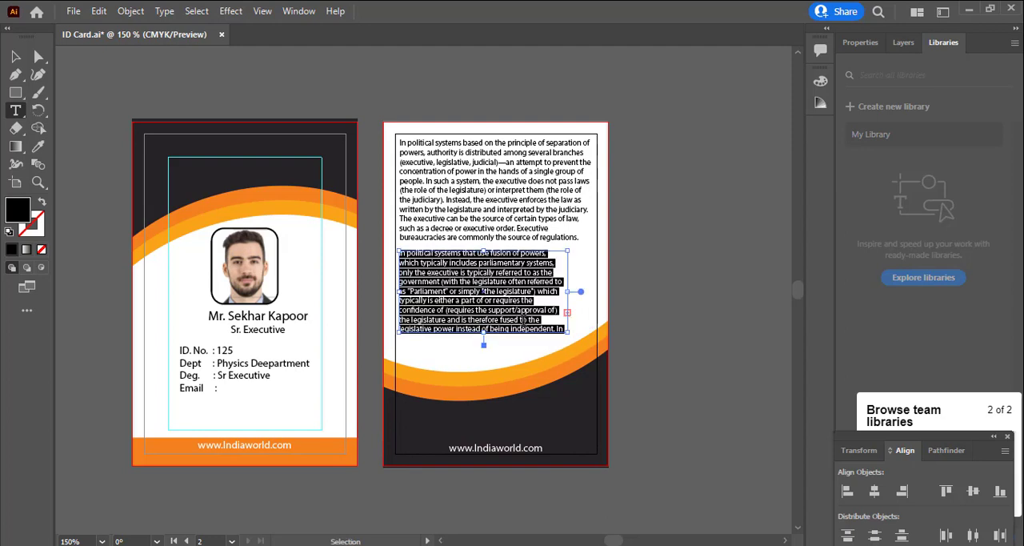
key("ctrl+shift+comma")
key("ctrl+shift+period")
key("ctrl+shift+period")
Widen the second paragraph's text frame to the width of the first, line it up with it, and clear the selection
left_click(14, 57)
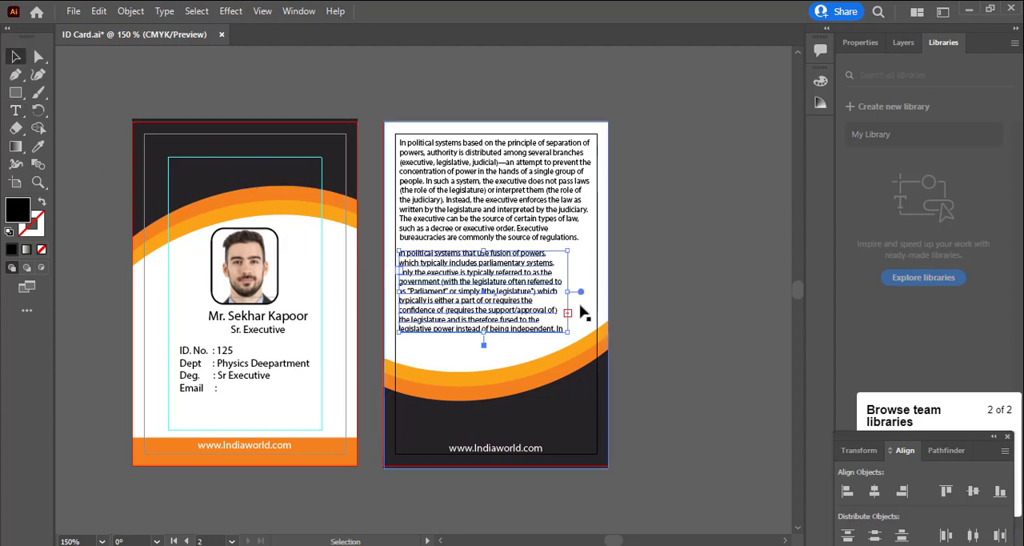
left_click_drag(568, 291, 591, 296)
left_click(639, 301)
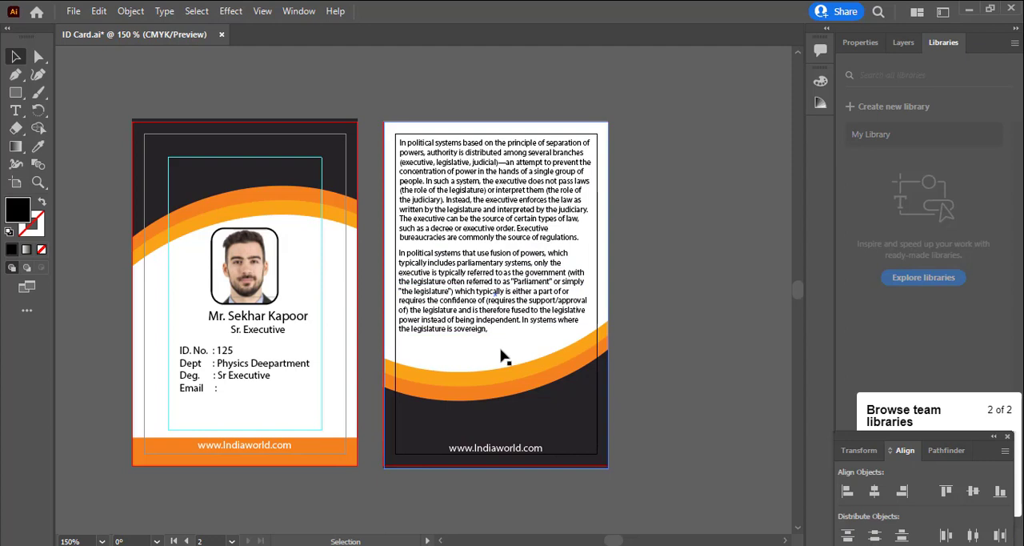
left_click(497, 327)
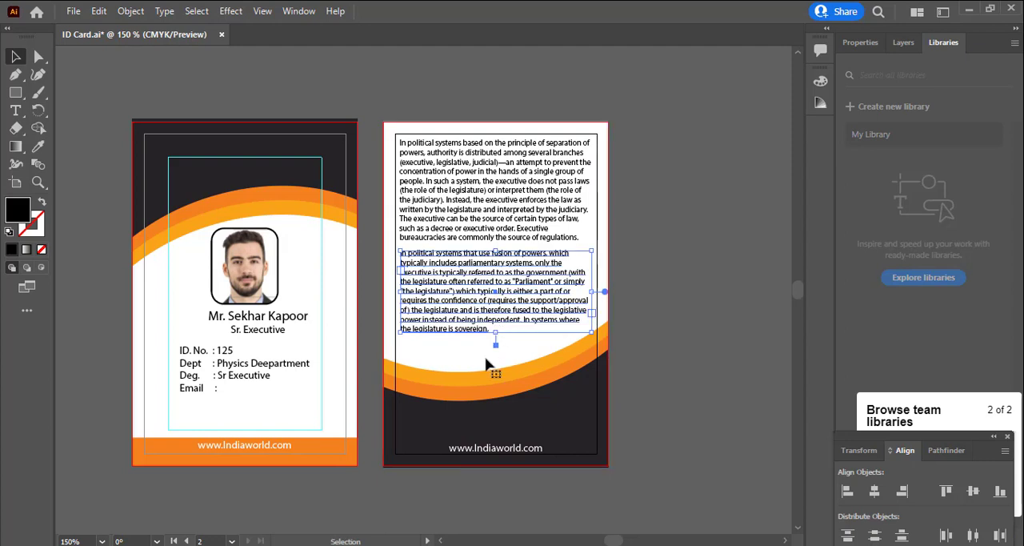
left_click(489, 366)
left_click(682, 371)
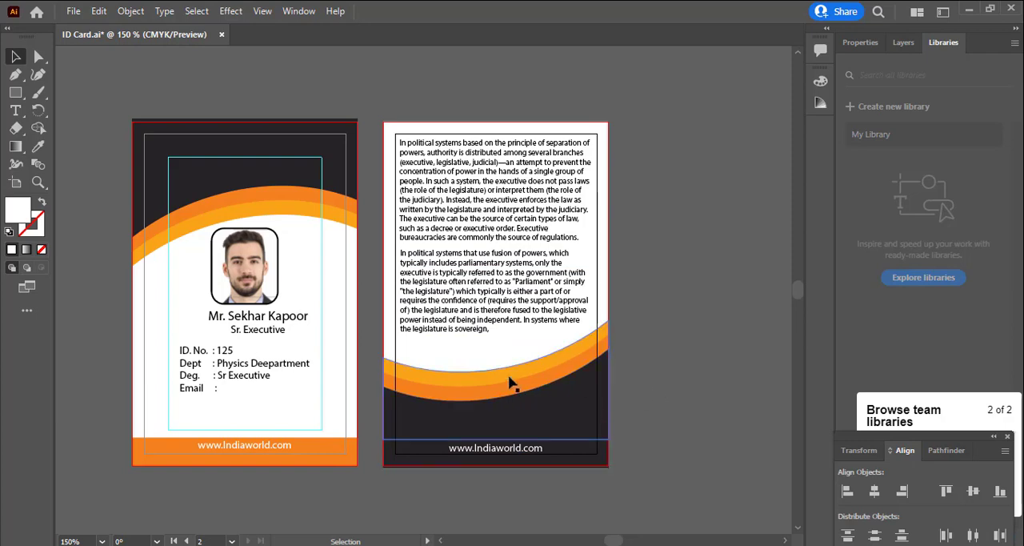
Save the changes to ID Card.ai and clear the selection
key("space")
left_click_drag(509, 382, 556, 378)
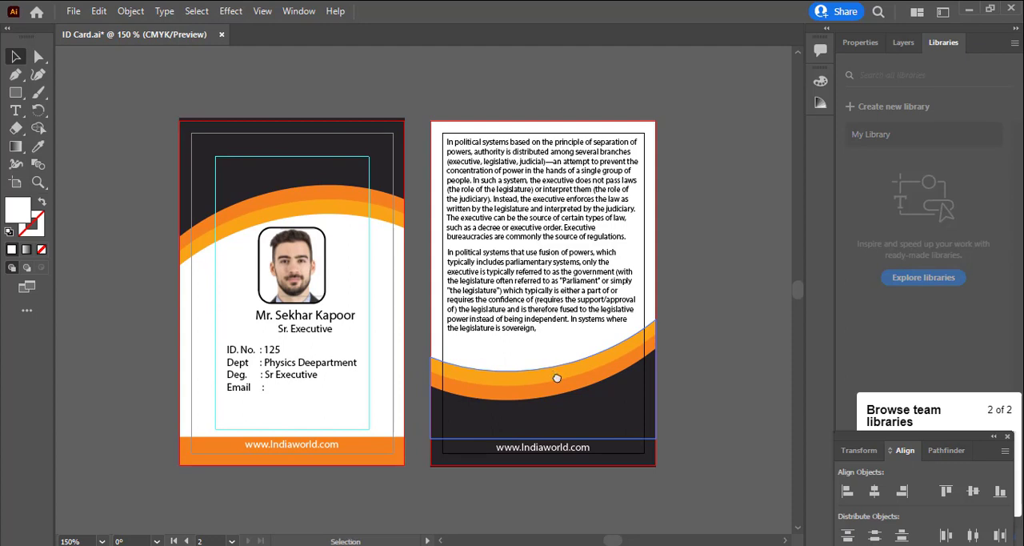
key("ctrl+s")
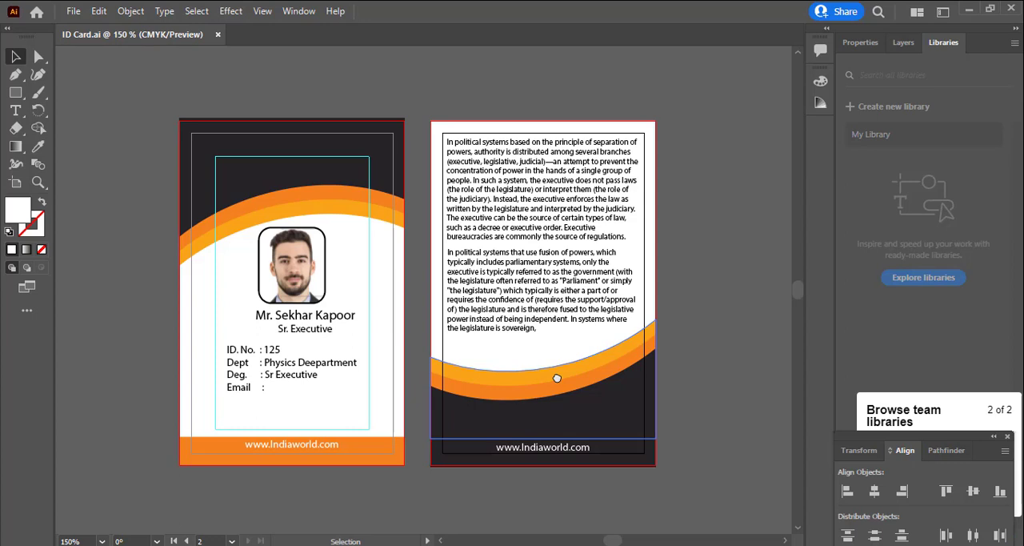
left_click(699, 419)
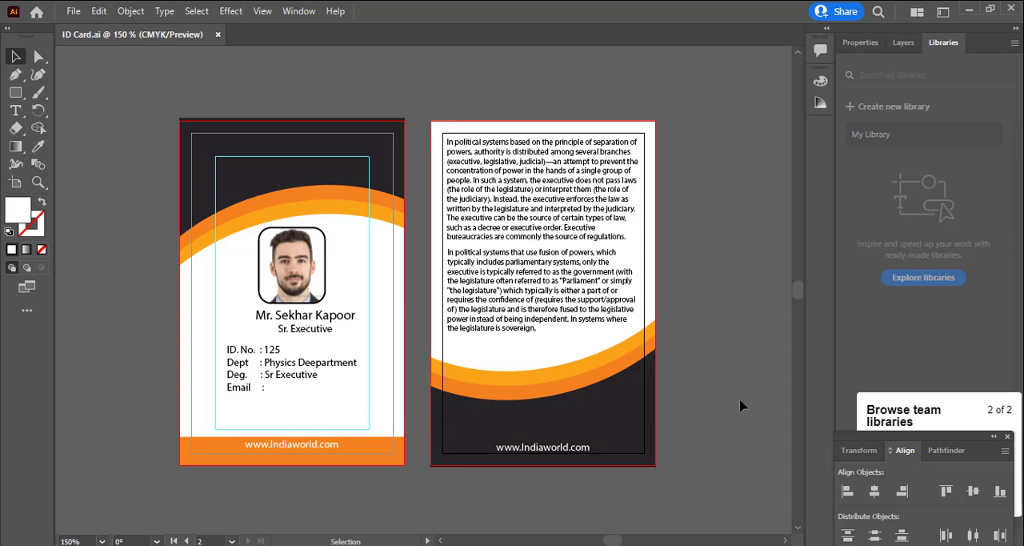
key("a")
key("v")
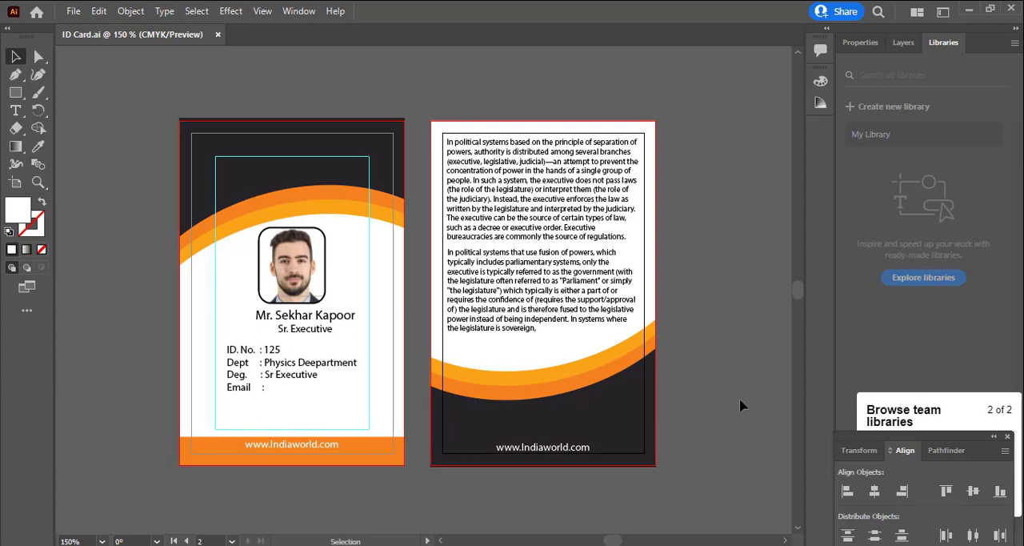